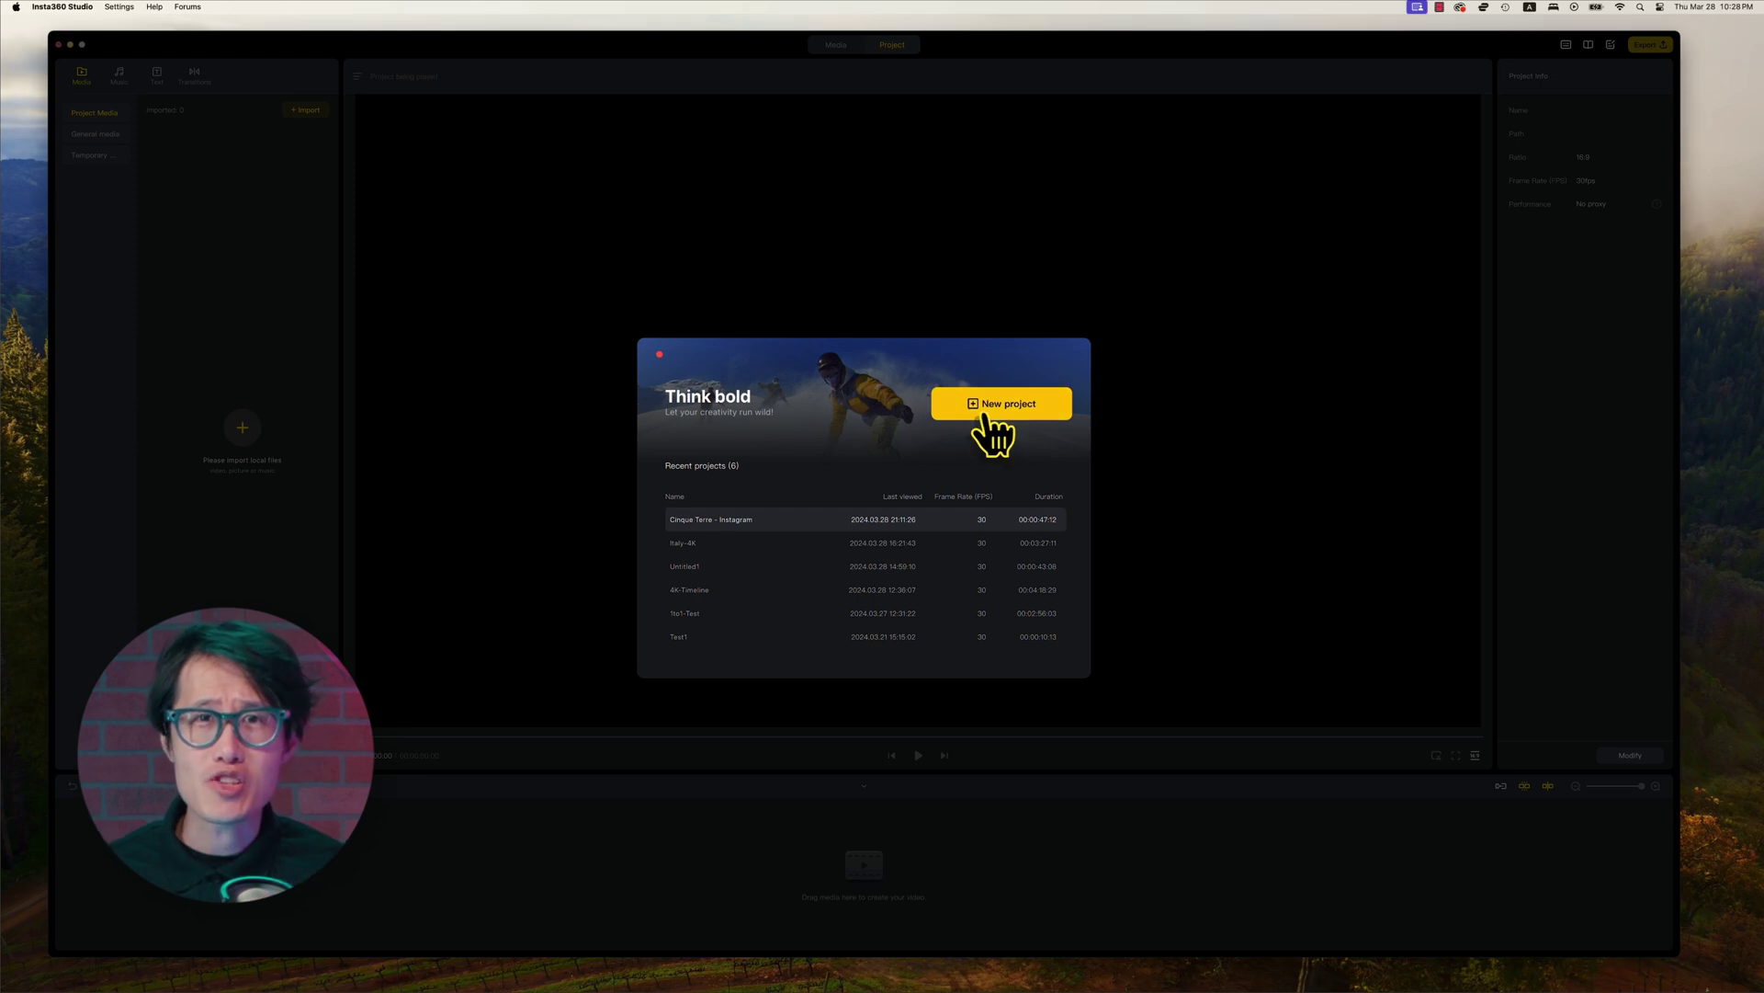
# - Create a project named New with a 16:9 ratio and 720p proxy performance
pyautogui.click(992, 413)
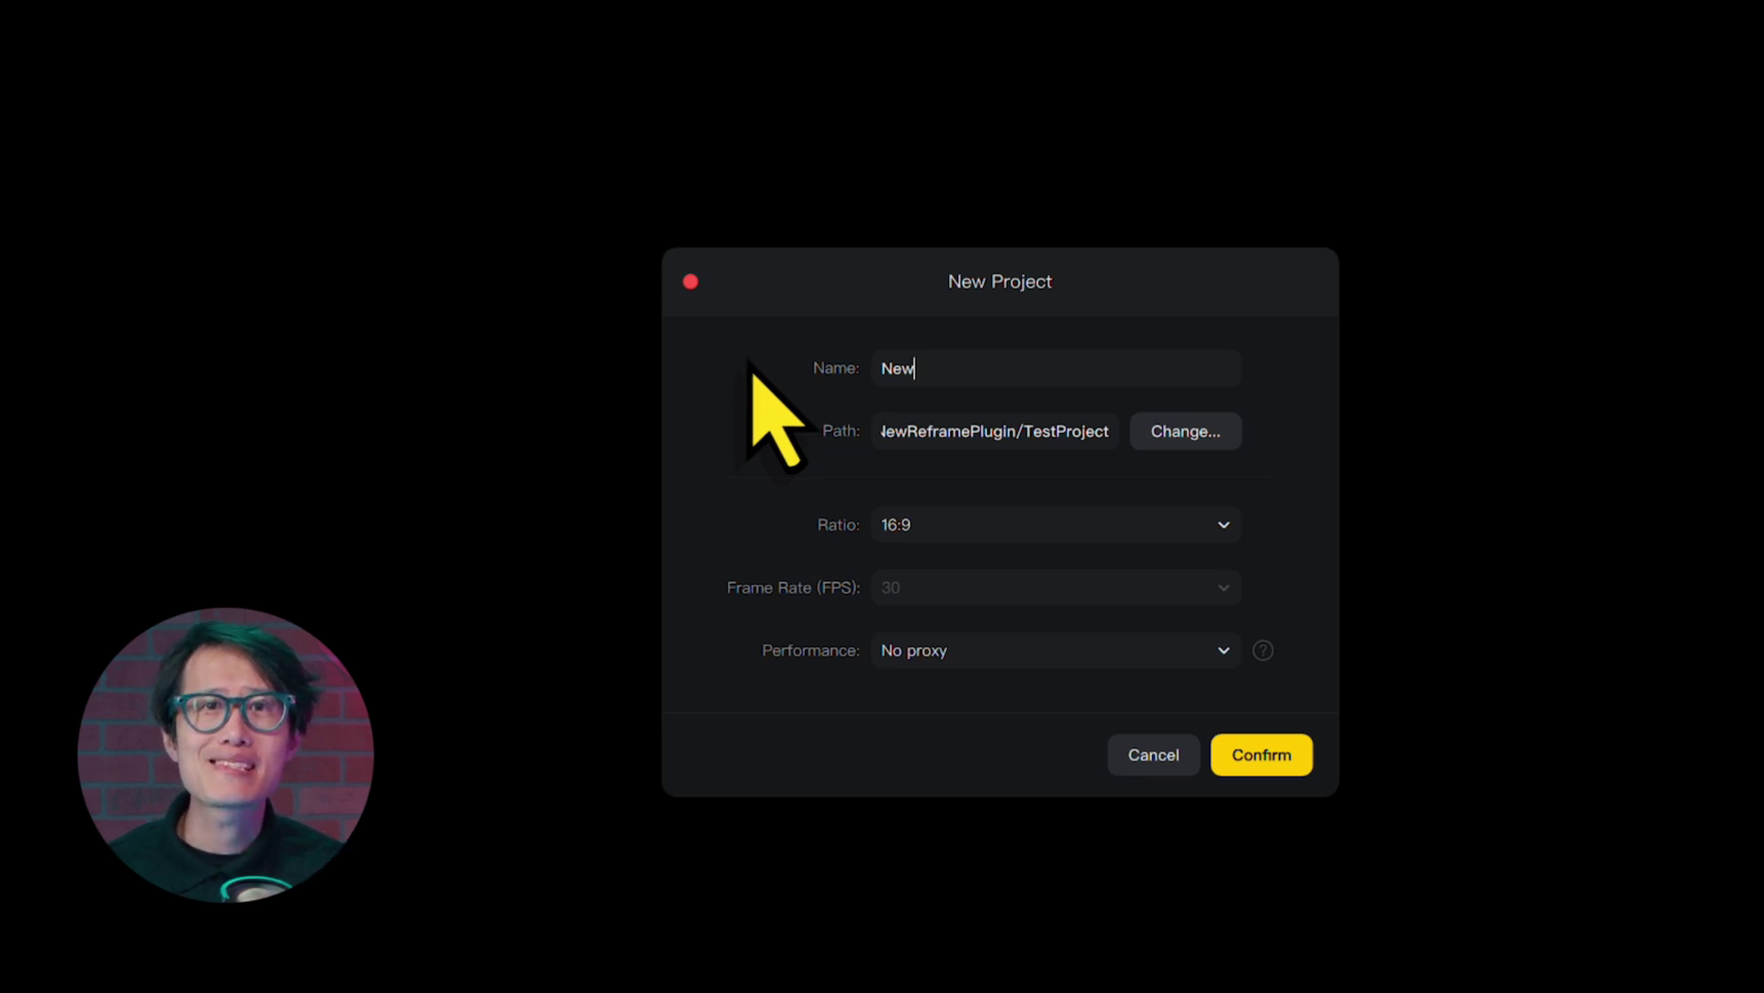
pyautogui.click(947, 538)
pyautogui.click(947, 571)
pyautogui.click(956, 654)
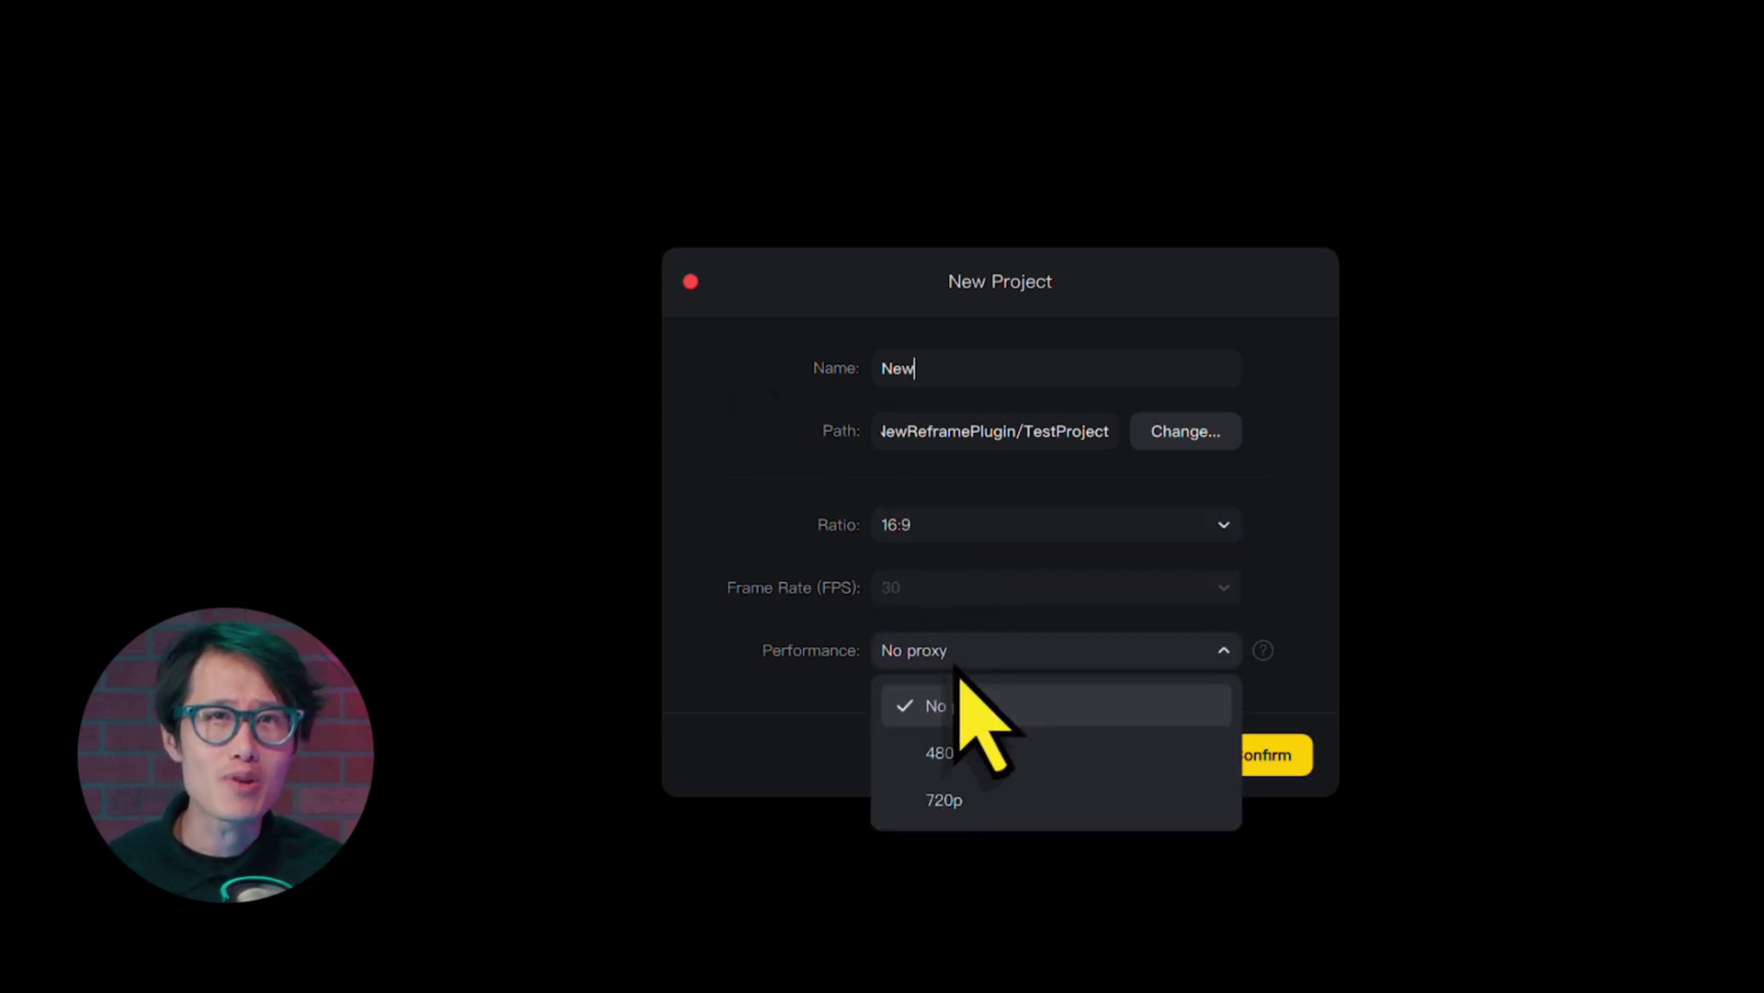
pyautogui.click(947, 799)
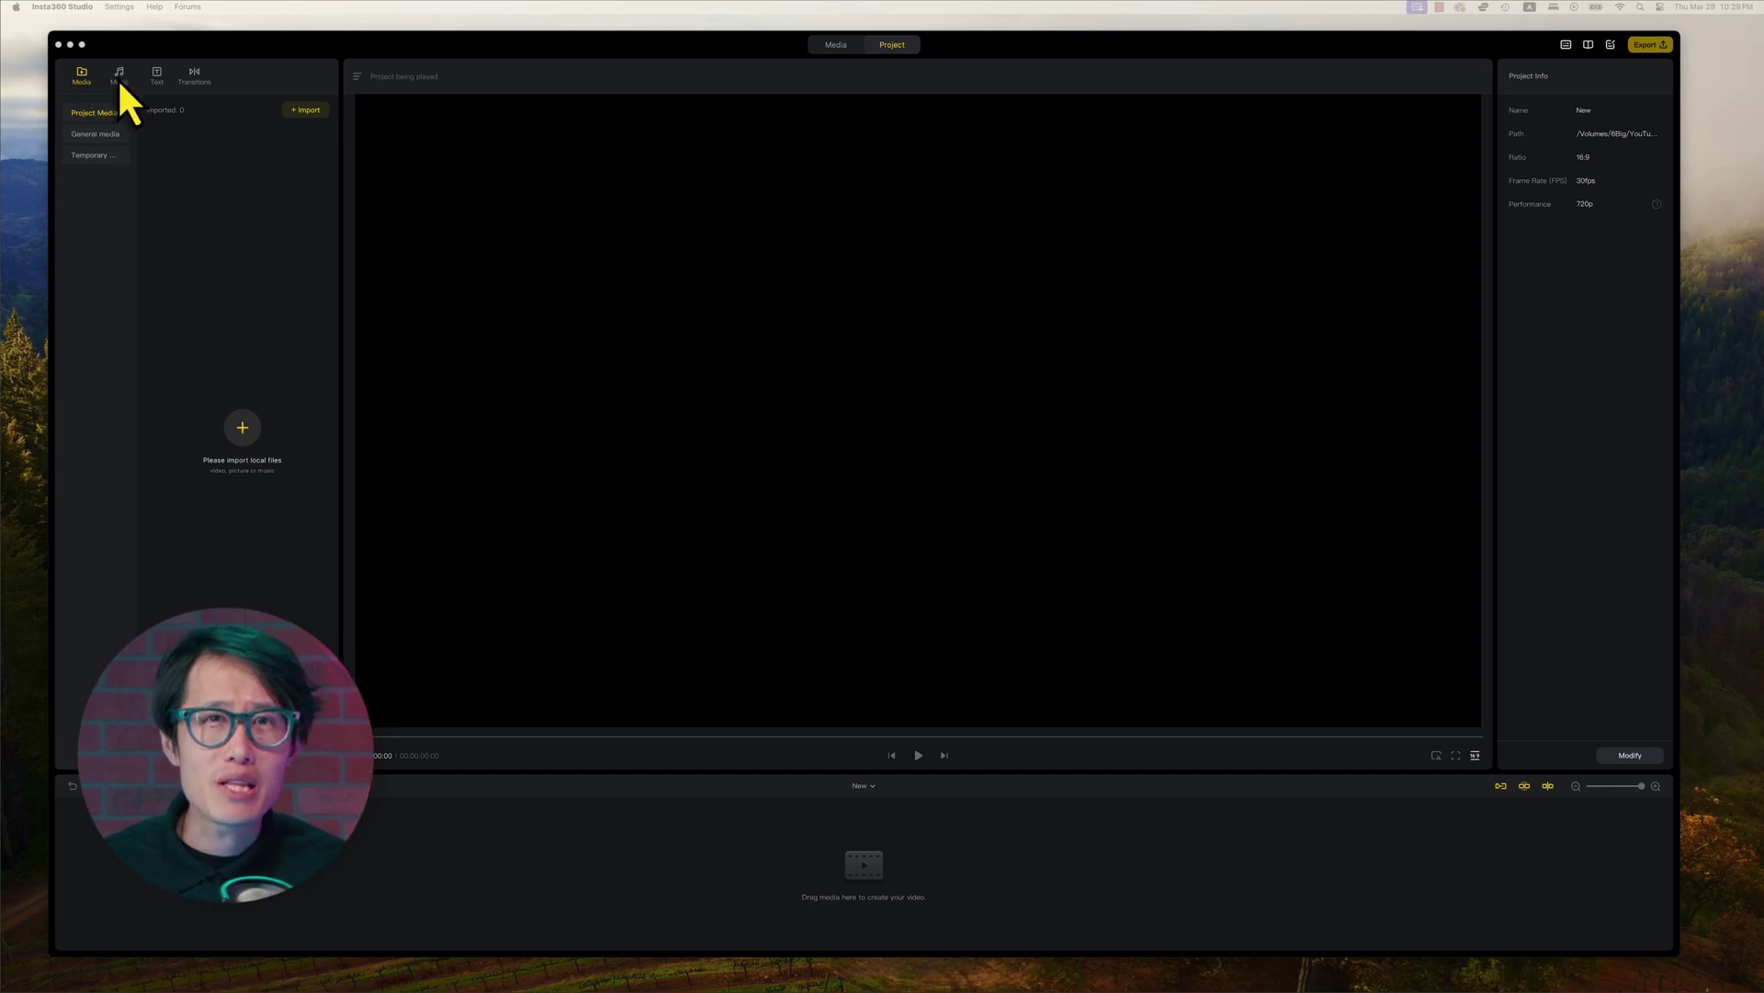
# - Look through the built-in music library and the text options
pyautogui.click(117, 75)
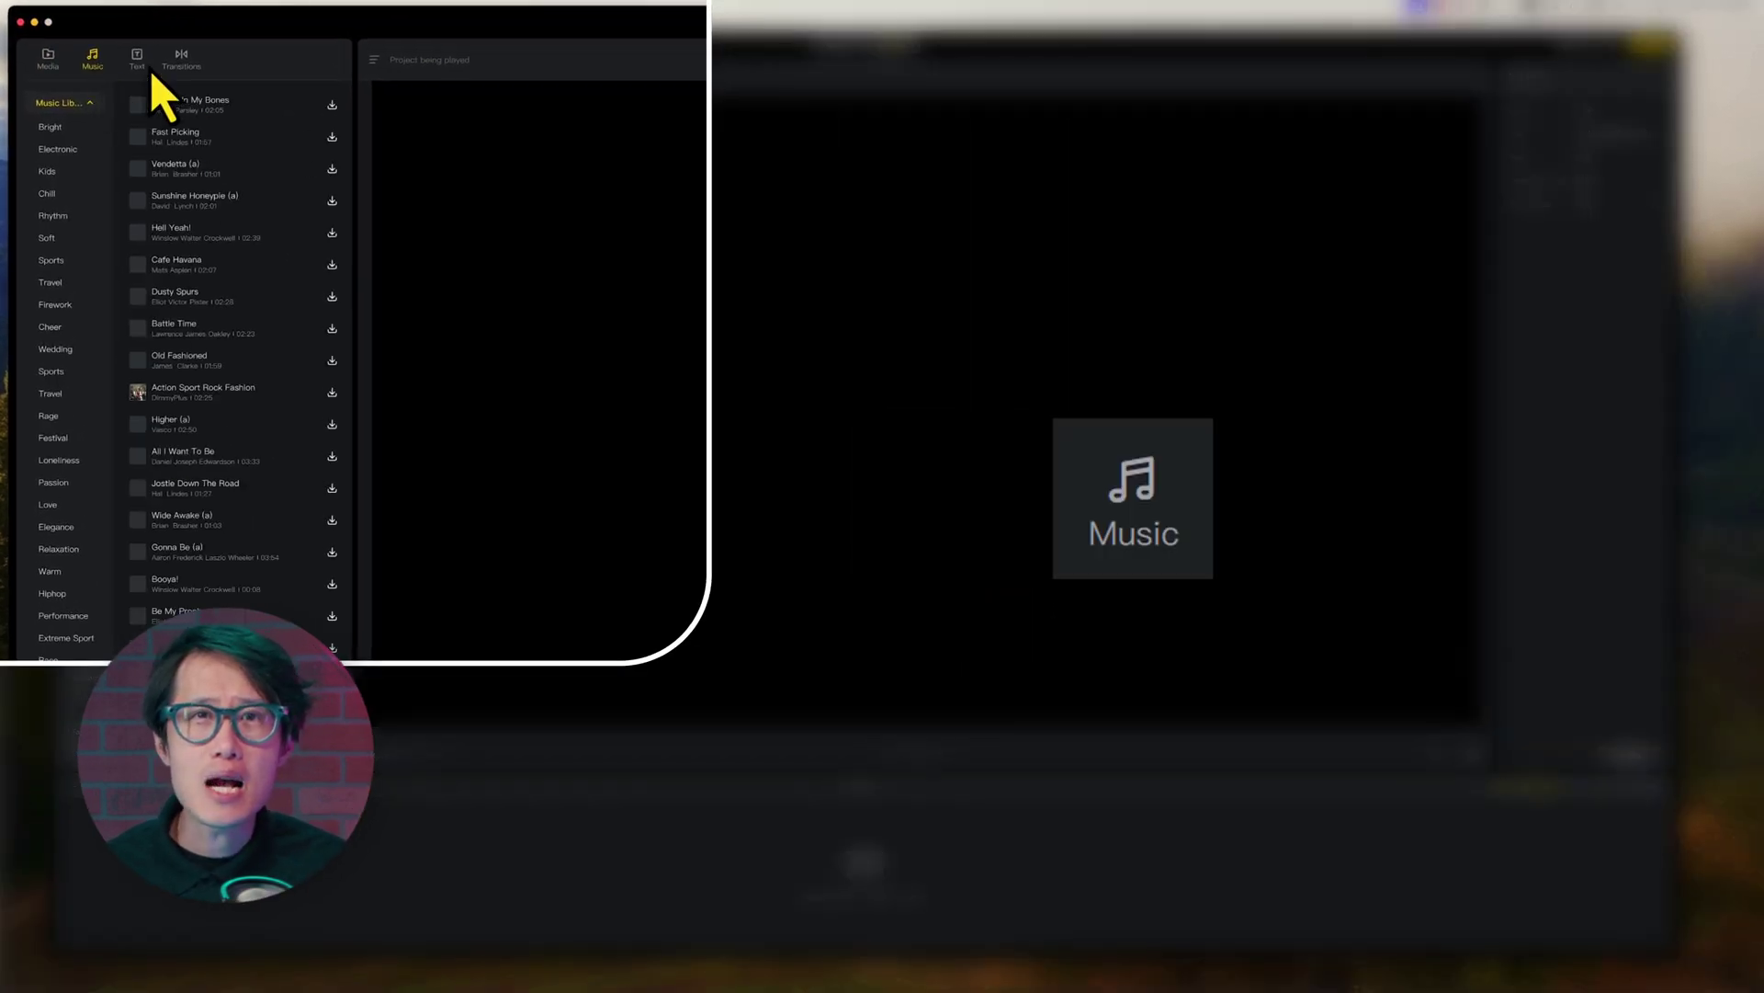
pyautogui.click(139, 64)
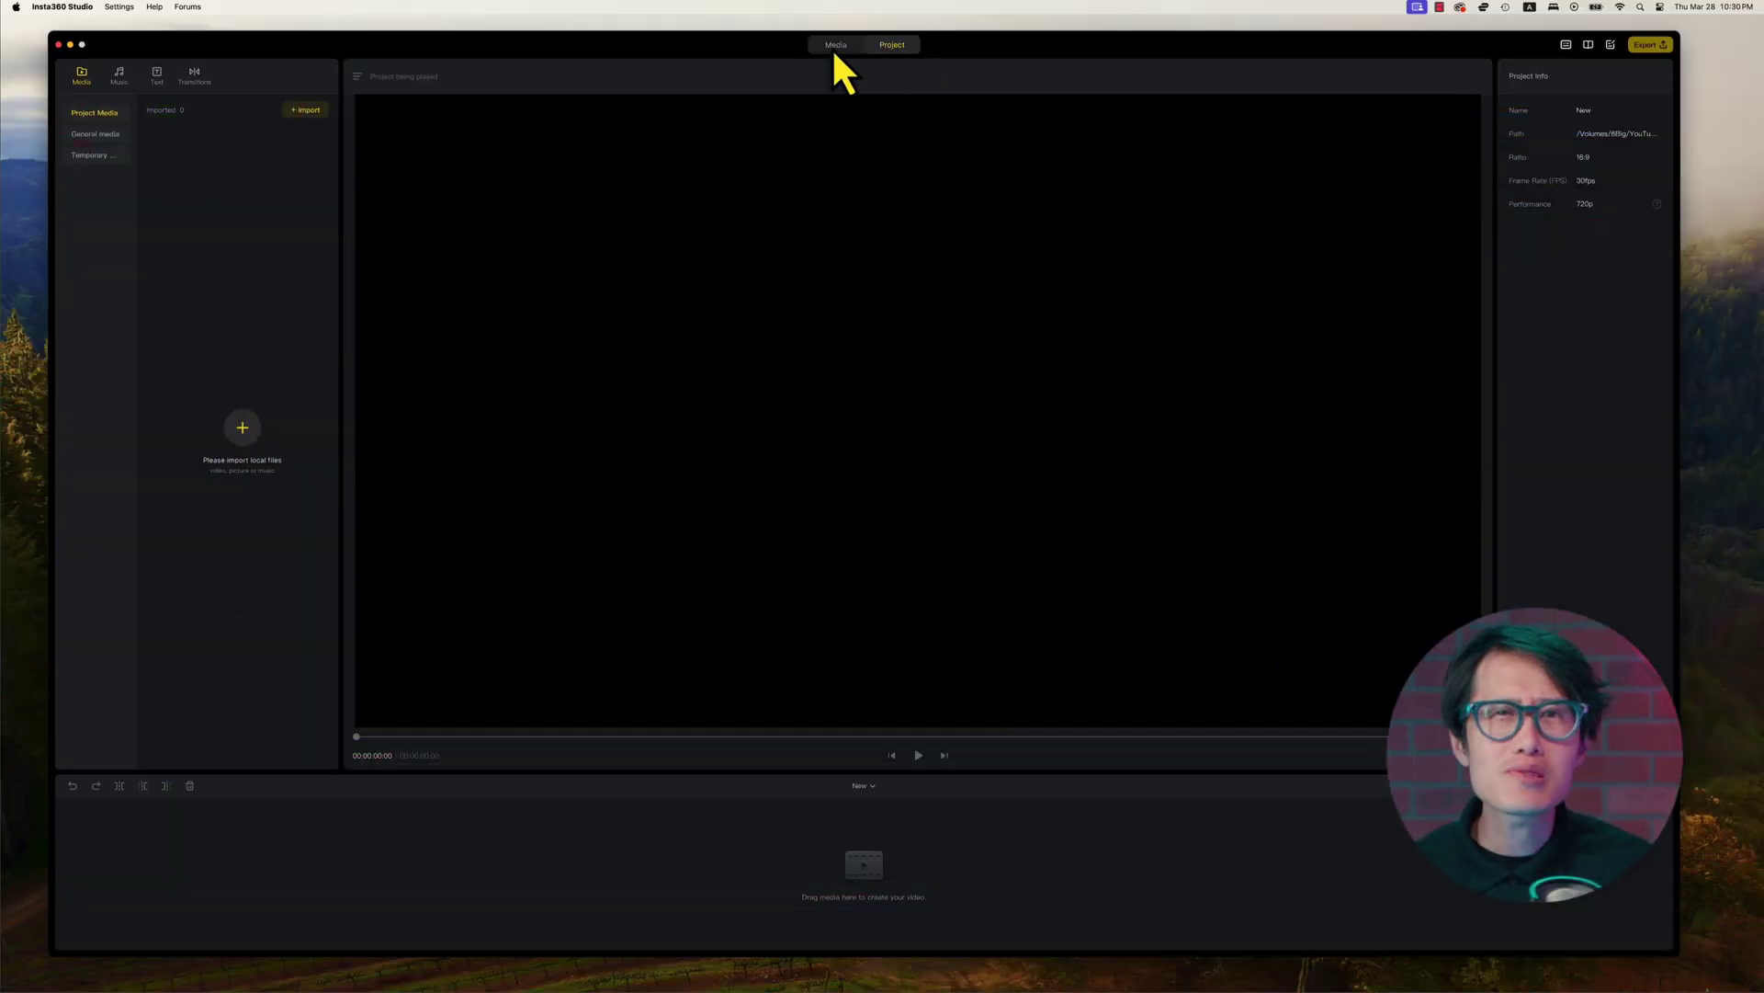
# - Import the Insta360 footage from the Travel folder's day folders into the media library
pyautogui.click(838, 51)
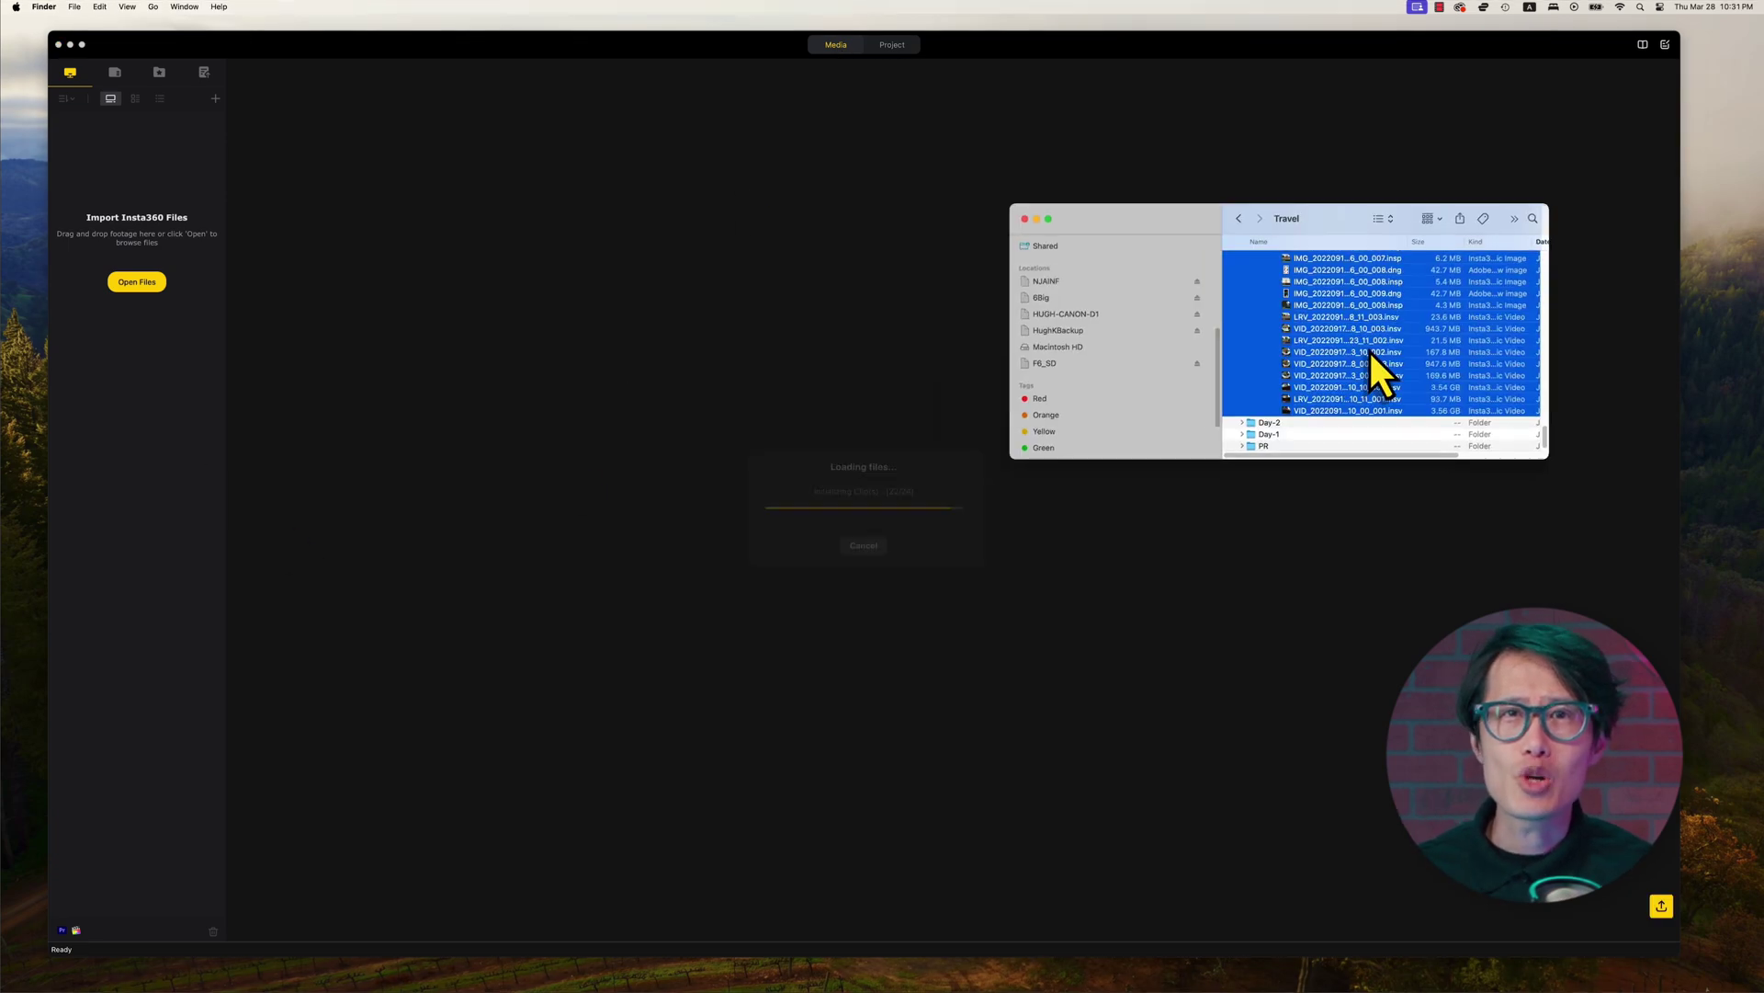
pyautogui.moveTo(1370, 374); pyautogui.dragTo(79, 87)
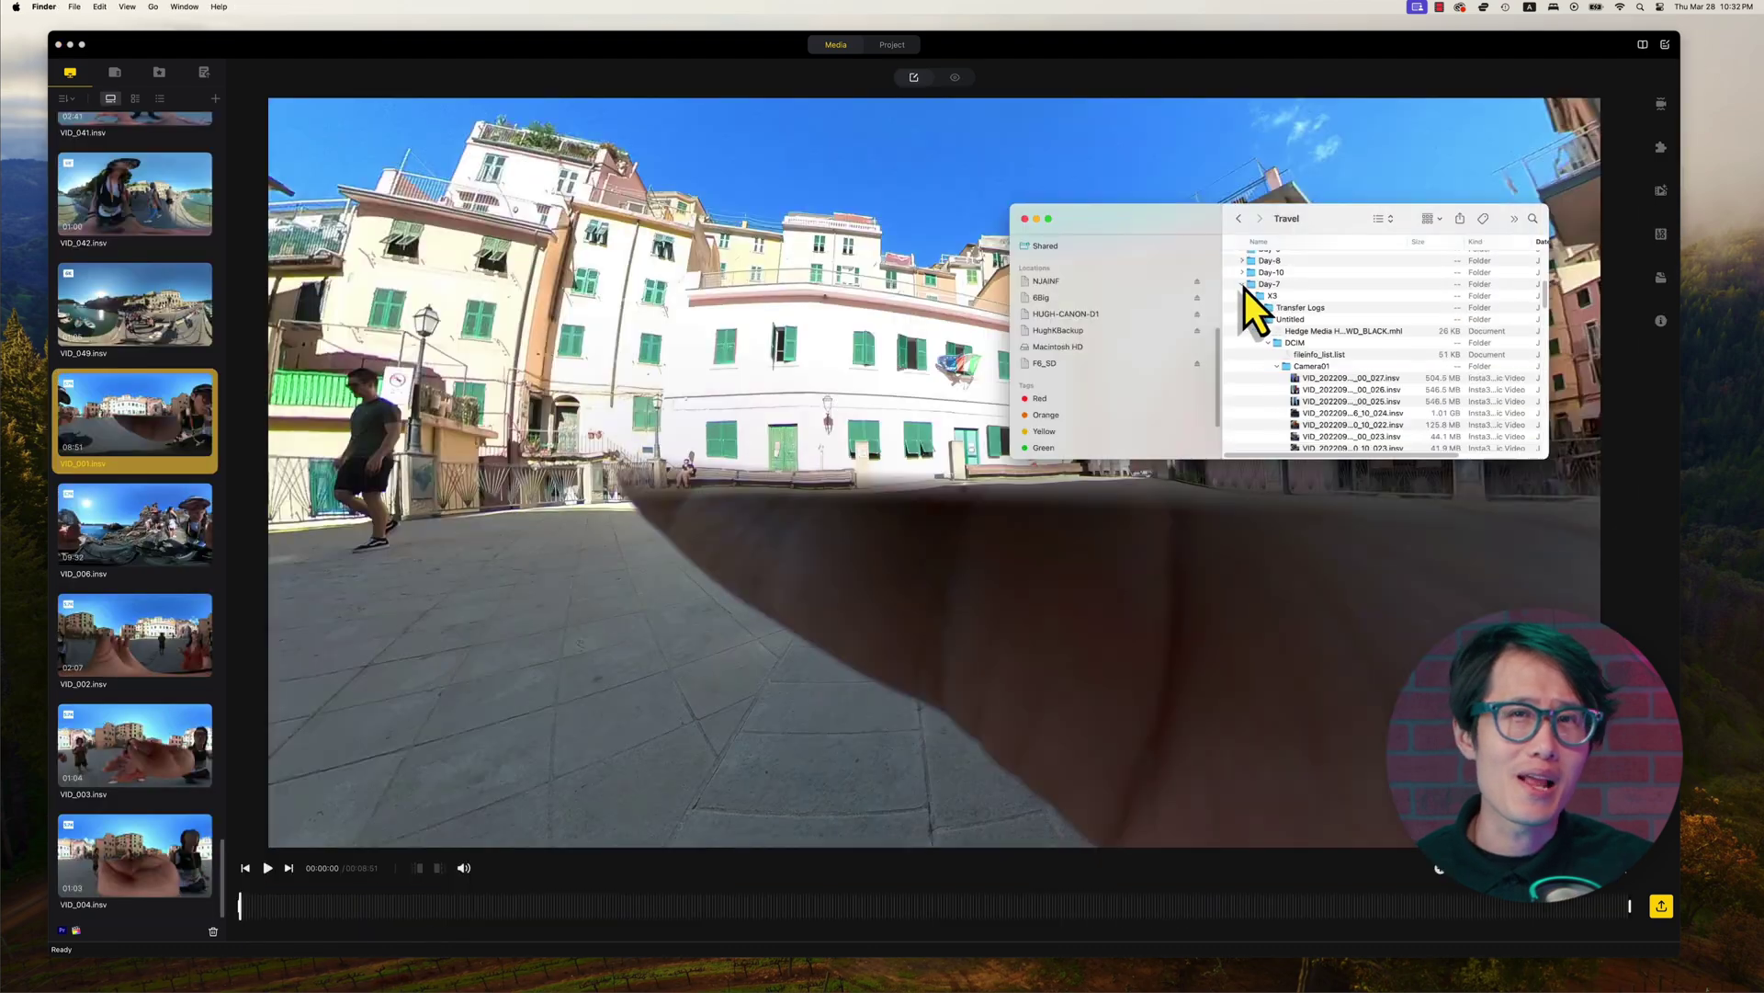
pyautogui.keyDown('shift'); pyautogui.click(1339, 333); pyautogui.keyUp('shift')
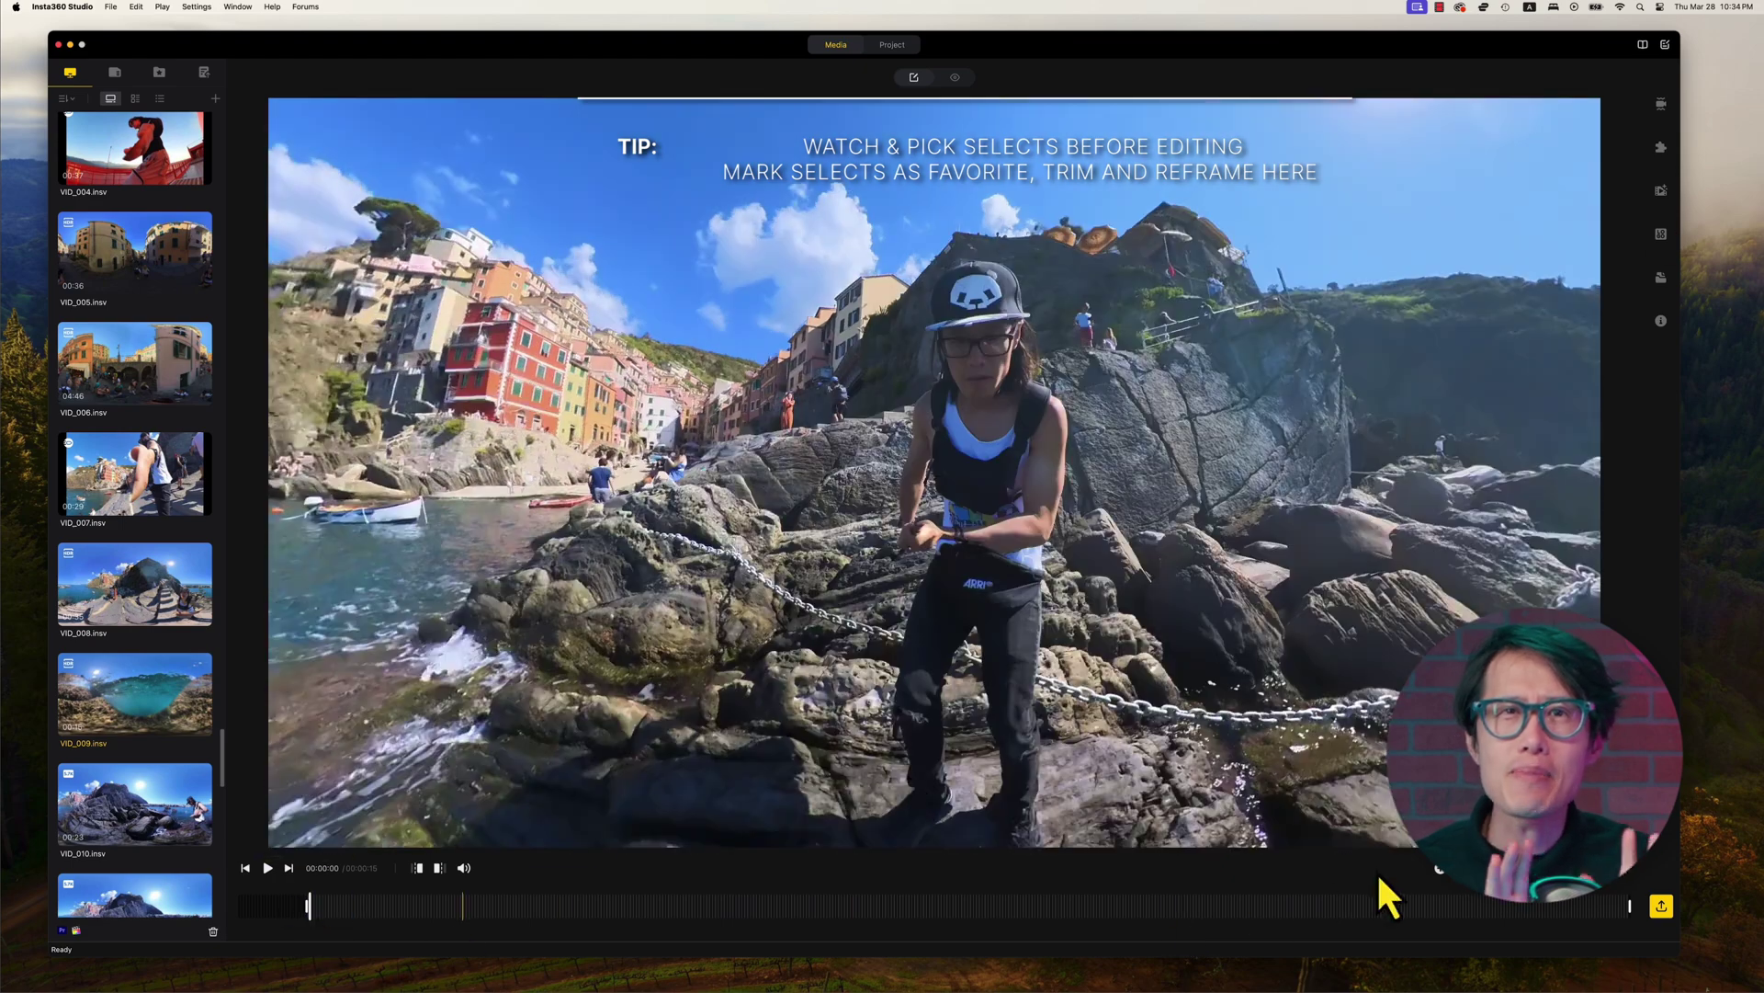
# - Keyframe VID_009's reframing with an adjusted view at its start and a tiny planet view at 9 seconds
pyautogui.moveTo(298, 783)
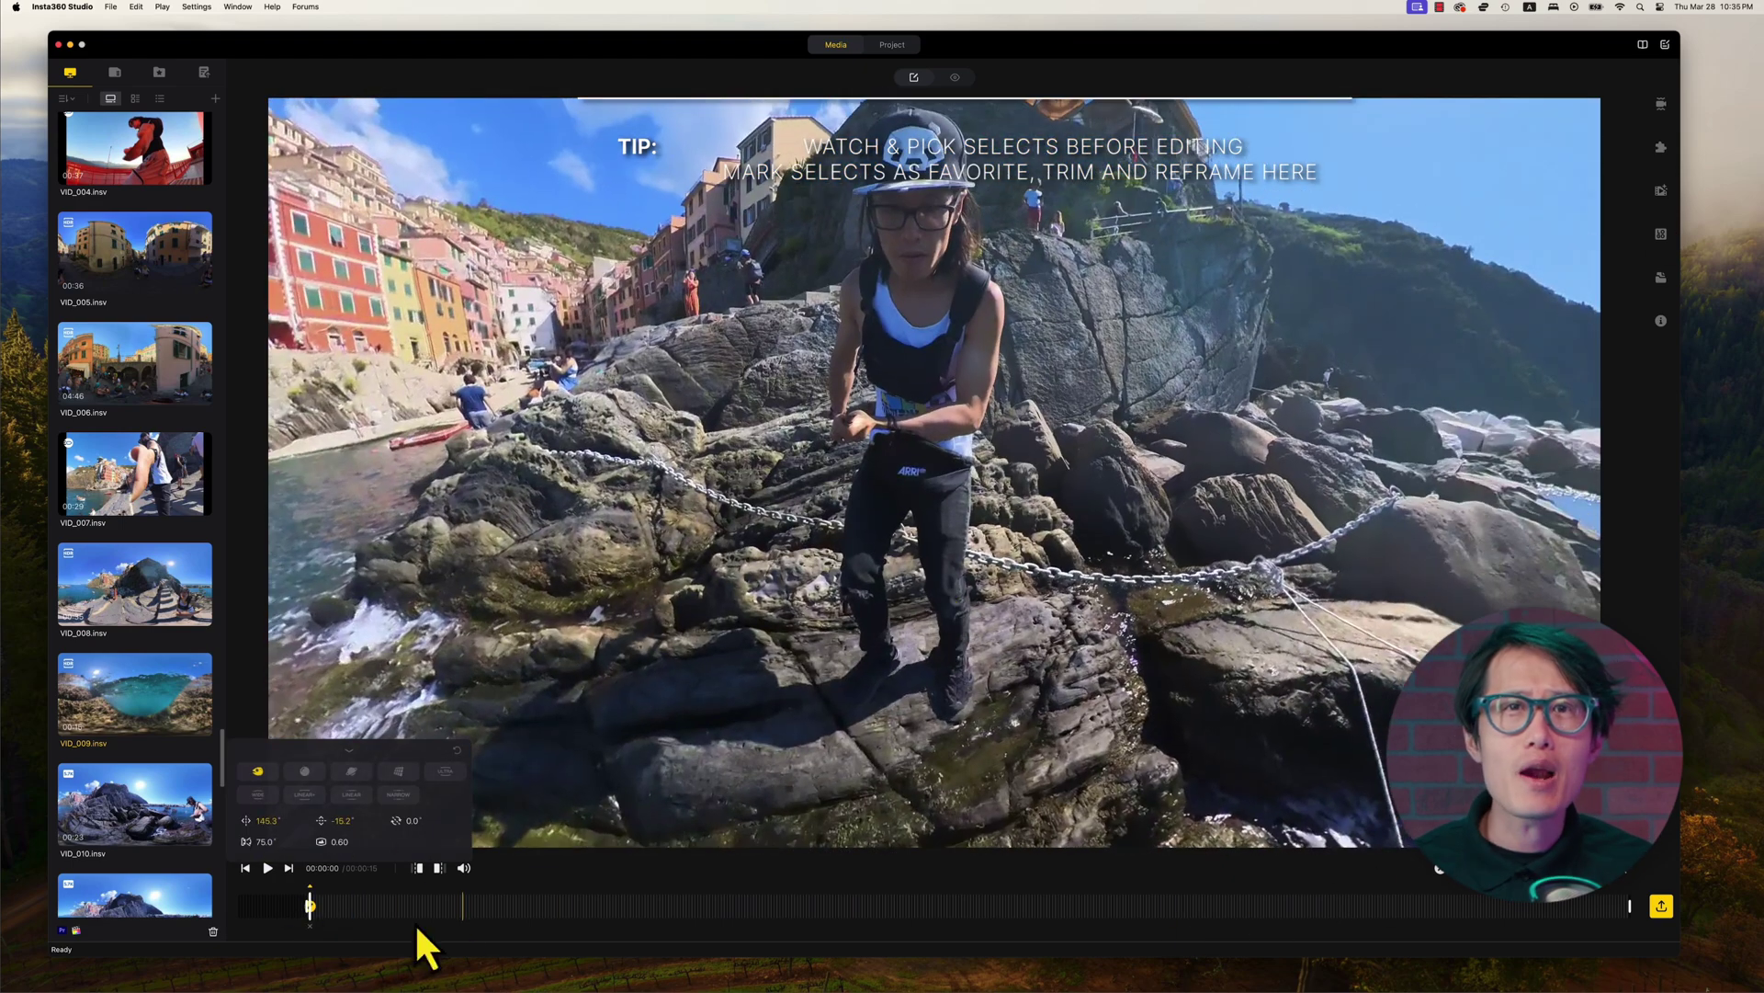
pyautogui.moveTo(262, 821); pyautogui.dragTo(374, 843)
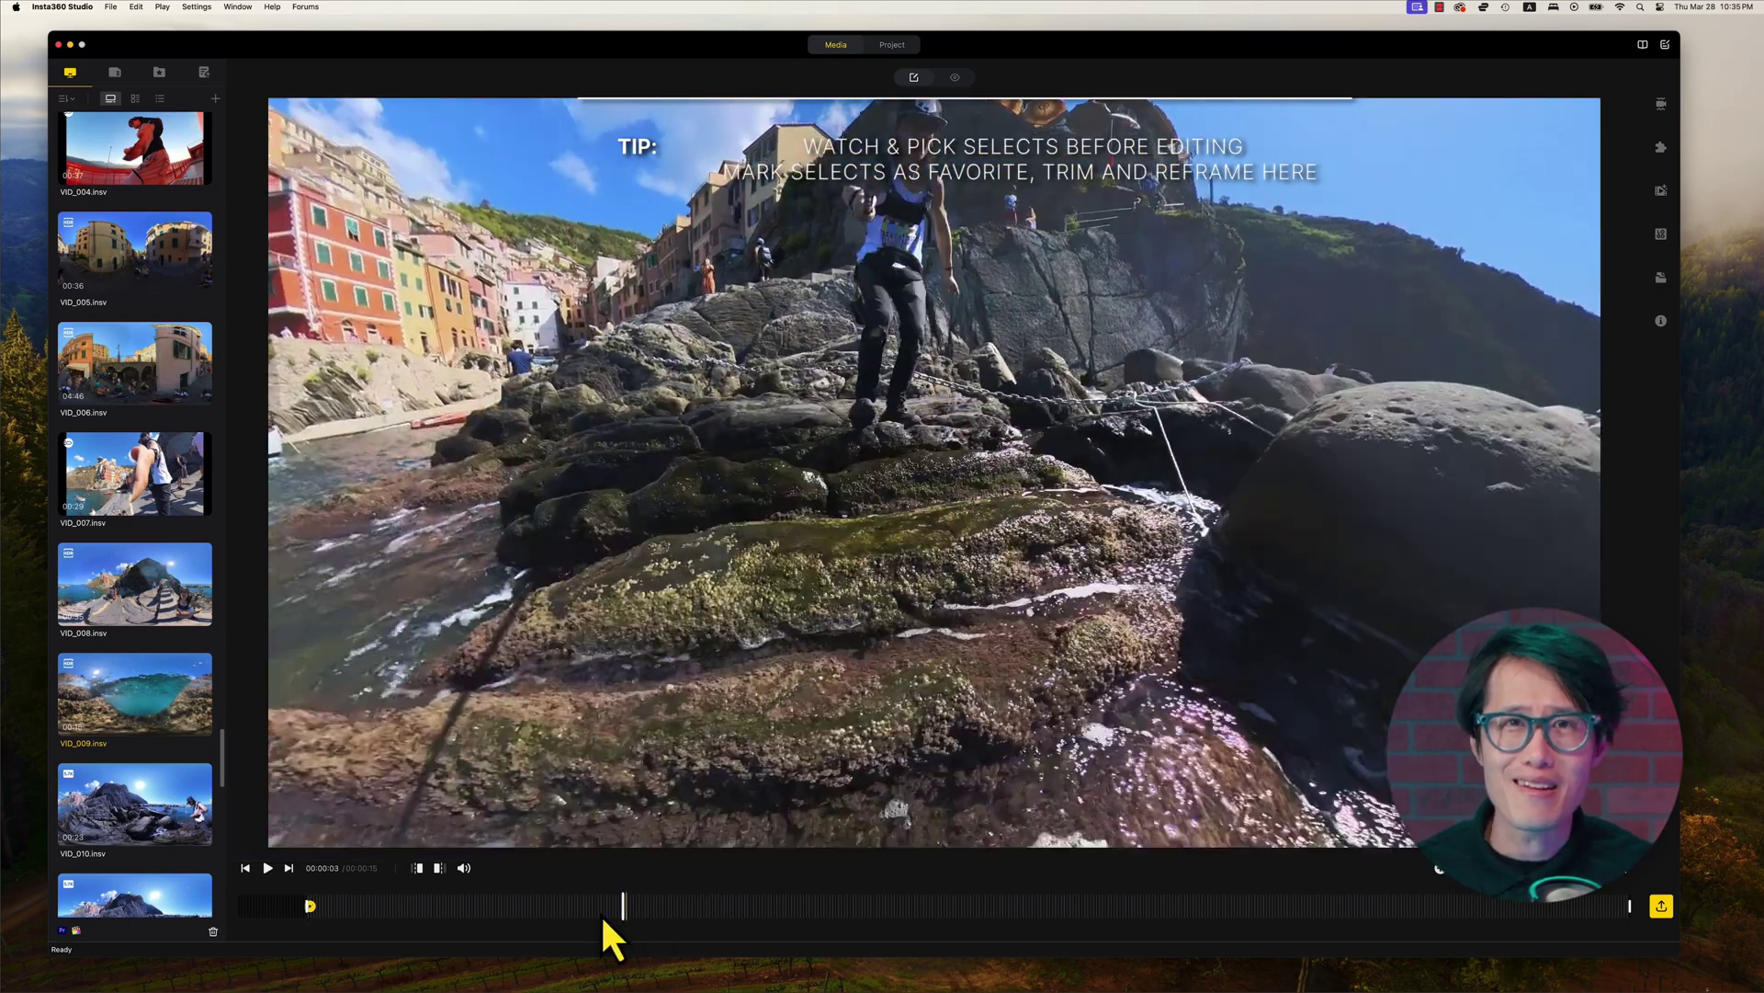
pyautogui.moveTo(603, 919); pyautogui.dragTo(1182, 905)
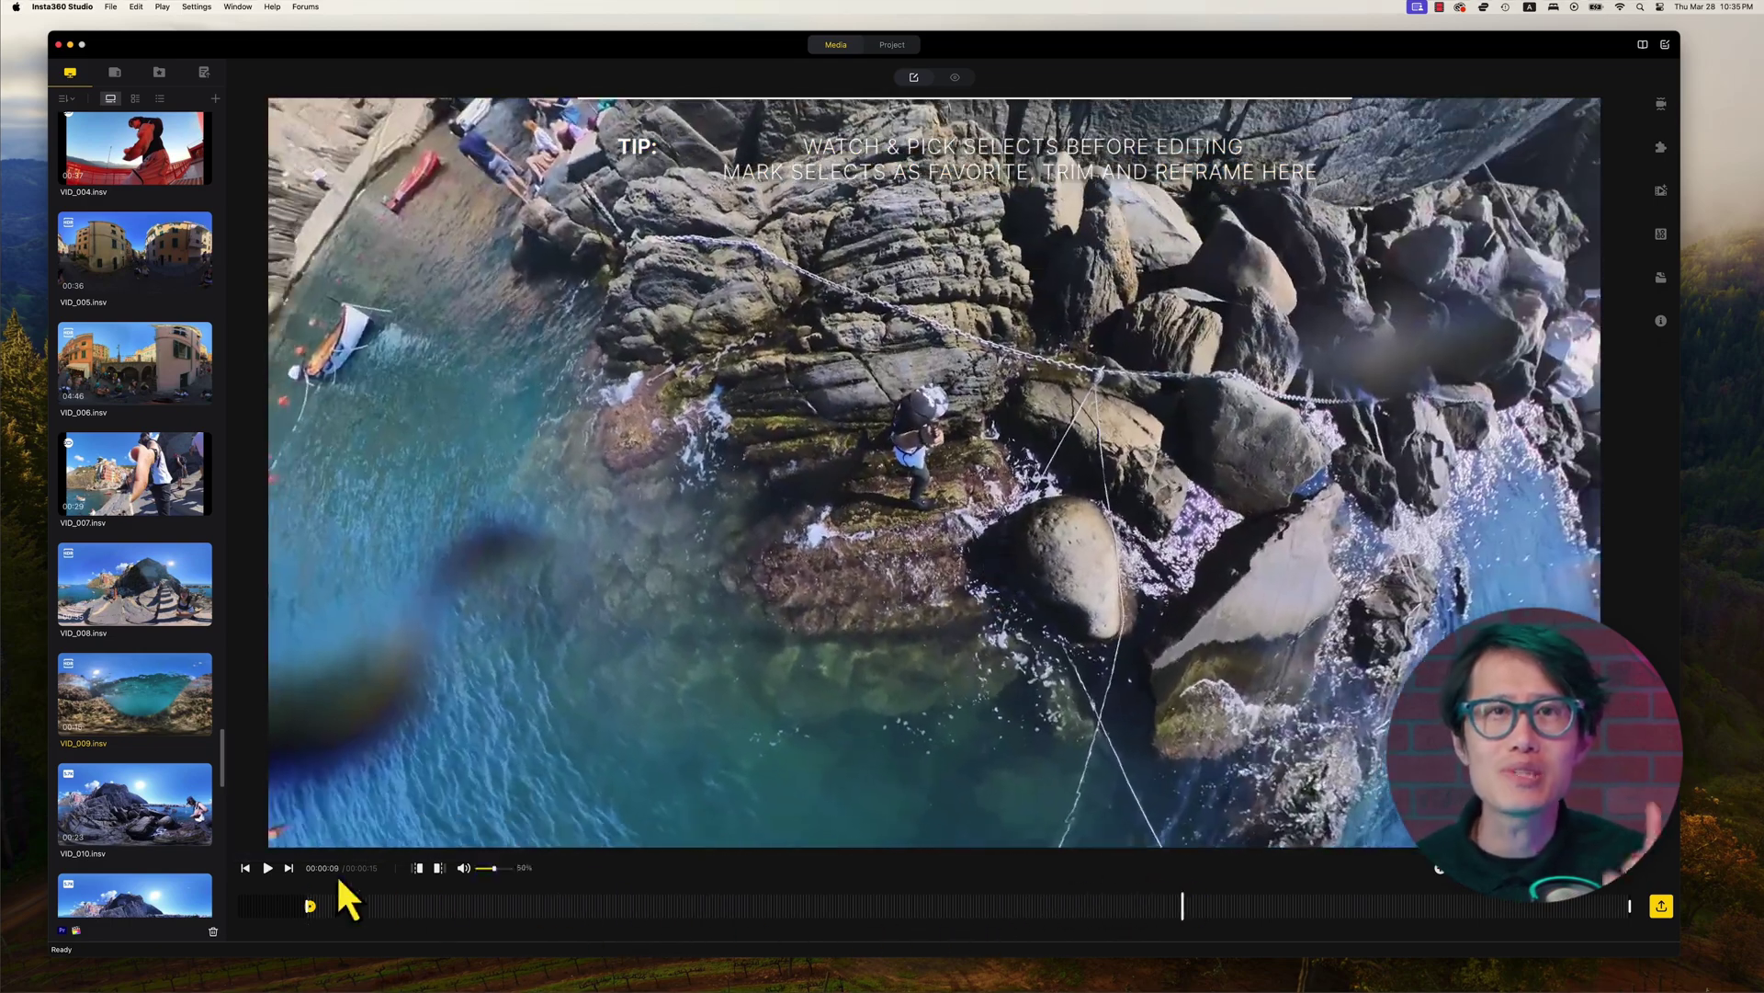
pyautogui.click(439, 873)
pyautogui.click(1145, 779)
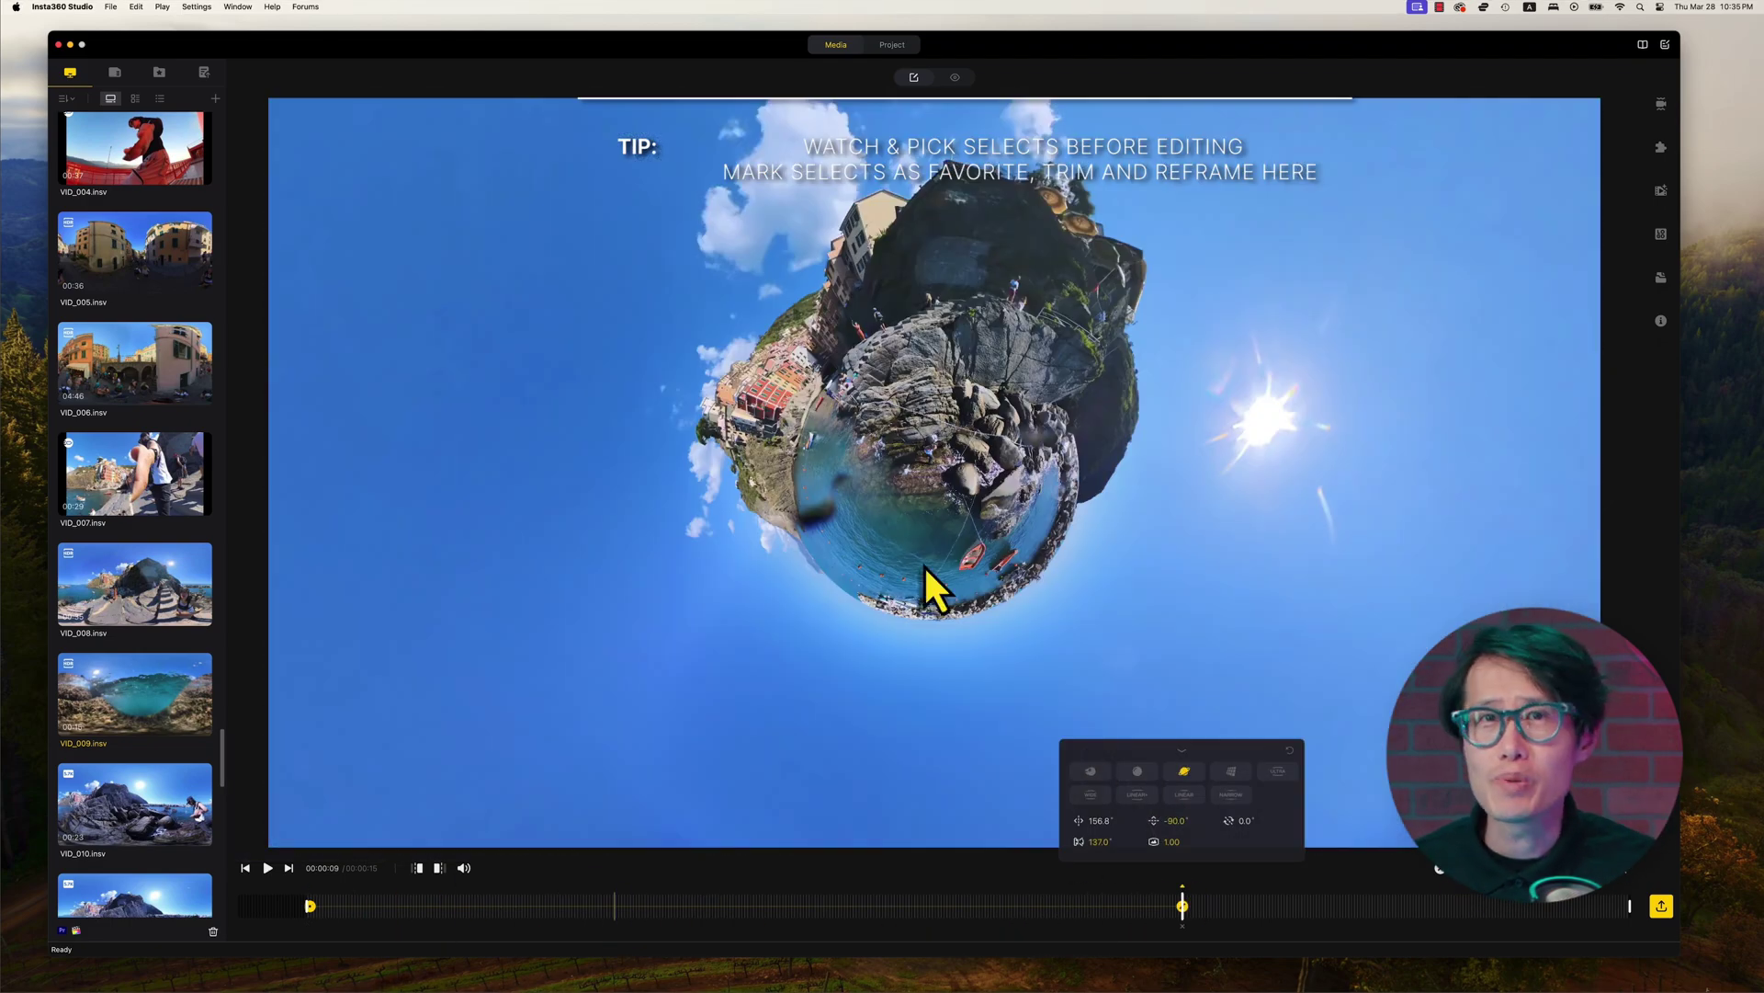
# - Preview the keyframed camera move from near the start and trim VID_009's end to just after the second keyframe
pyautogui.click(535, 907)
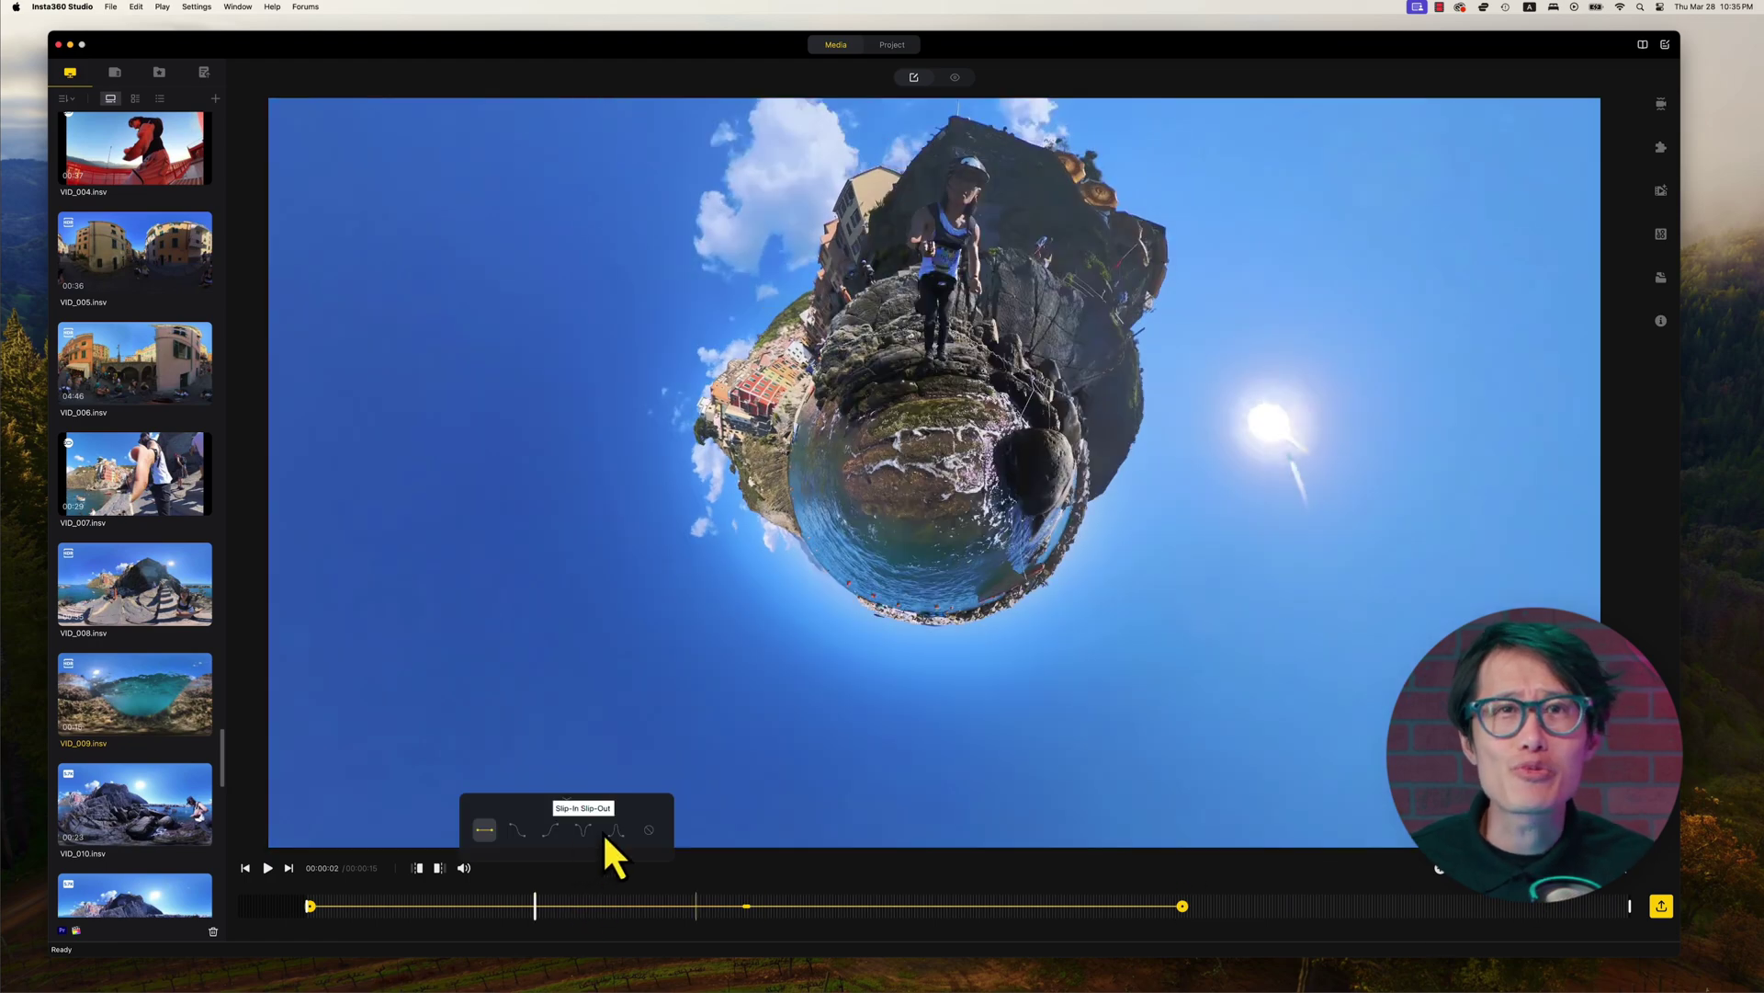
pyautogui.click(357, 902)
pyautogui.press('space')
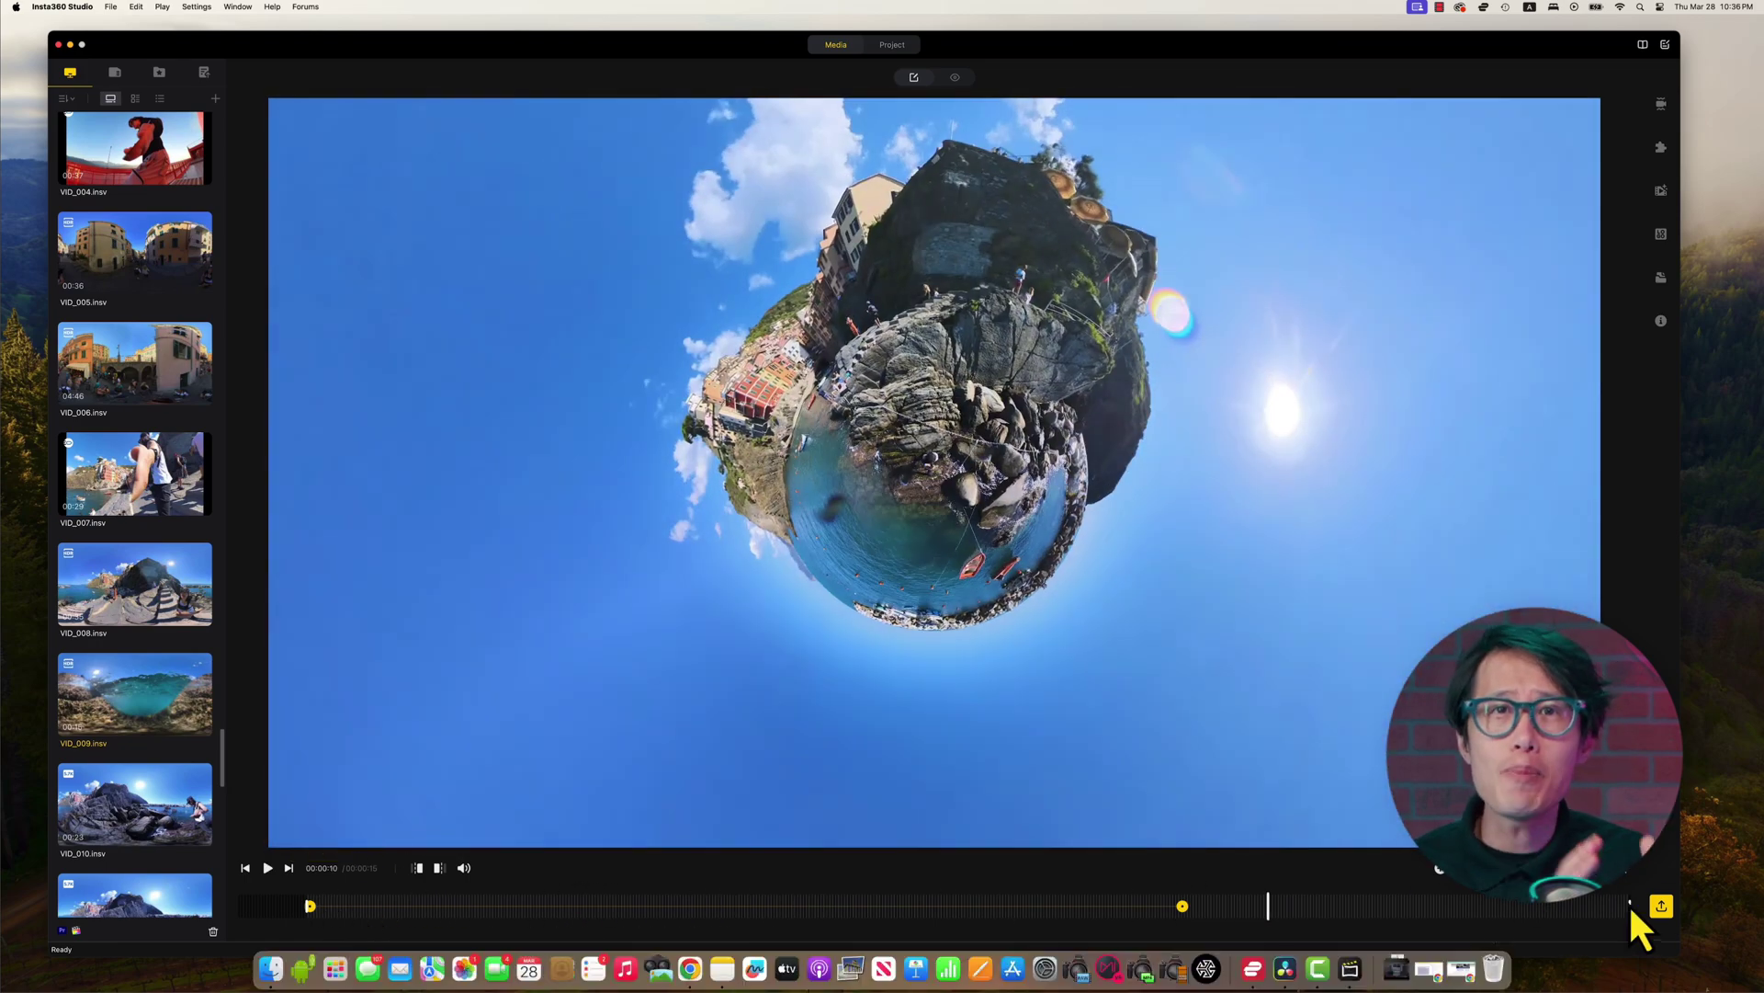
pyautogui.moveTo(1631, 906); pyautogui.dragTo(1204, 906)
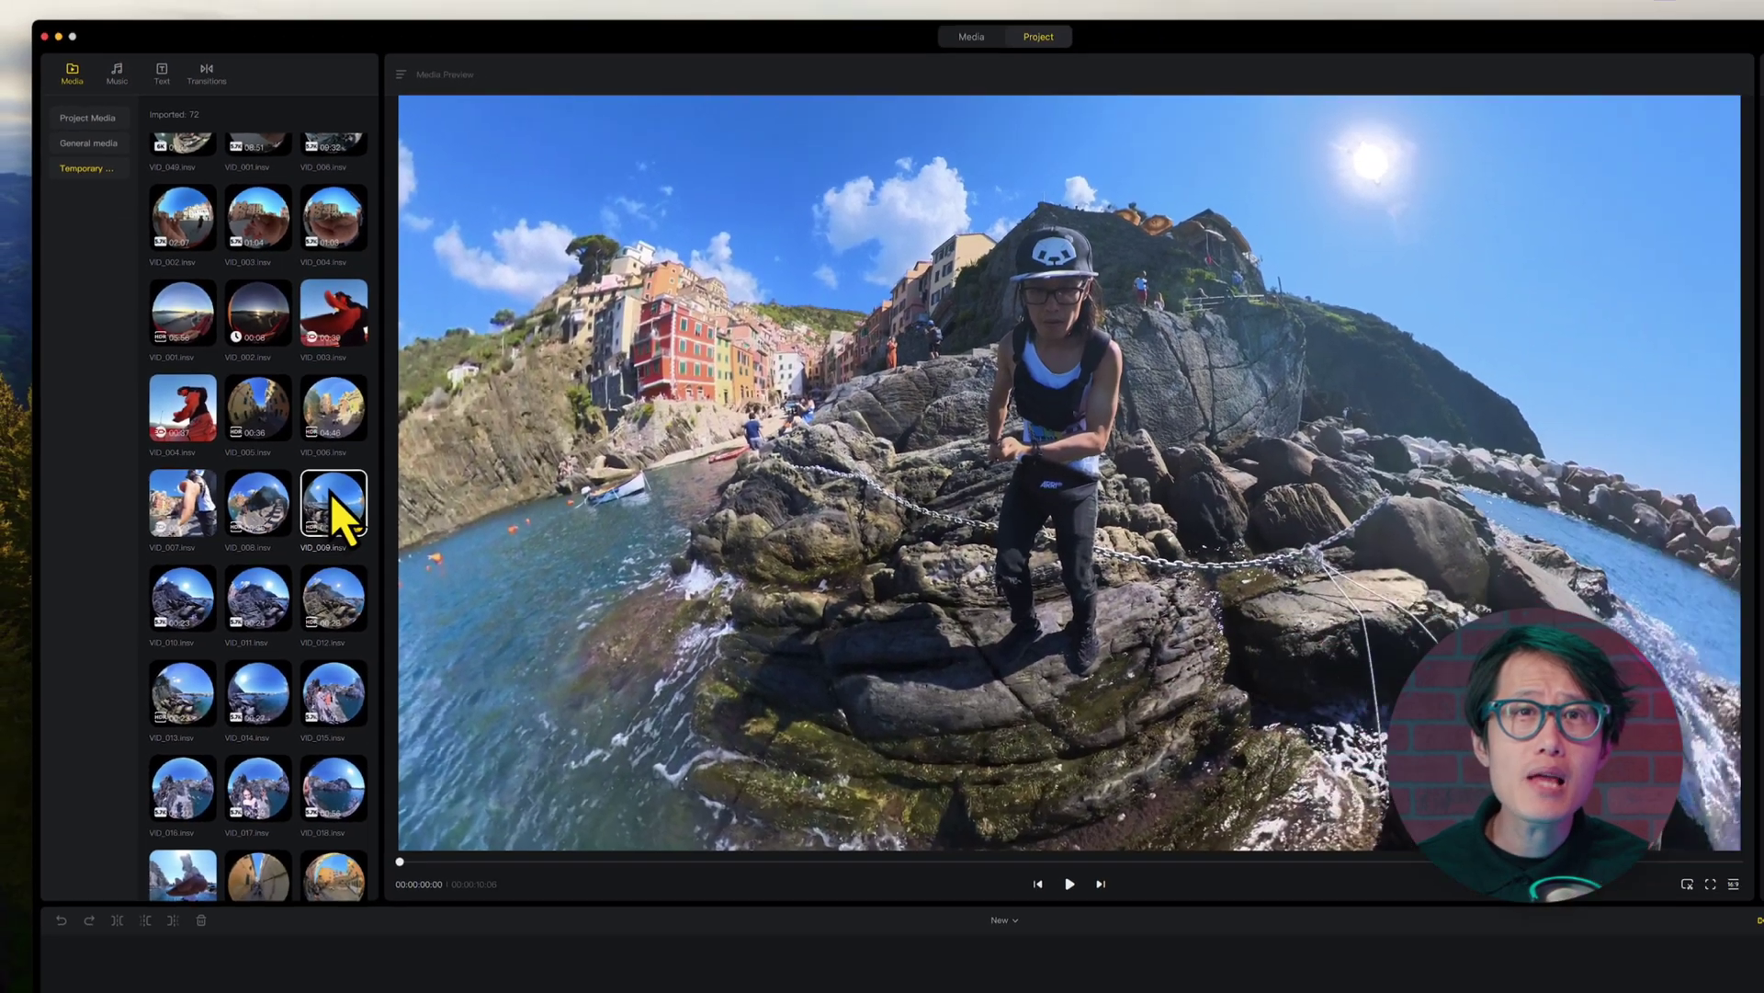
# - Place VID_009 from the temporary media at the start of the project's video track and display the project media
pyautogui.moveTo(412, 661); pyautogui.dragTo(650, 992)
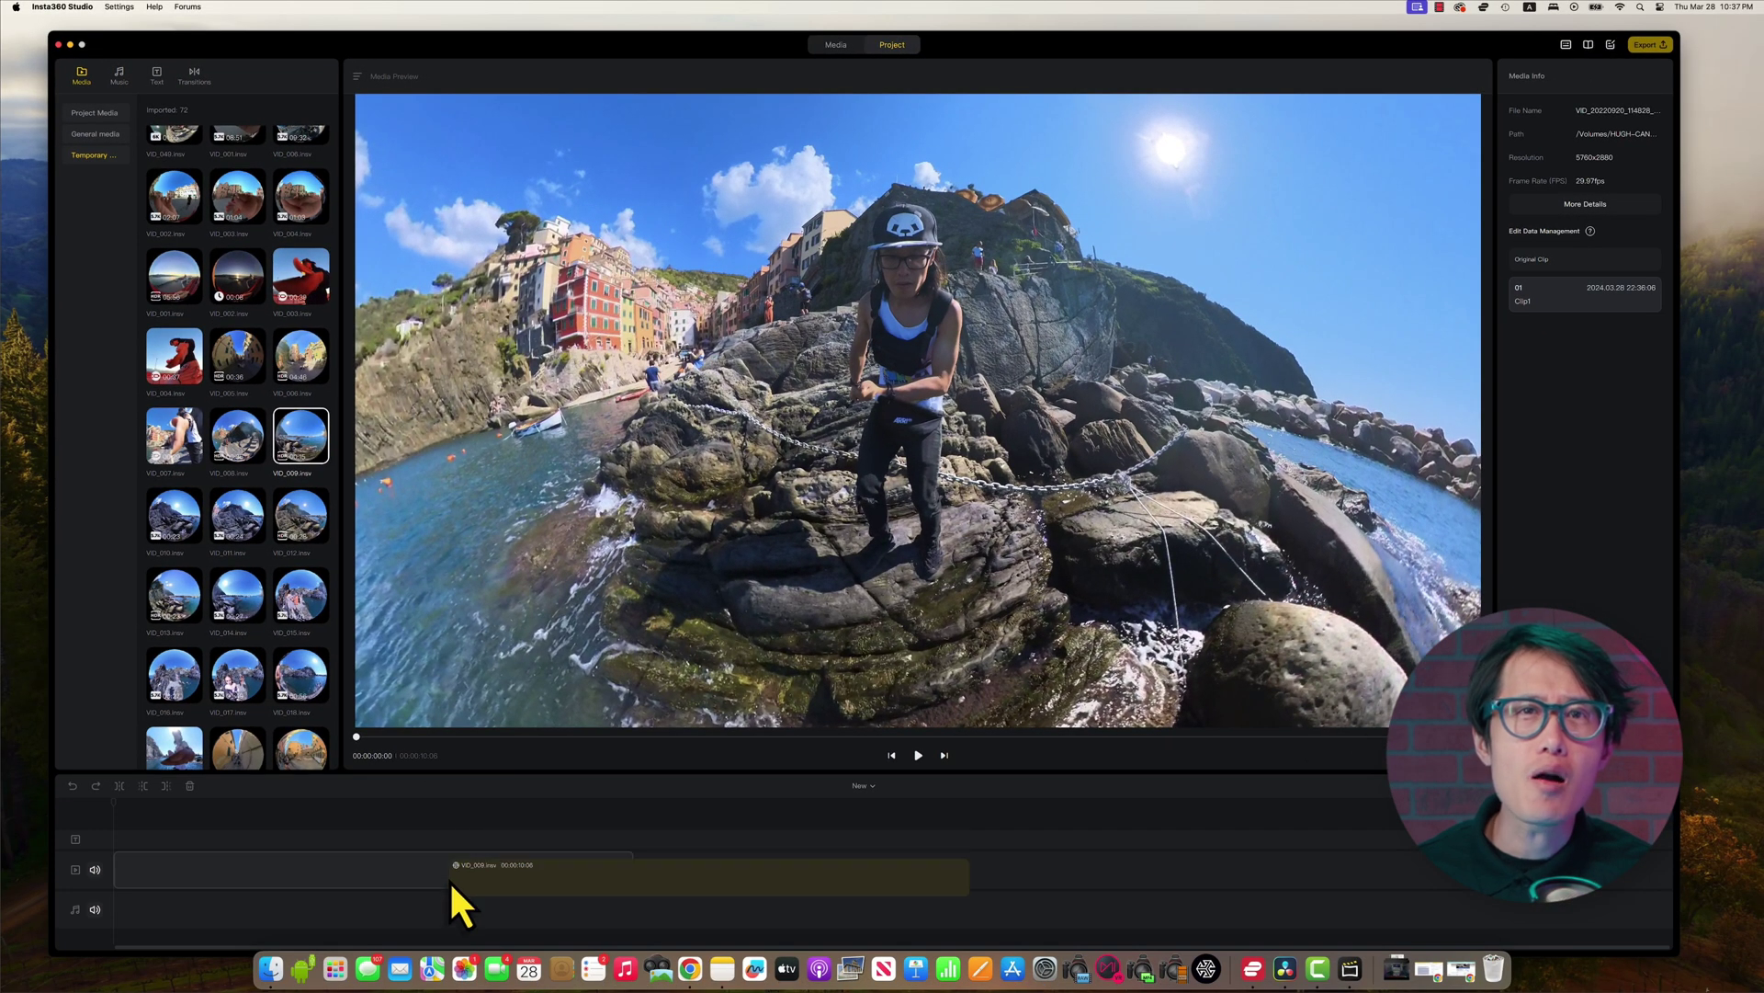
pyautogui.moveTo(448, 879); pyautogui.dragTo(454, 875)
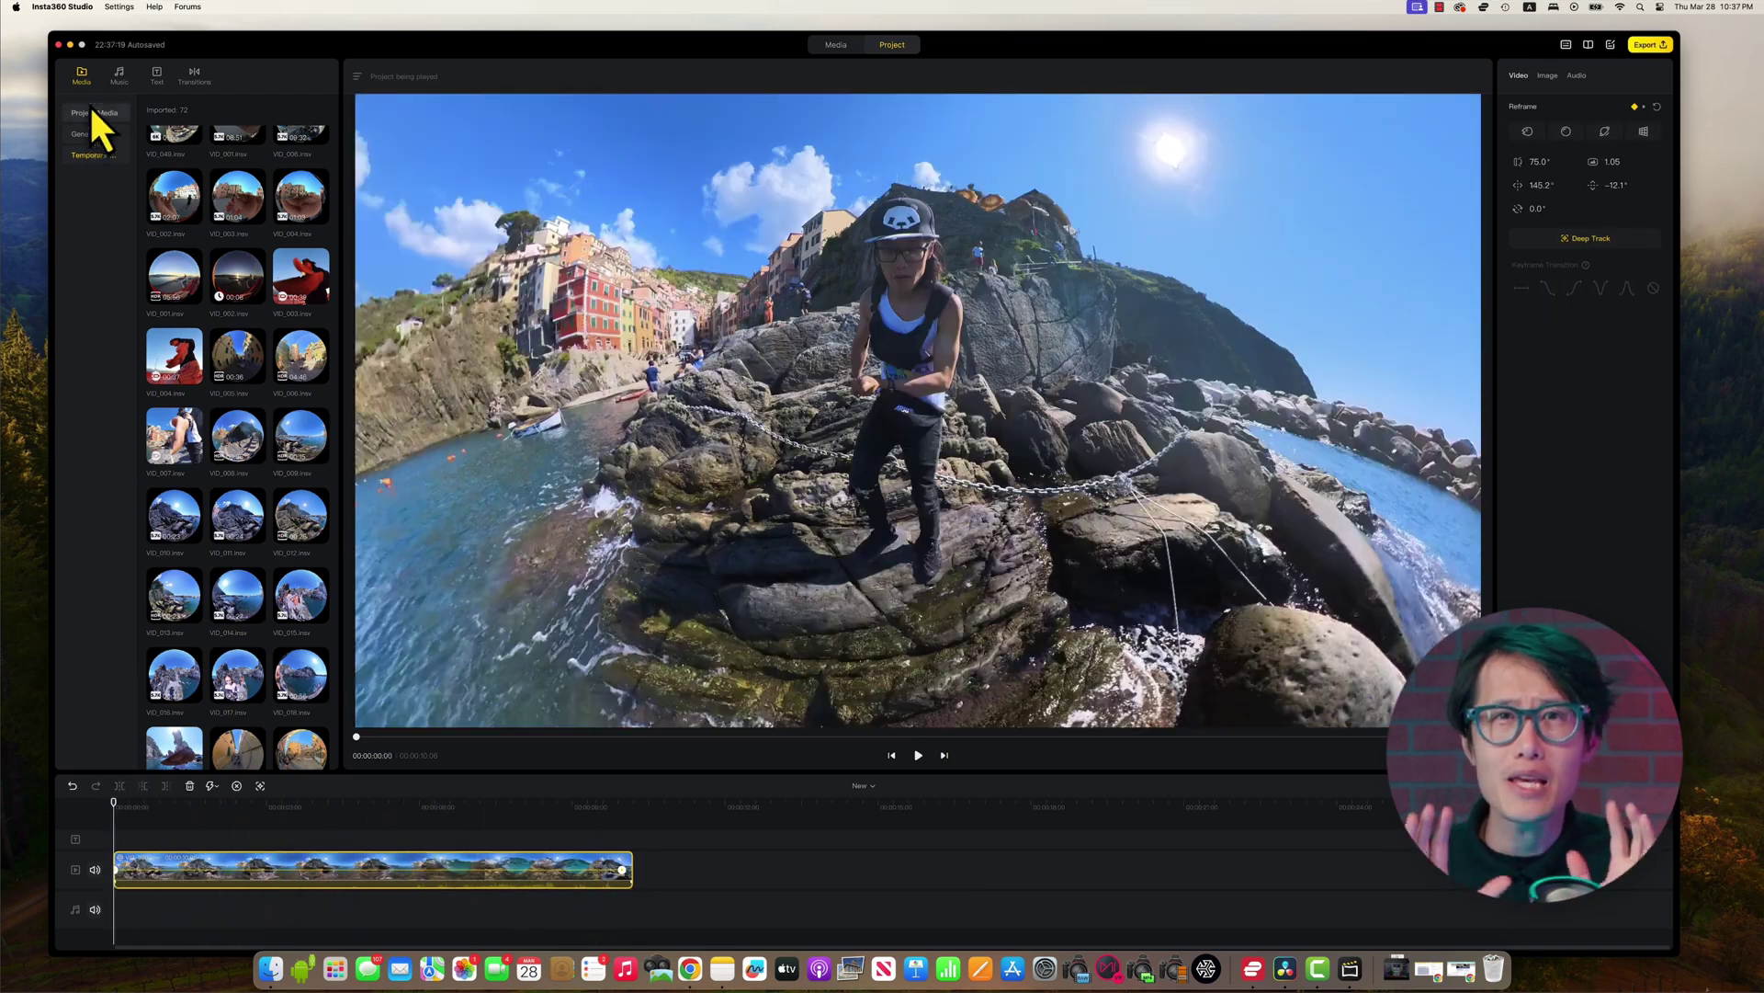
pyautogui.click(96, 112)
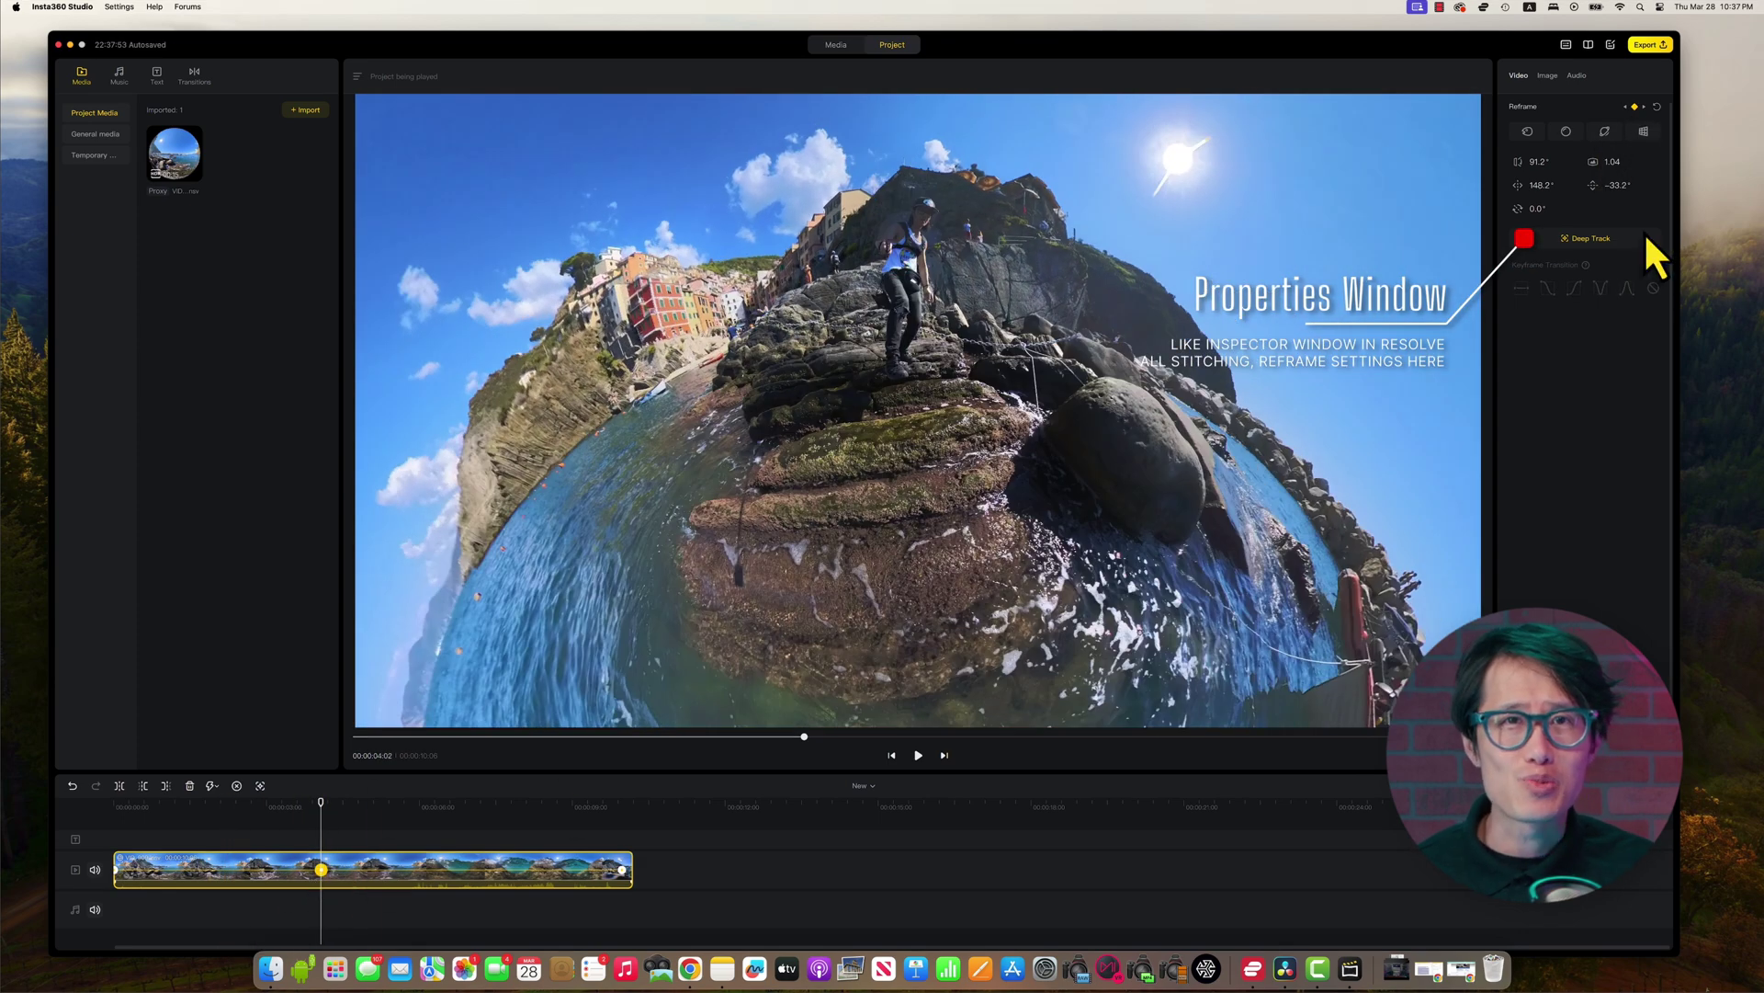
# - Run Deep Track on the person standing on the rocks
pyautogui.click(1629, 241)
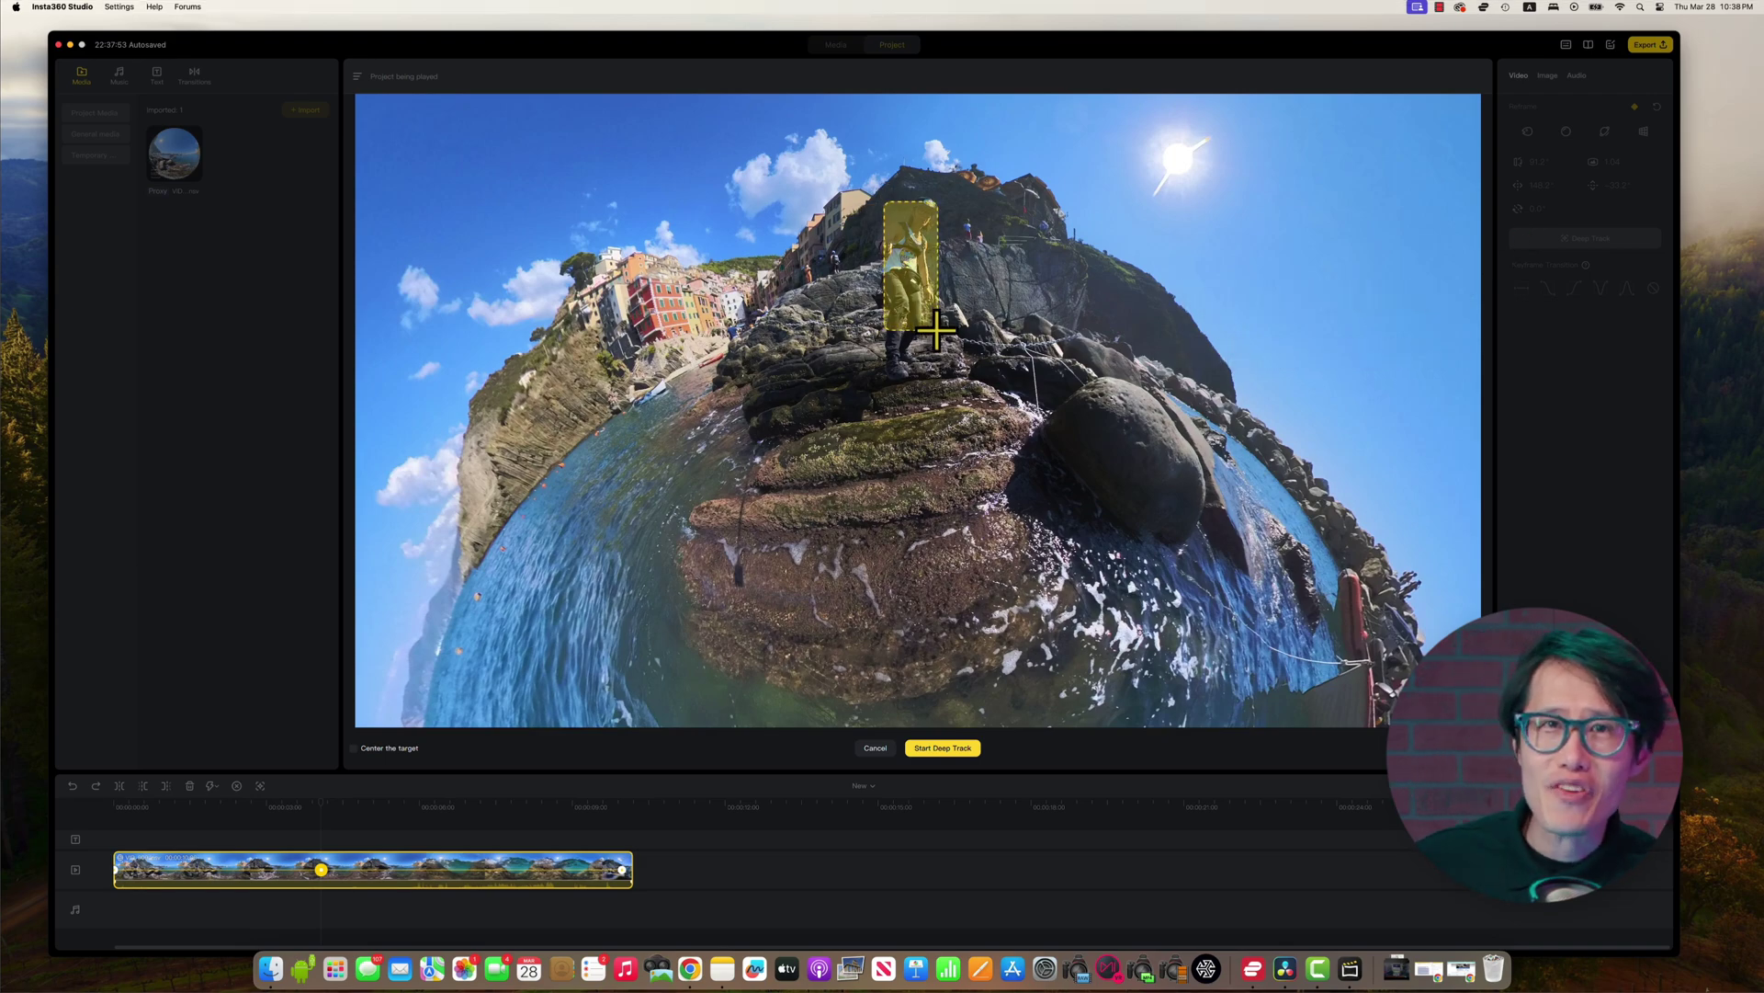
pyautogui.click(942, 754)
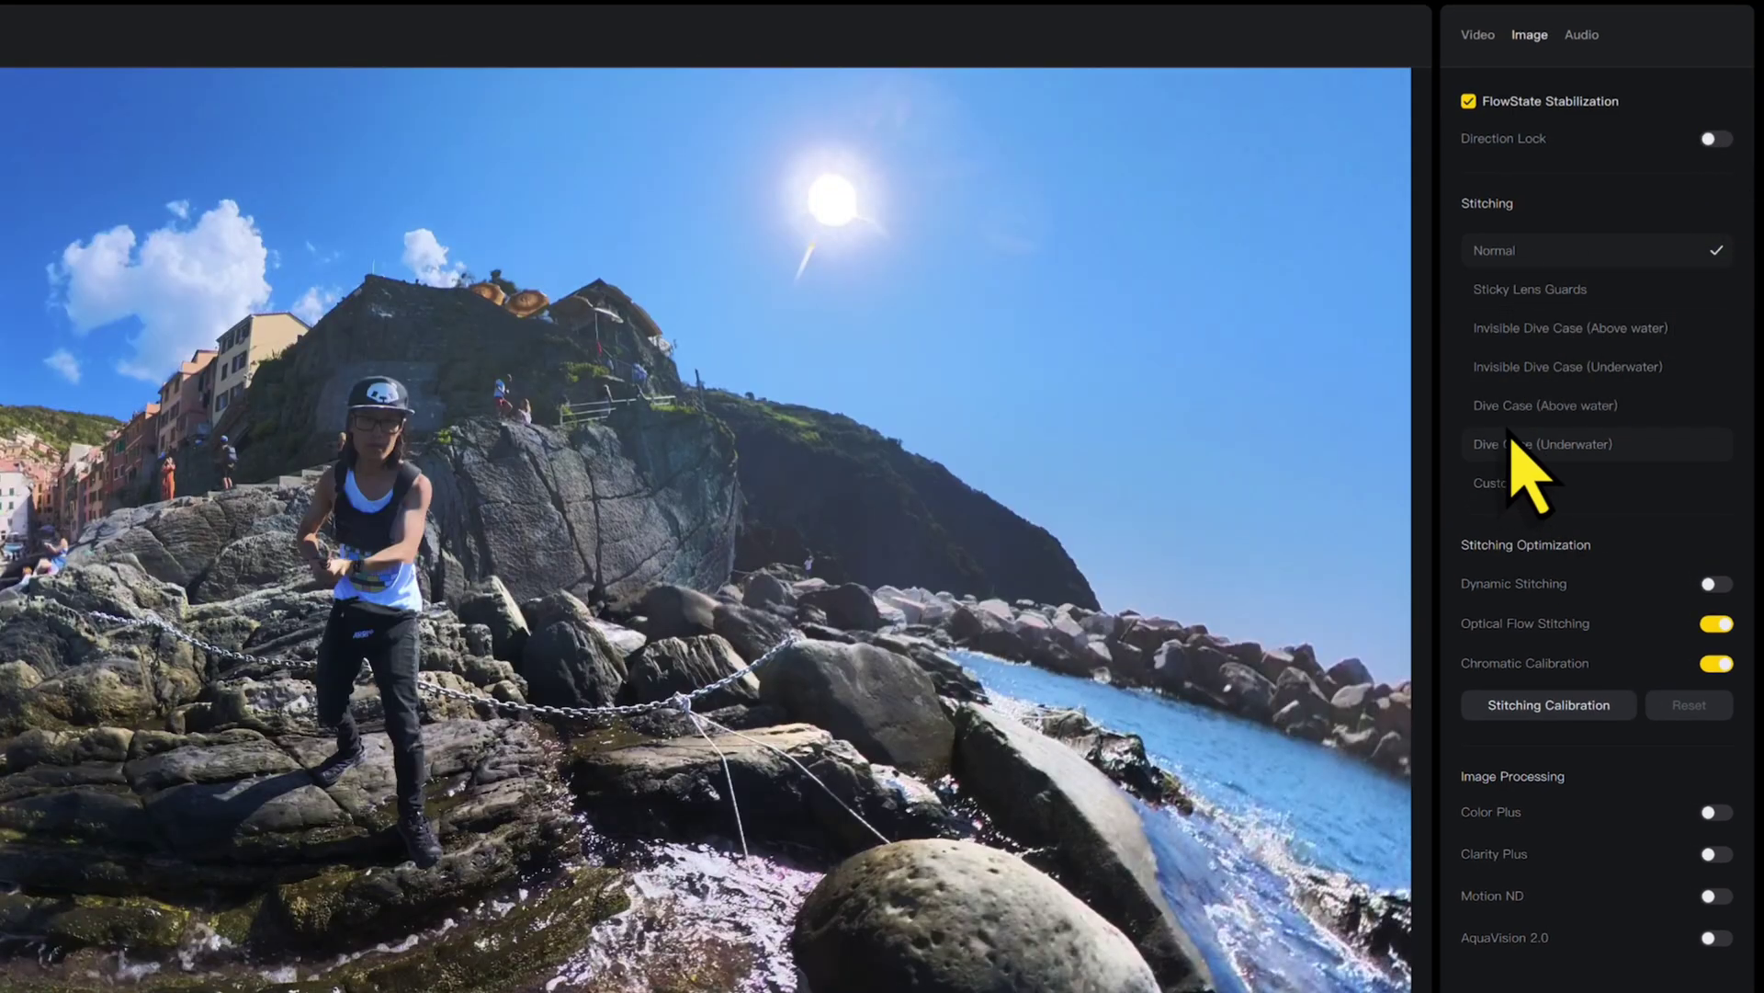
# - Examine the clip's stitching and image processing options and its audio settings
pyautogui.click(1516, 414)
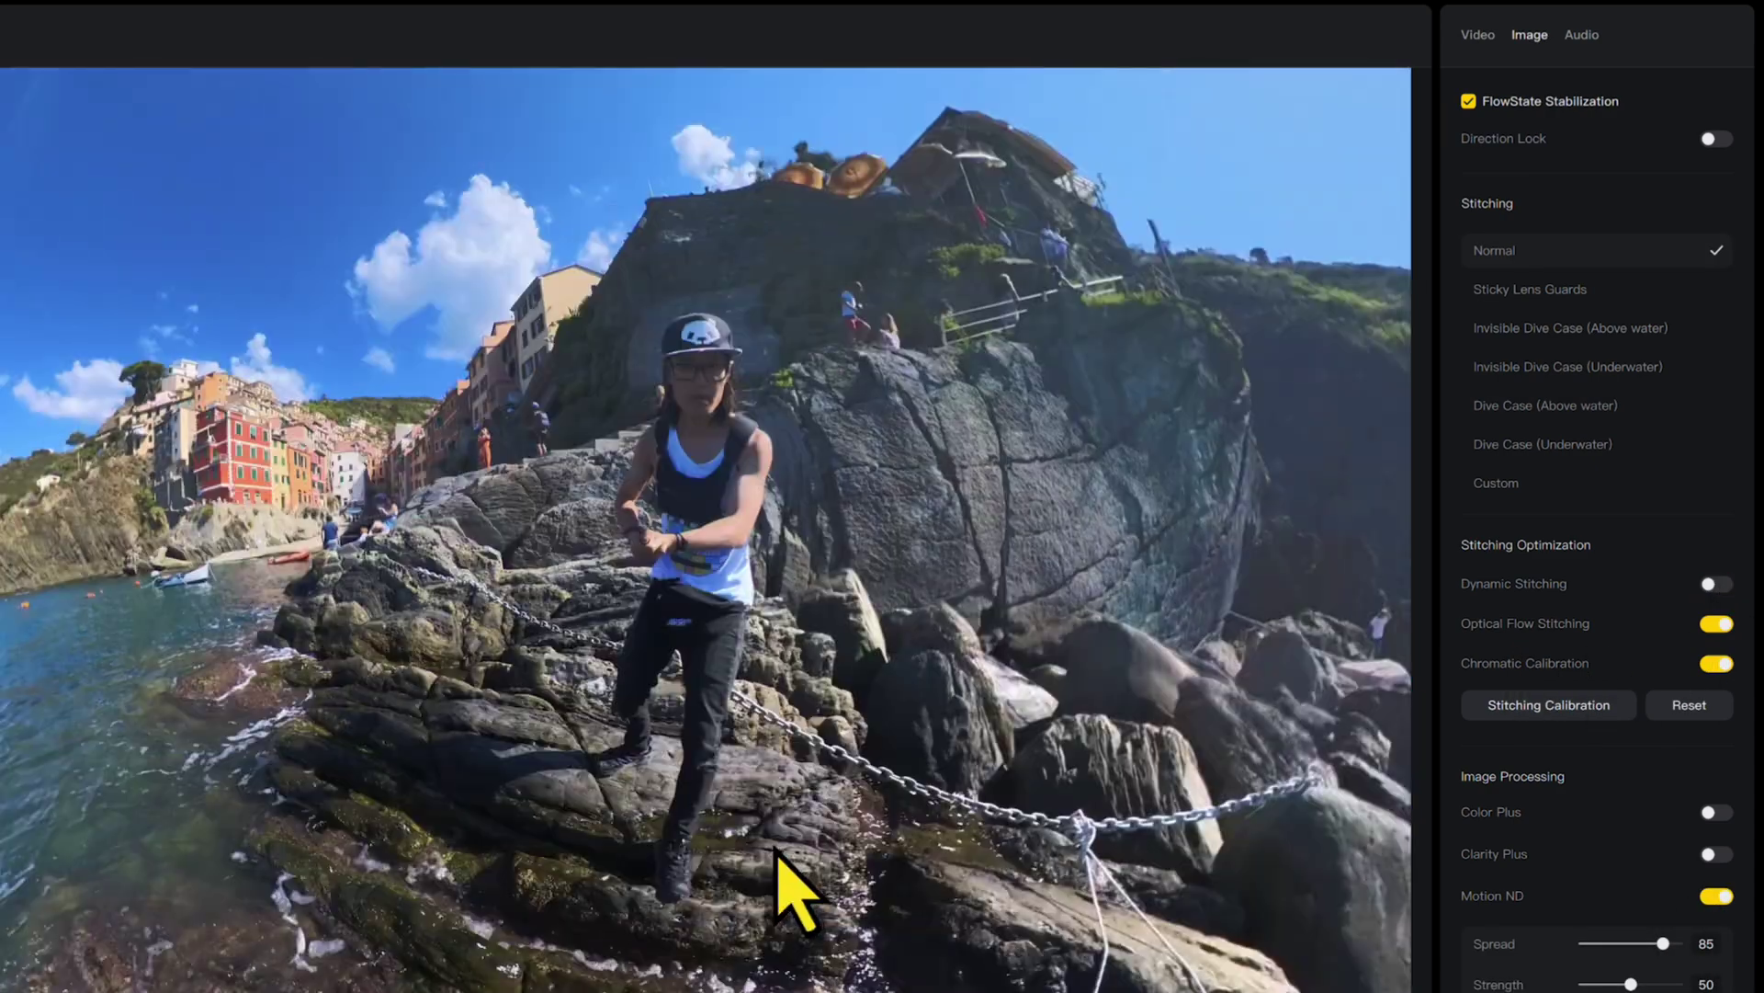
pyautogui.click(1583, 44)
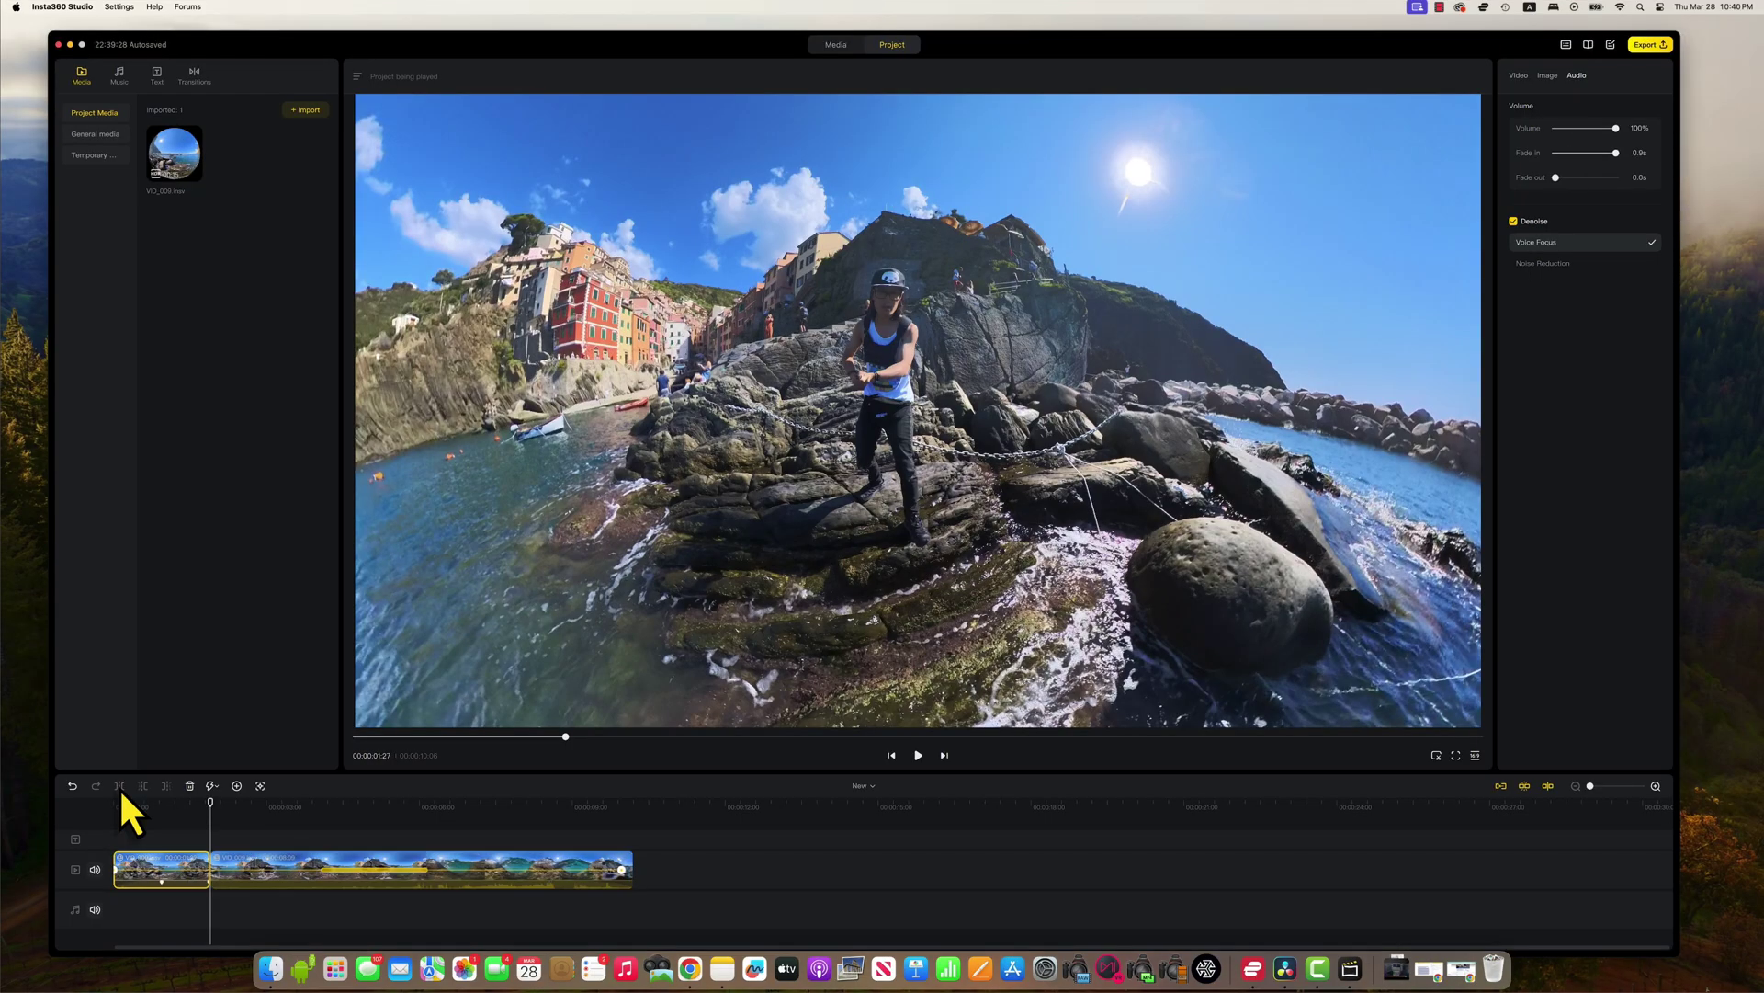
# - Add a keyframe to the second clip segment at 00:00:02:27
pyautogui.moveTo(209, 869); pyautogui.dragTo(200, 868)
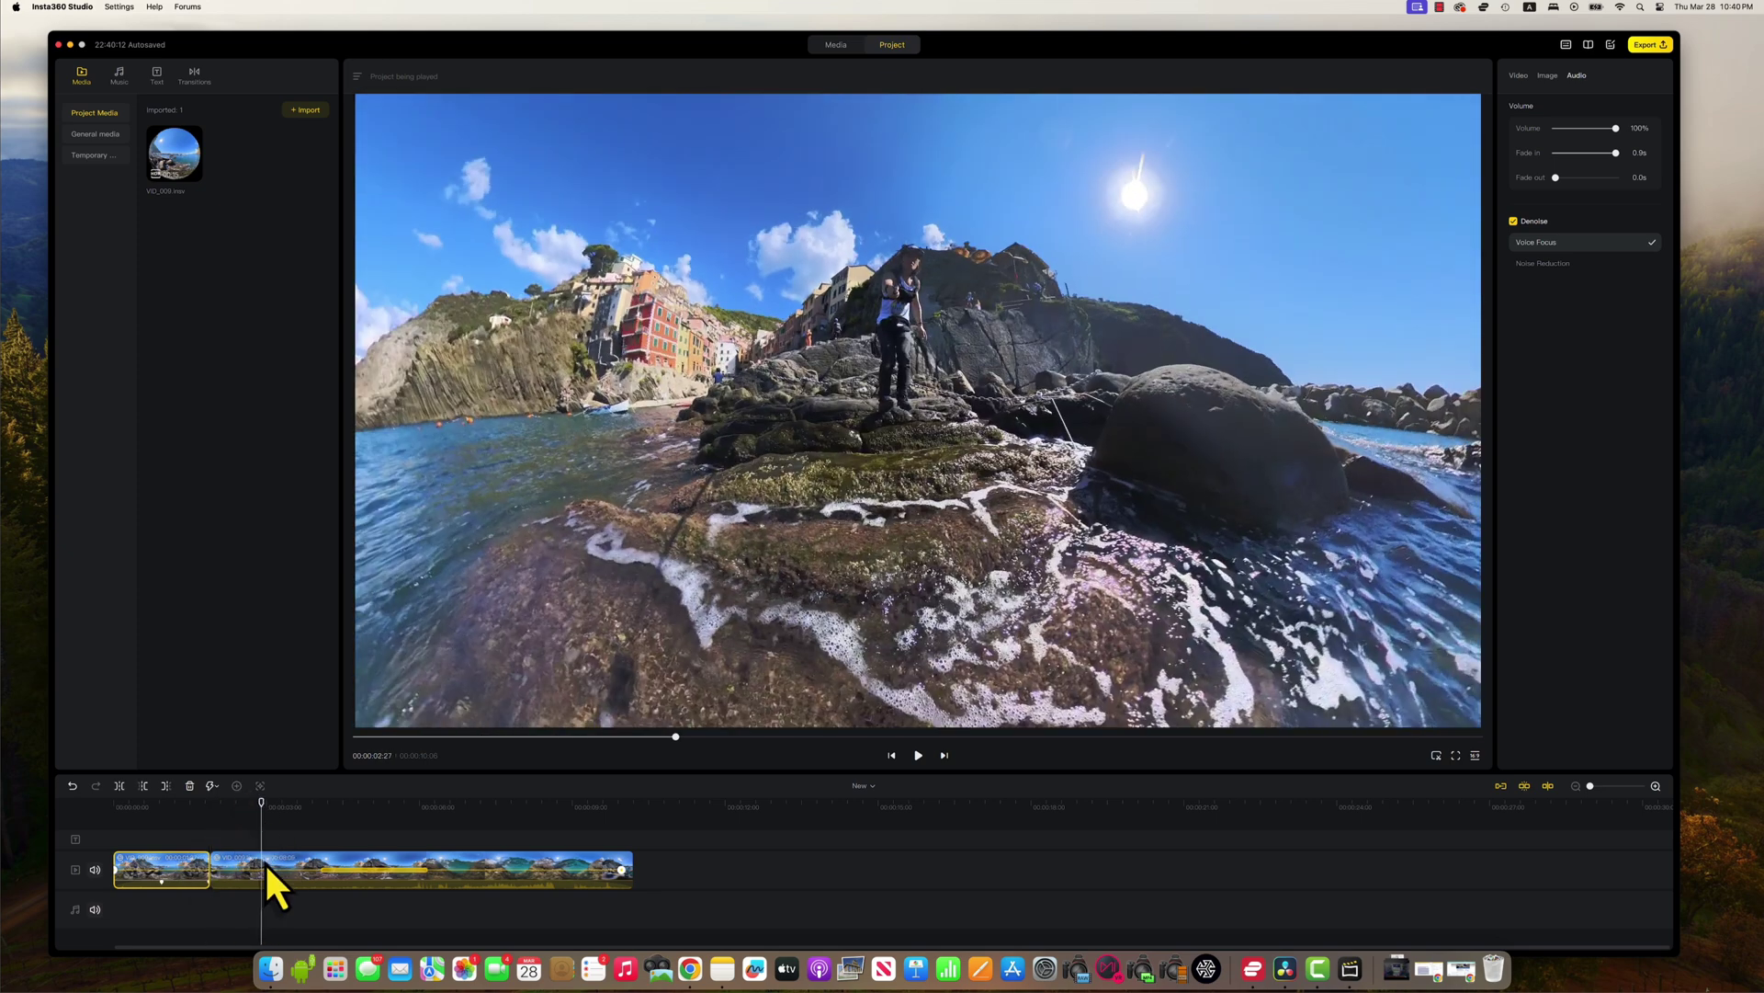
pyautogui.press('super+b')
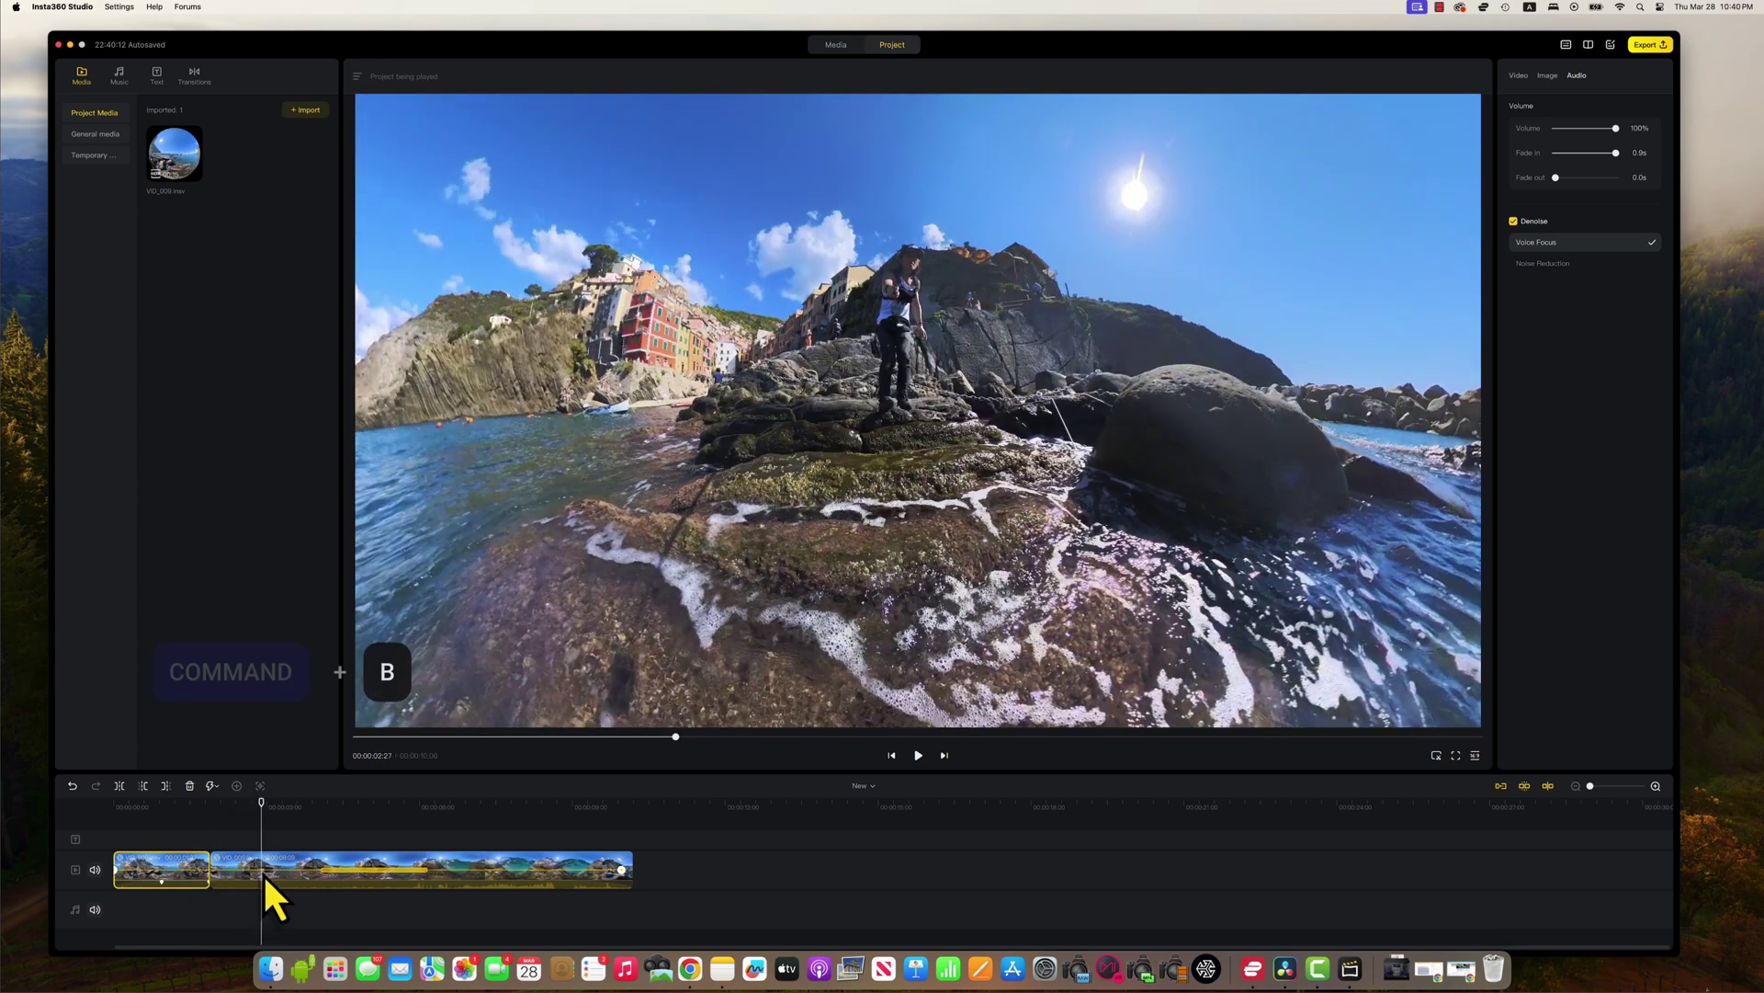
pyautogui.click(262, 871)
pyautogui.press('super+k')
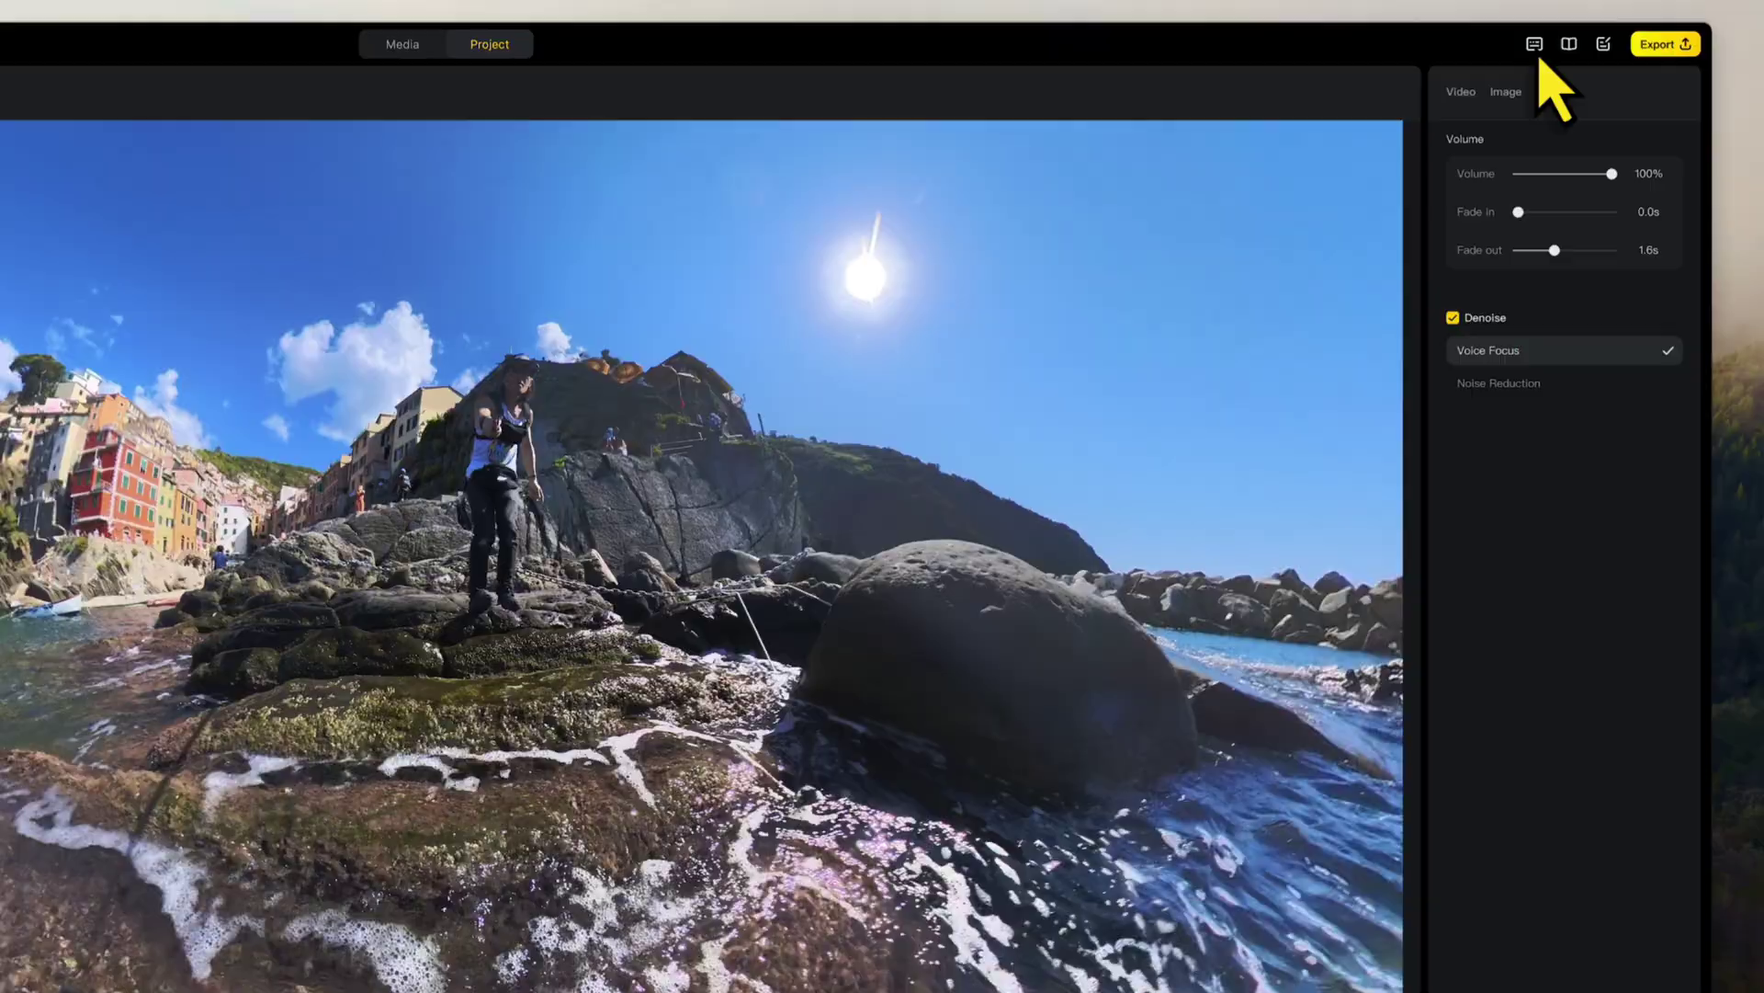
# - Review the list of keyboard shortcuts for playback and editing, and close it
pyautogui.click(1392, 50)
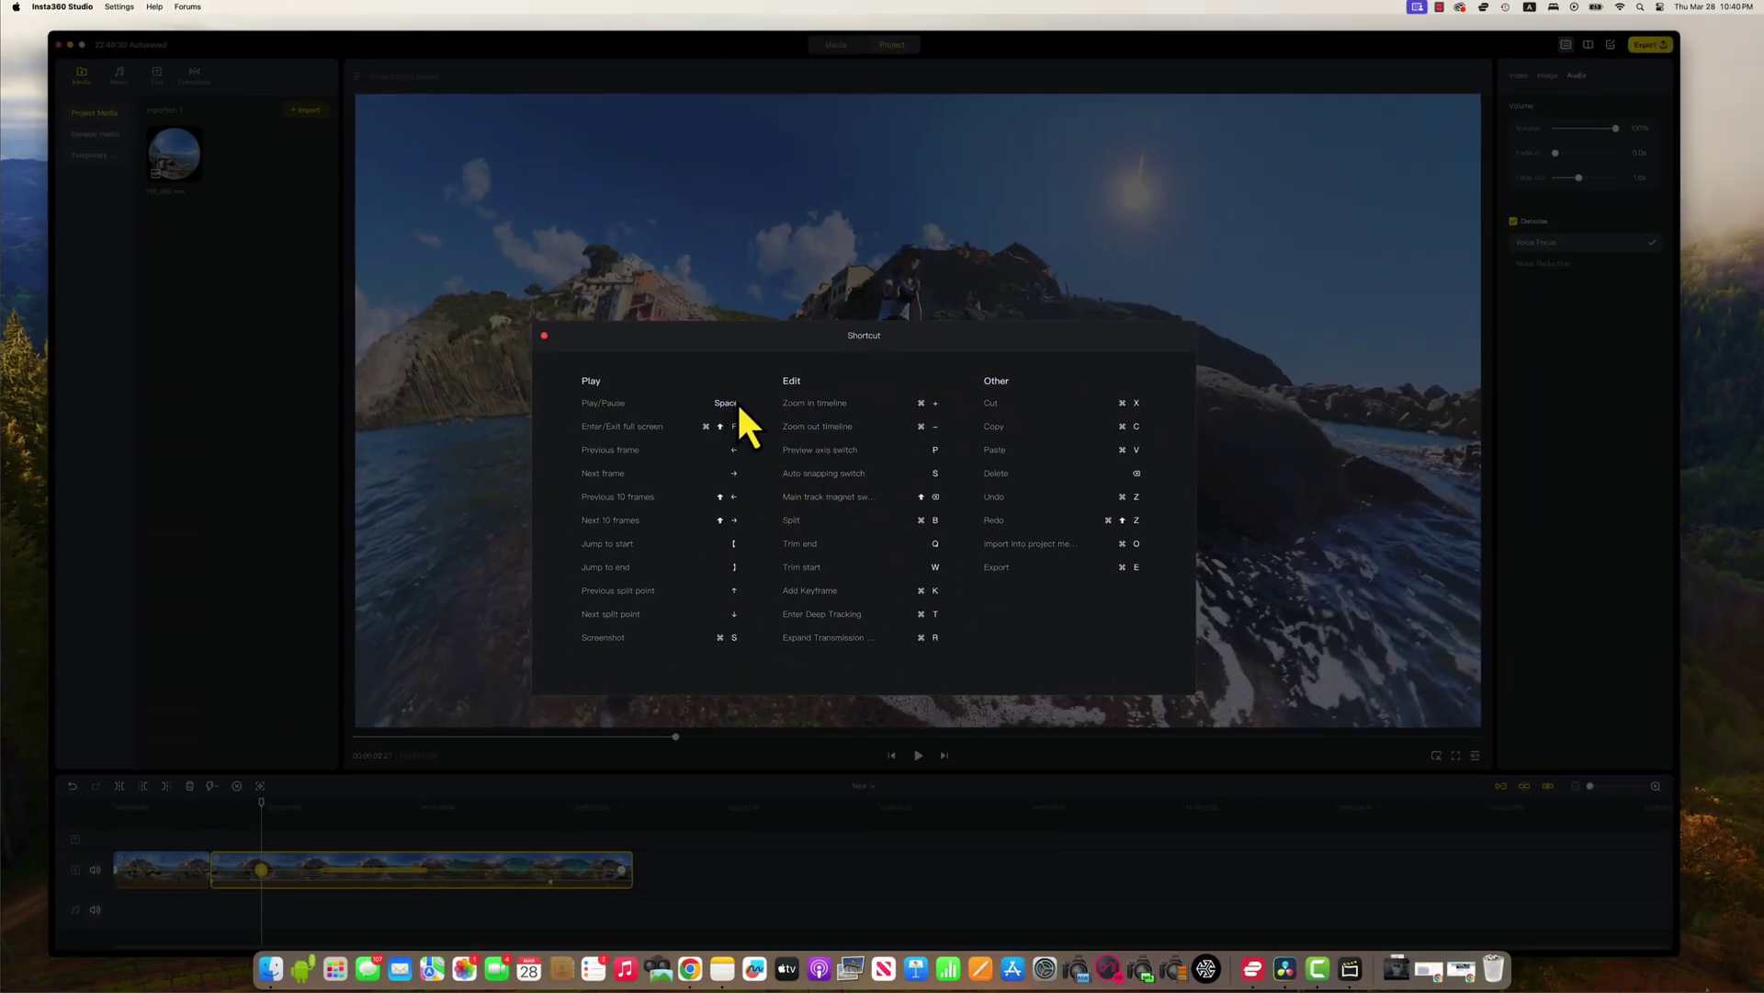
pyautogui.click(544, 336)
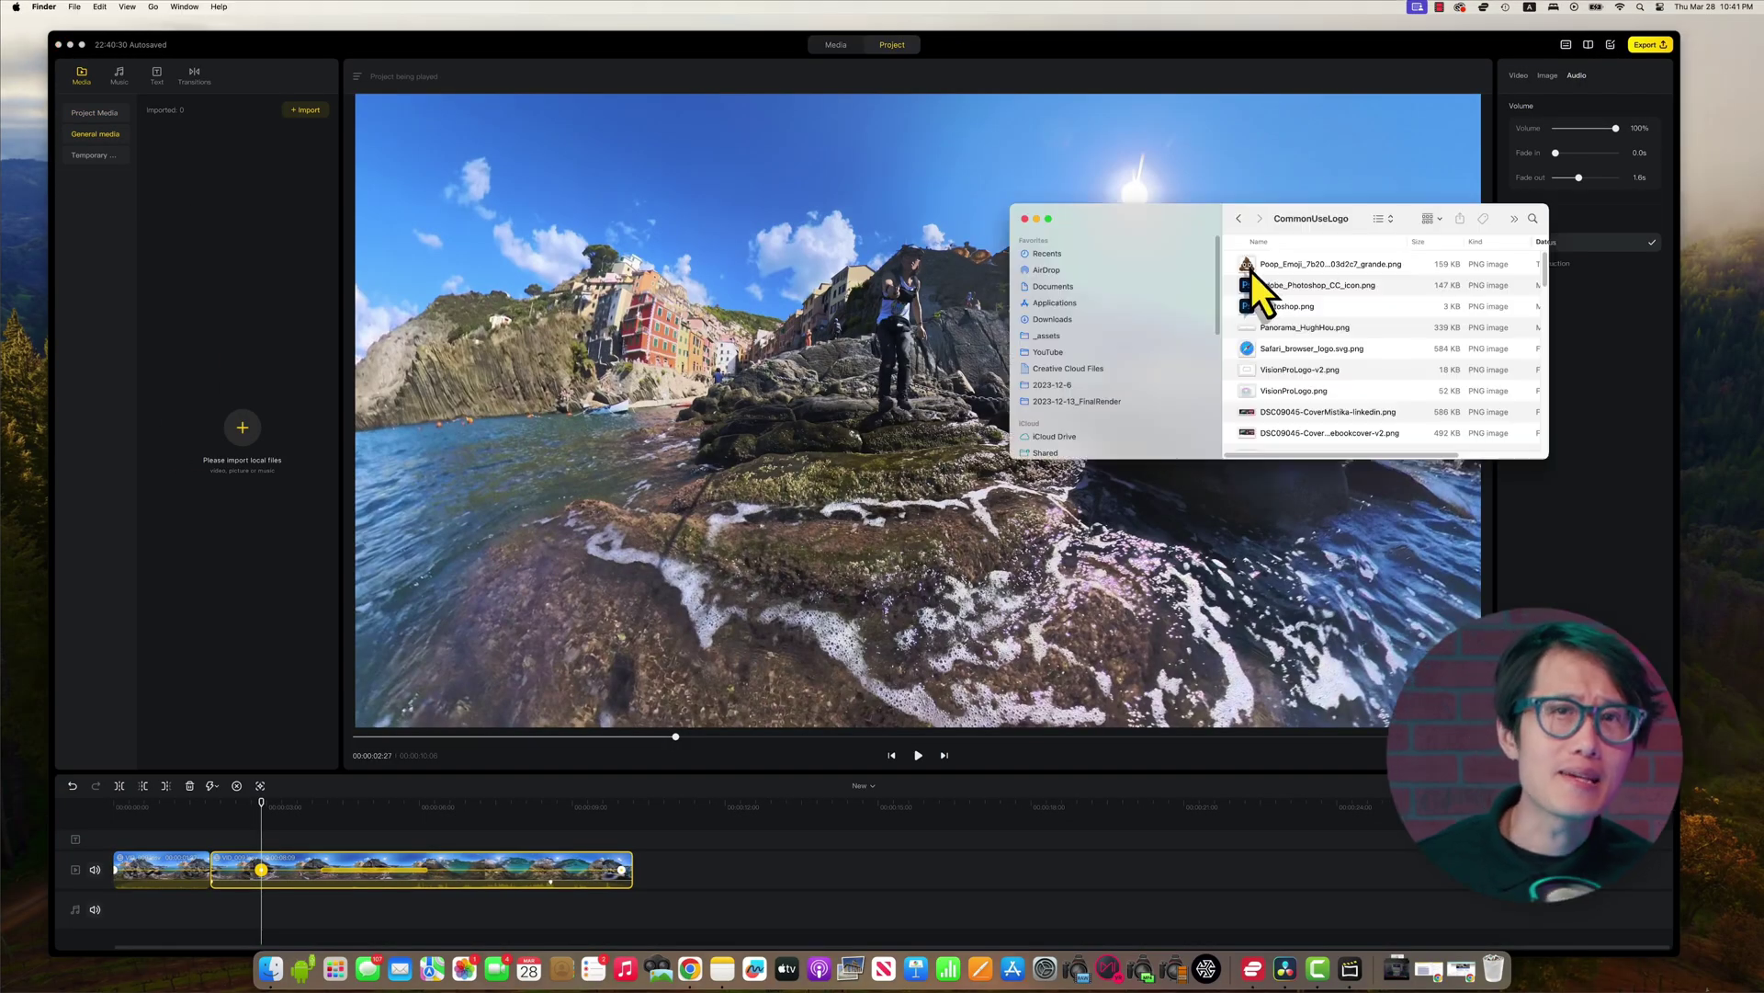
# - Import the poop emoji PNG and a second image from the CommonUseLogo folder into the general media
pyautogui.moveTo(1323, 264); pyautogui.dragTo(231, 292)
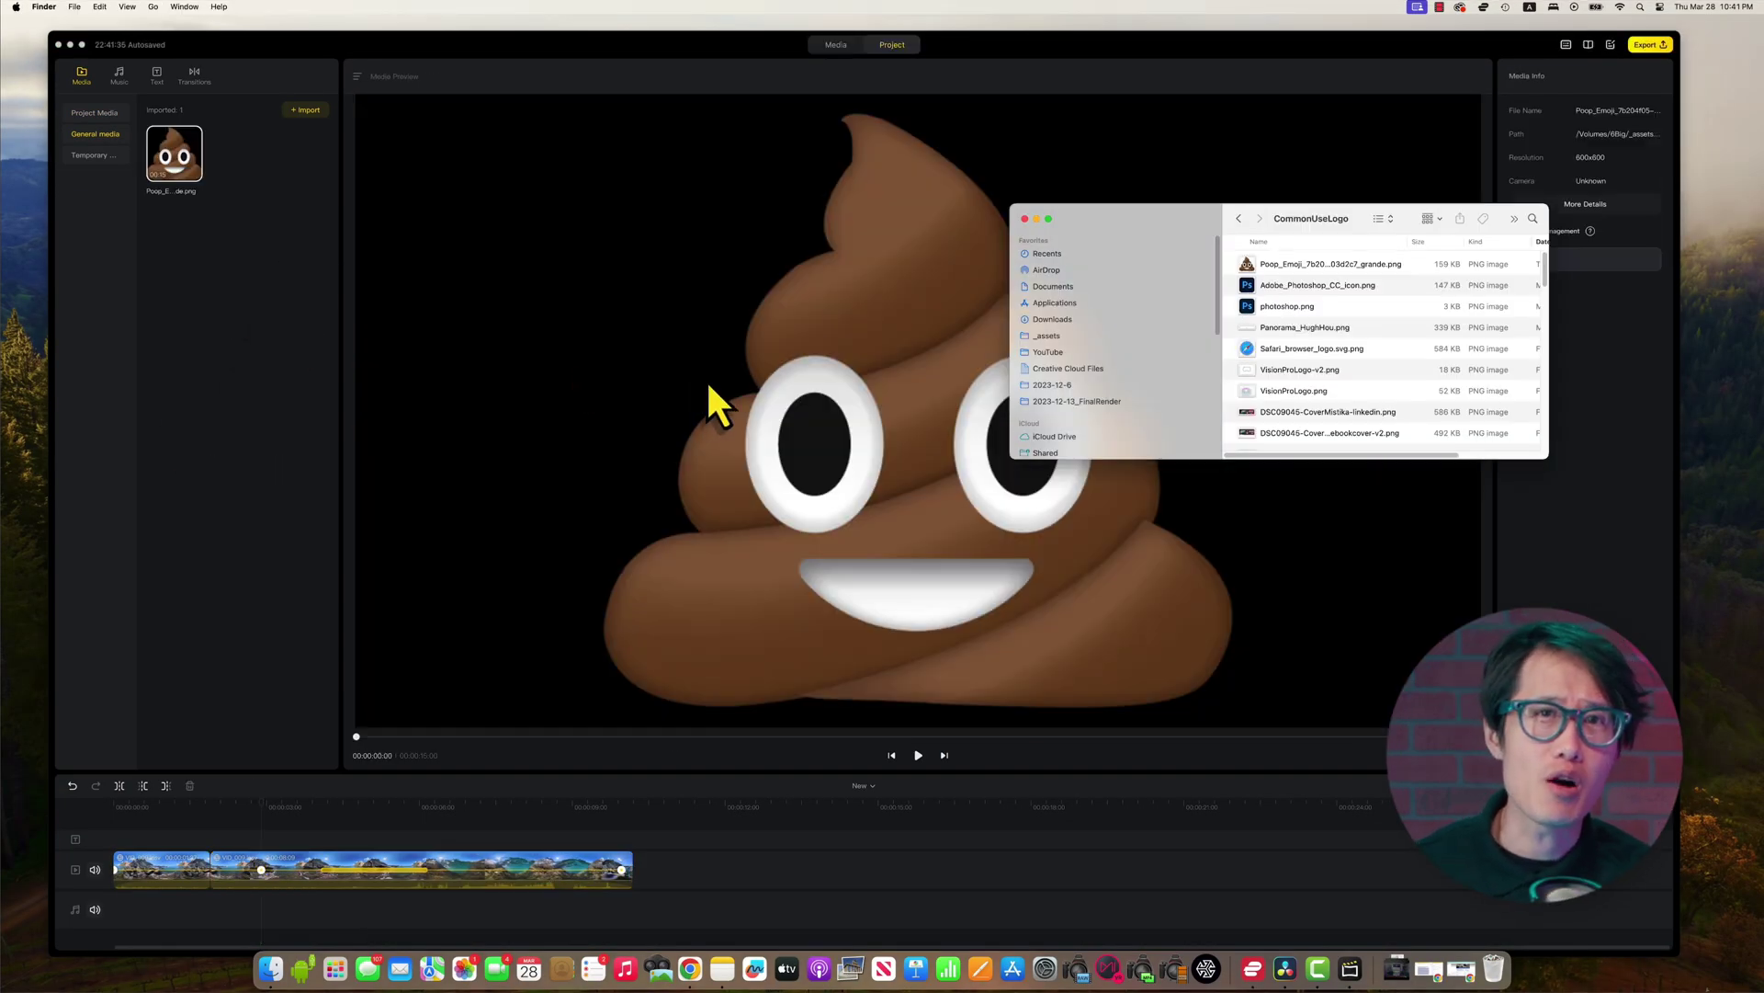
pyautogui.scroll(-5, 1325, 393)
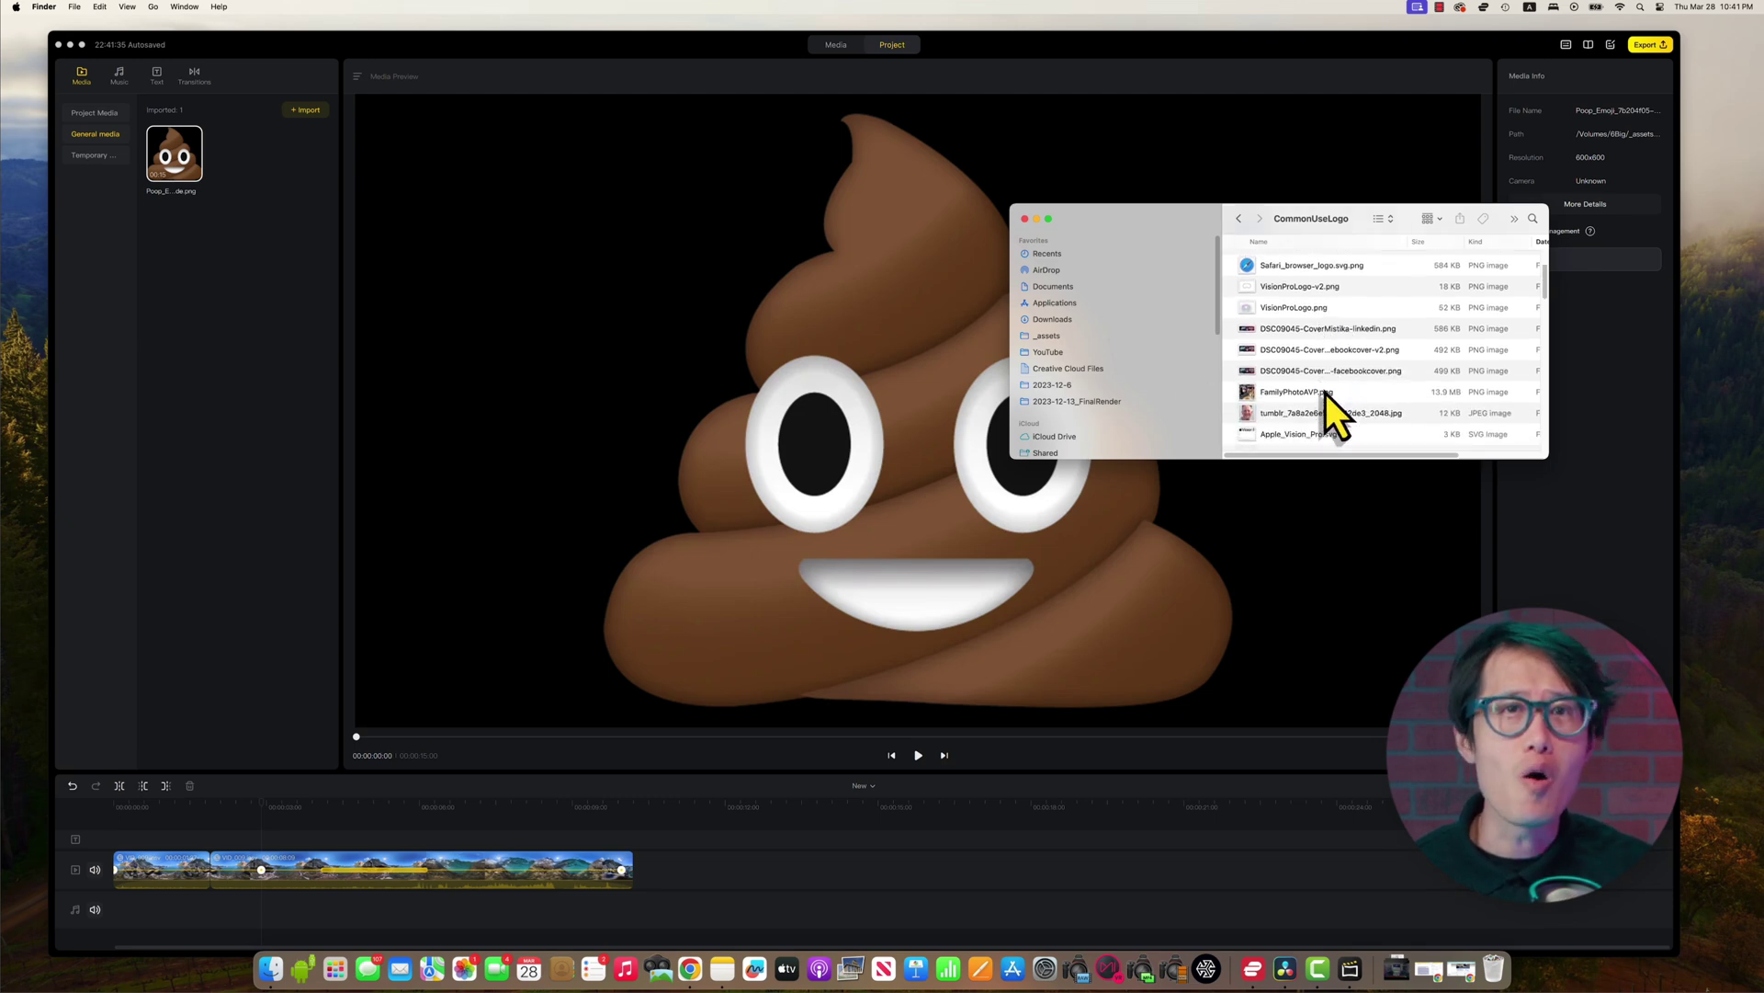
pyautogui.moveTo(1325, 393); pyautogui.dragTo(337, 305)
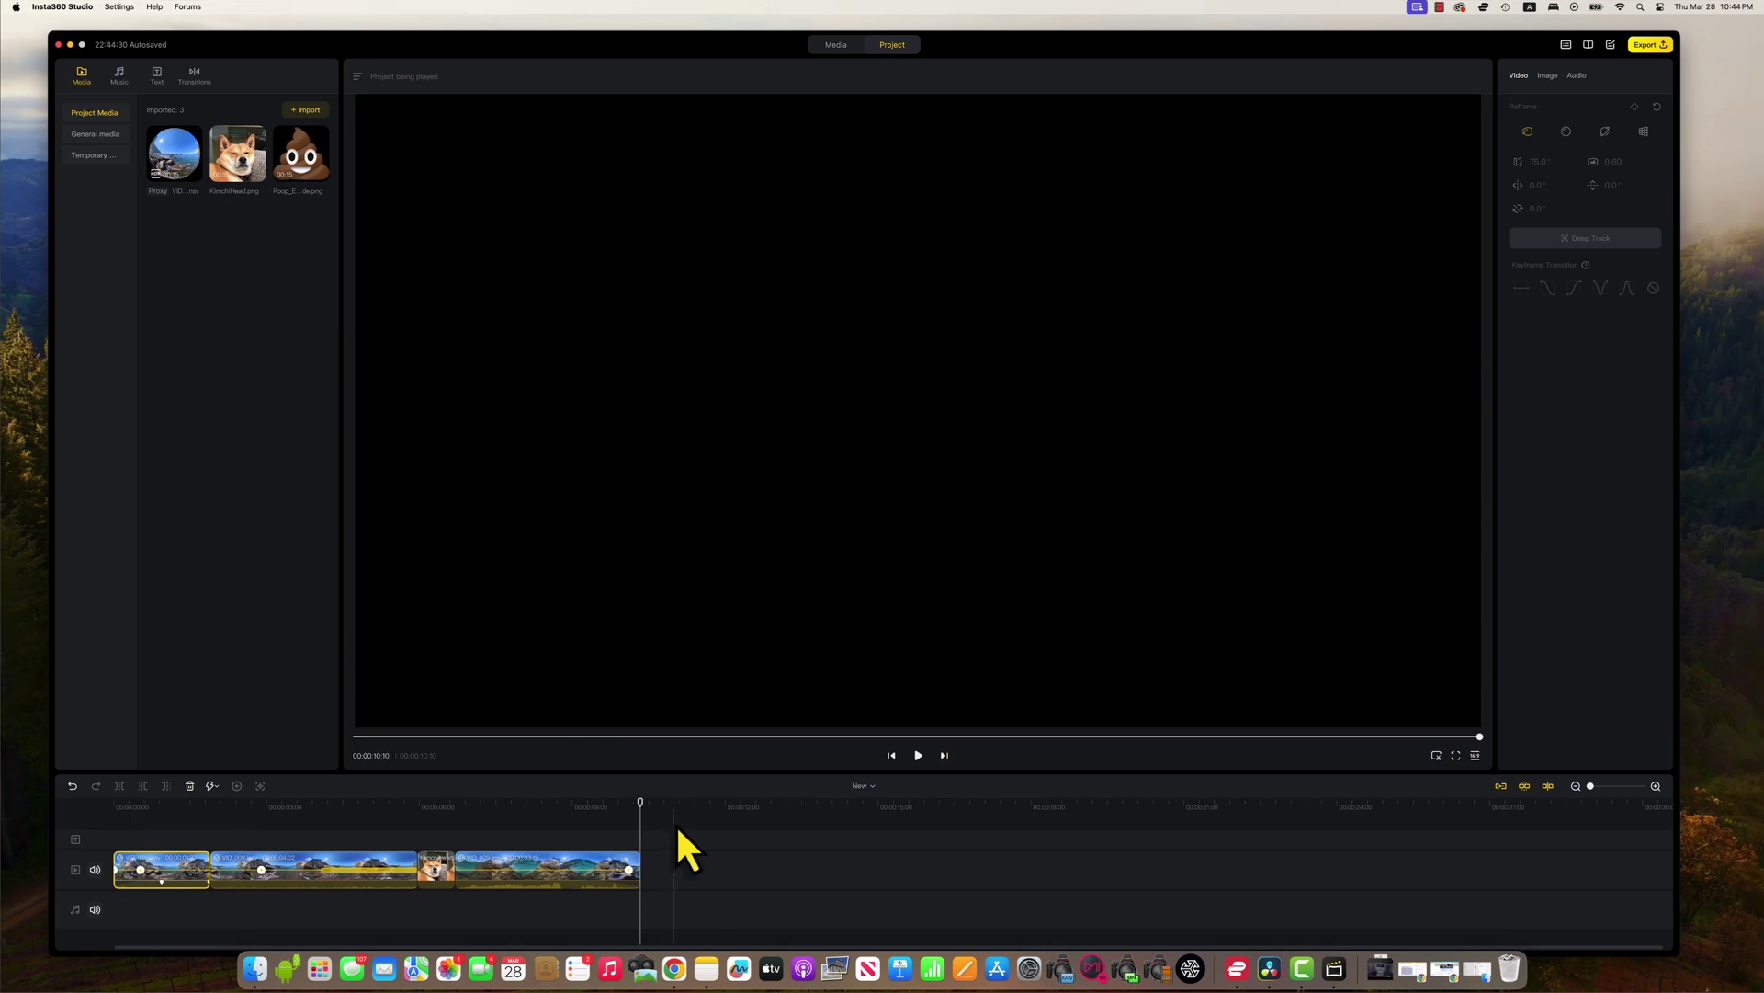
# - Start modifying the project's settings and set Performance to No proxy
pyautogui.click(719, 872)
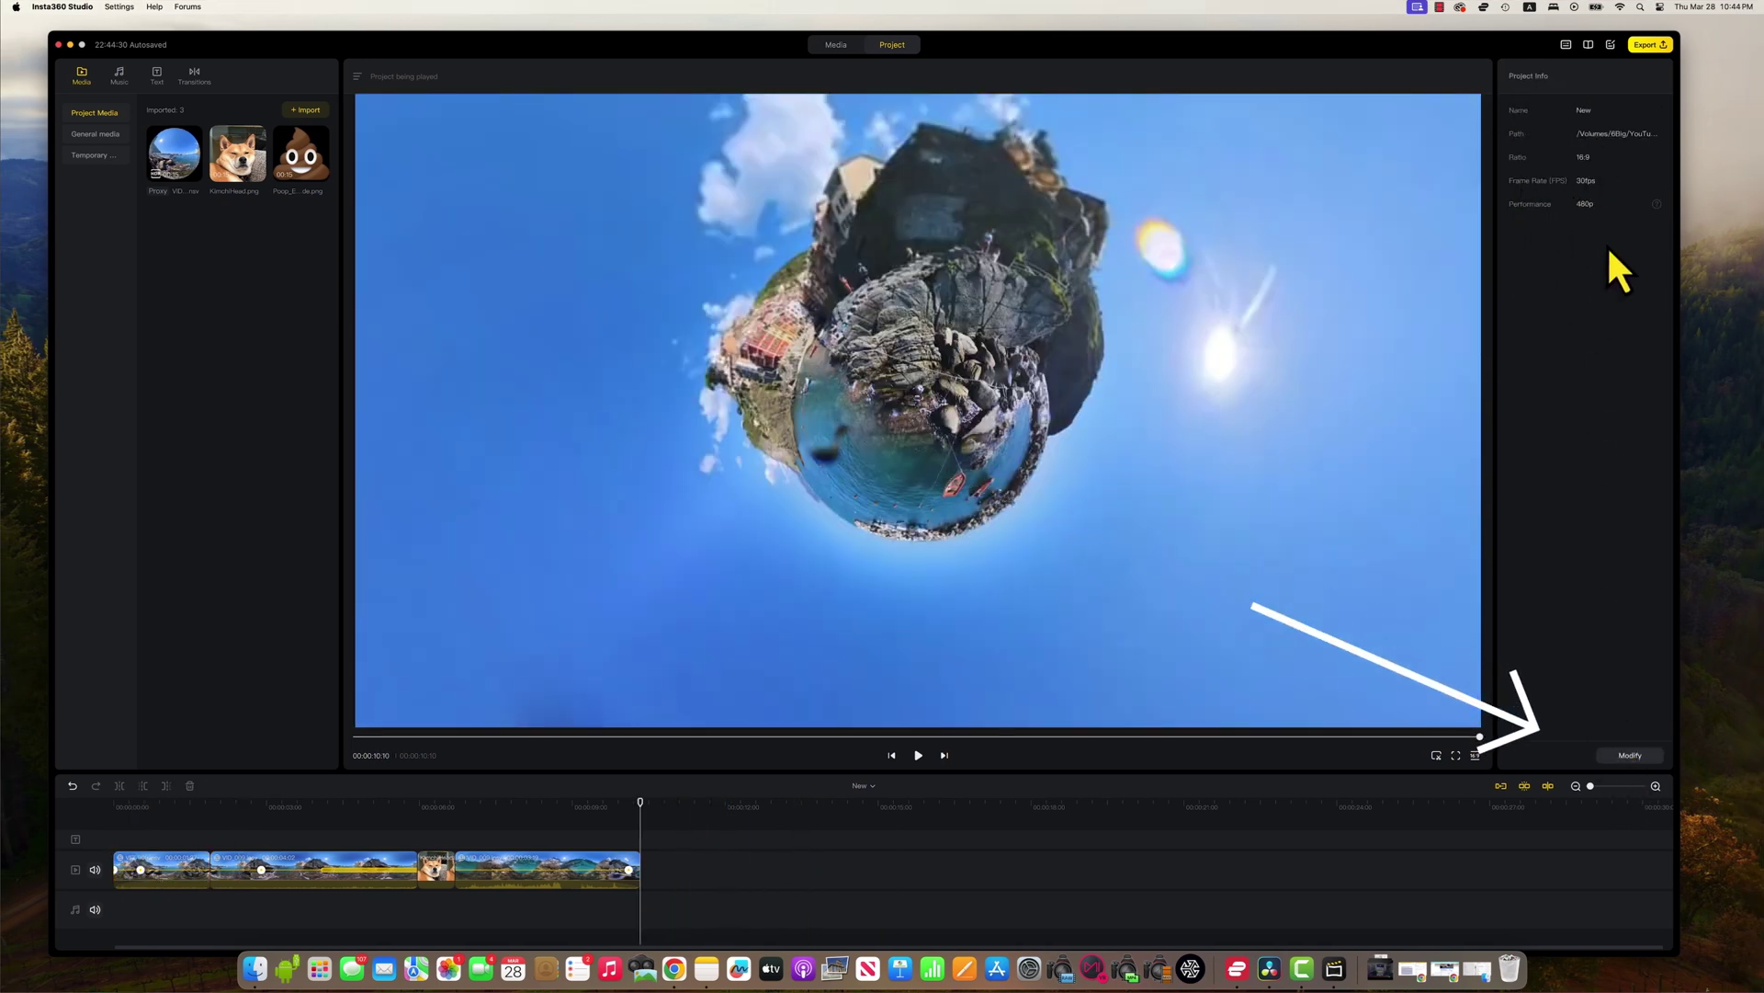
pyautogui.click(1630, 754)
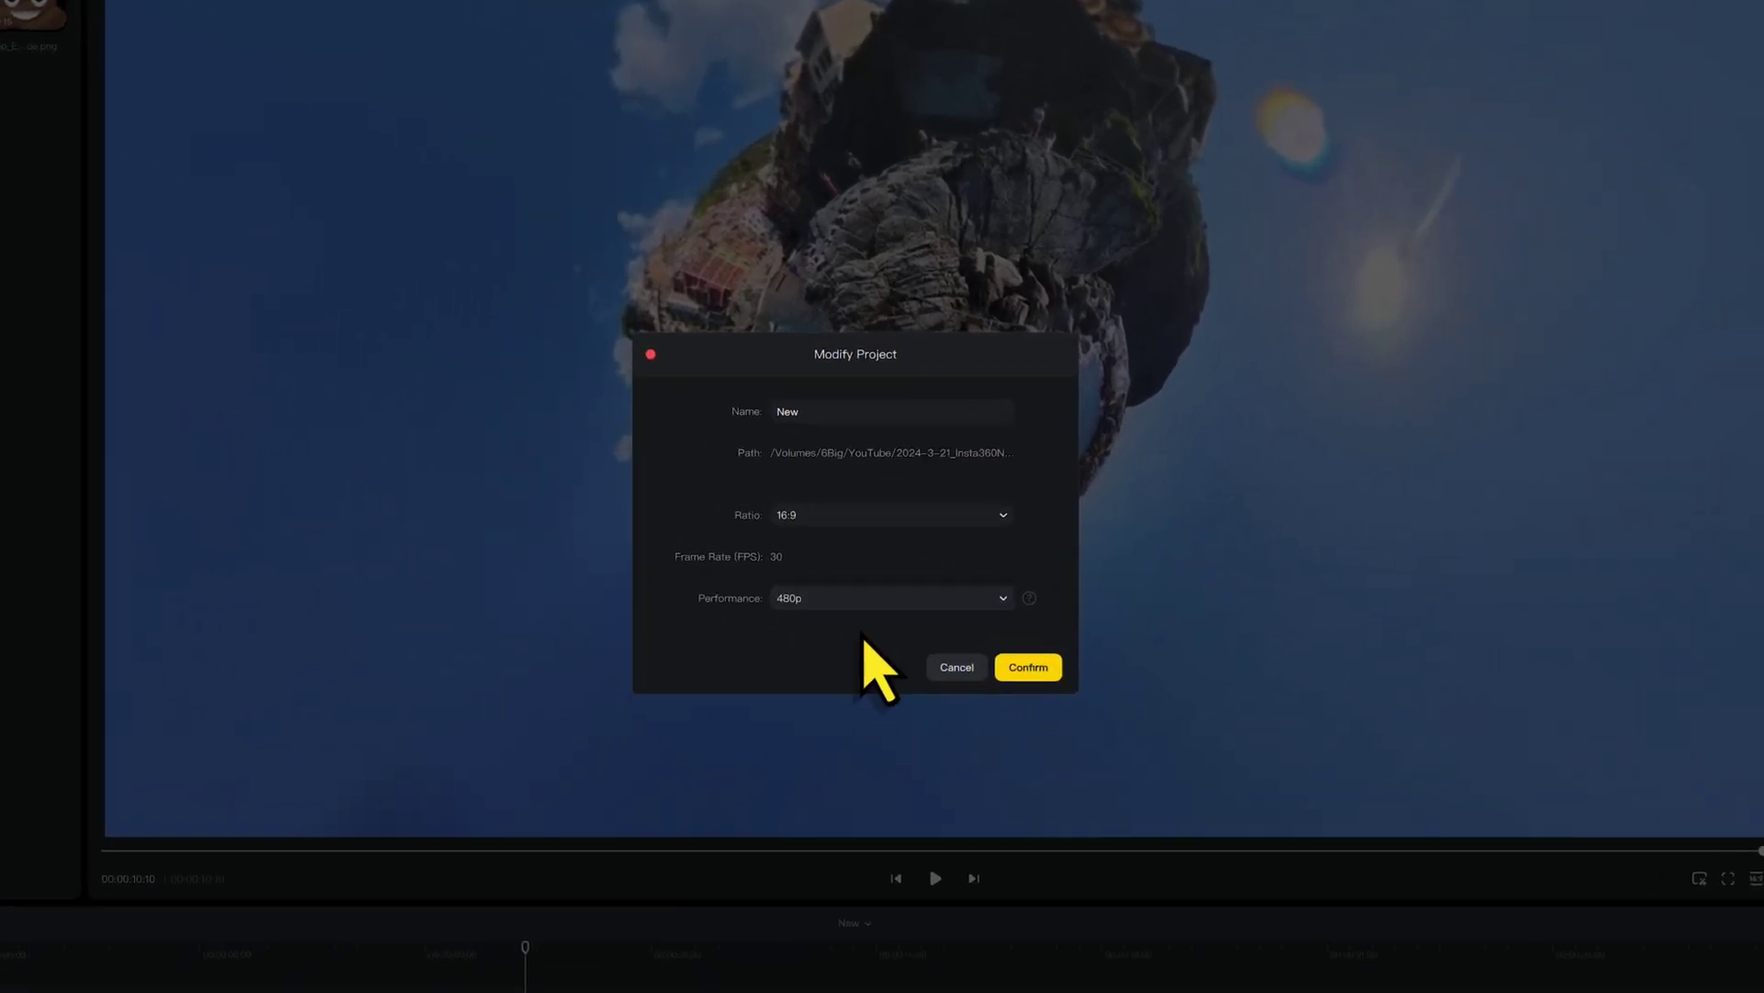
pyautogui.click(824, 616)
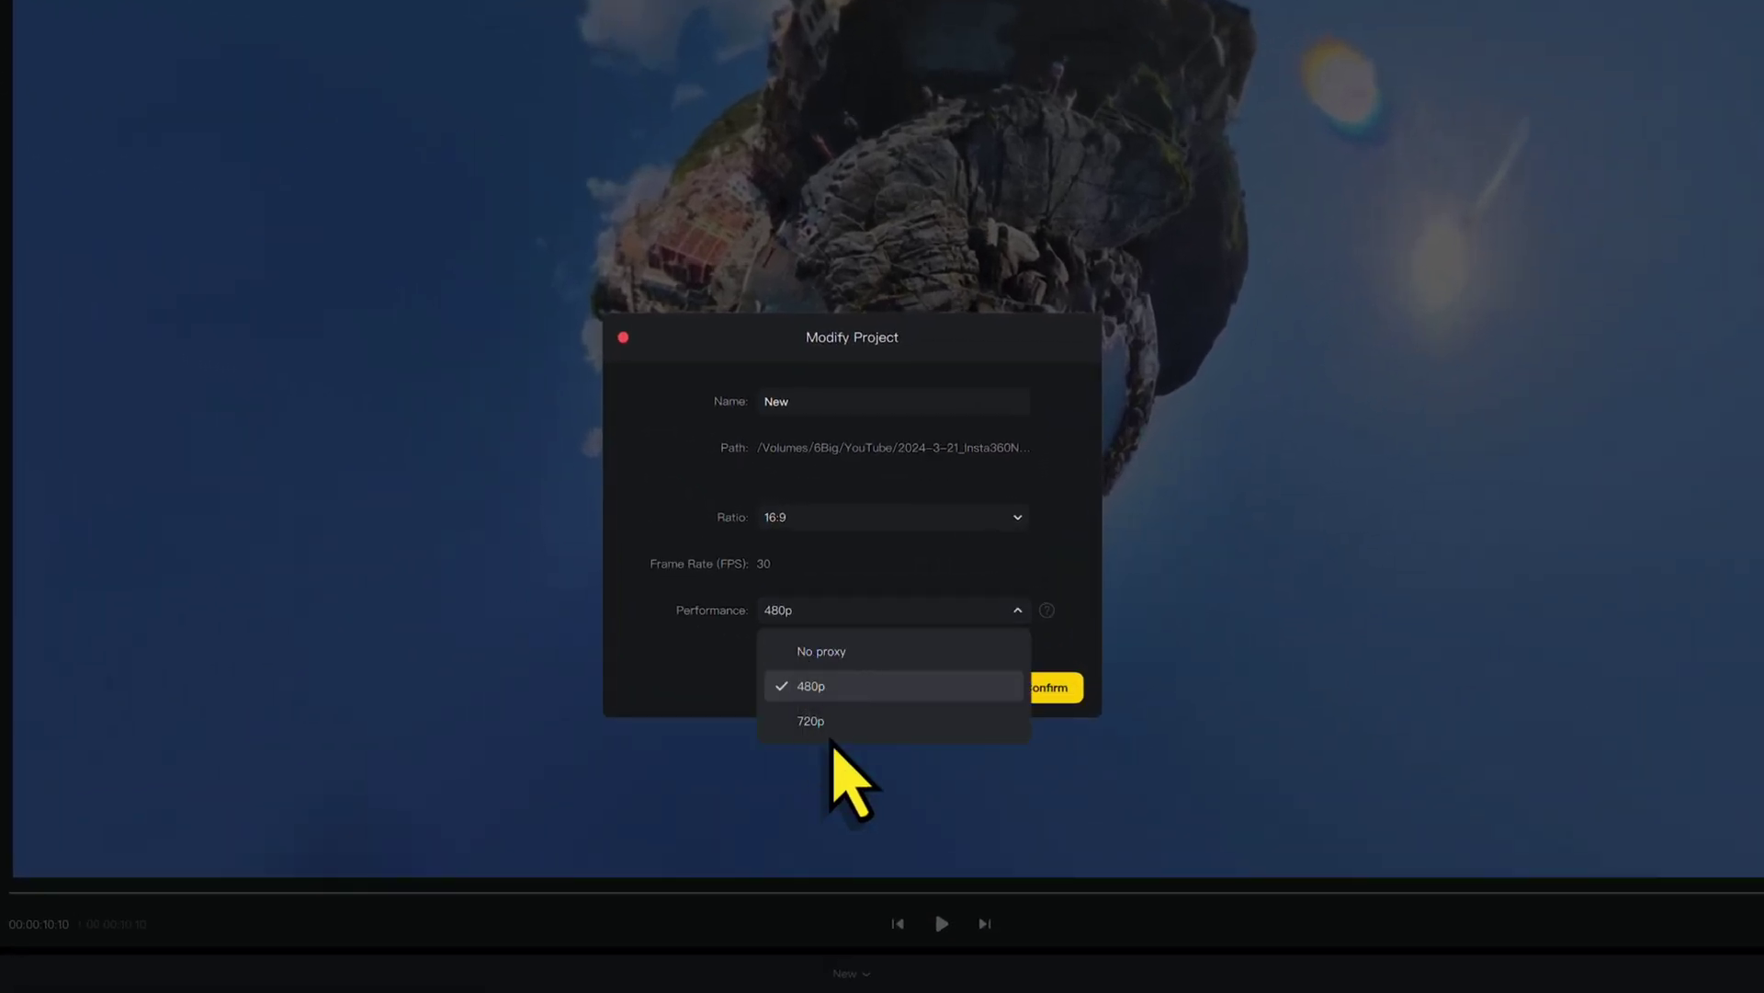
pyautogui.click(821, 651)
# - Set the project's ratio to 9:16, apply the changes and reframe the first clip's view on the standing person
pyautogui.click(841, 523)
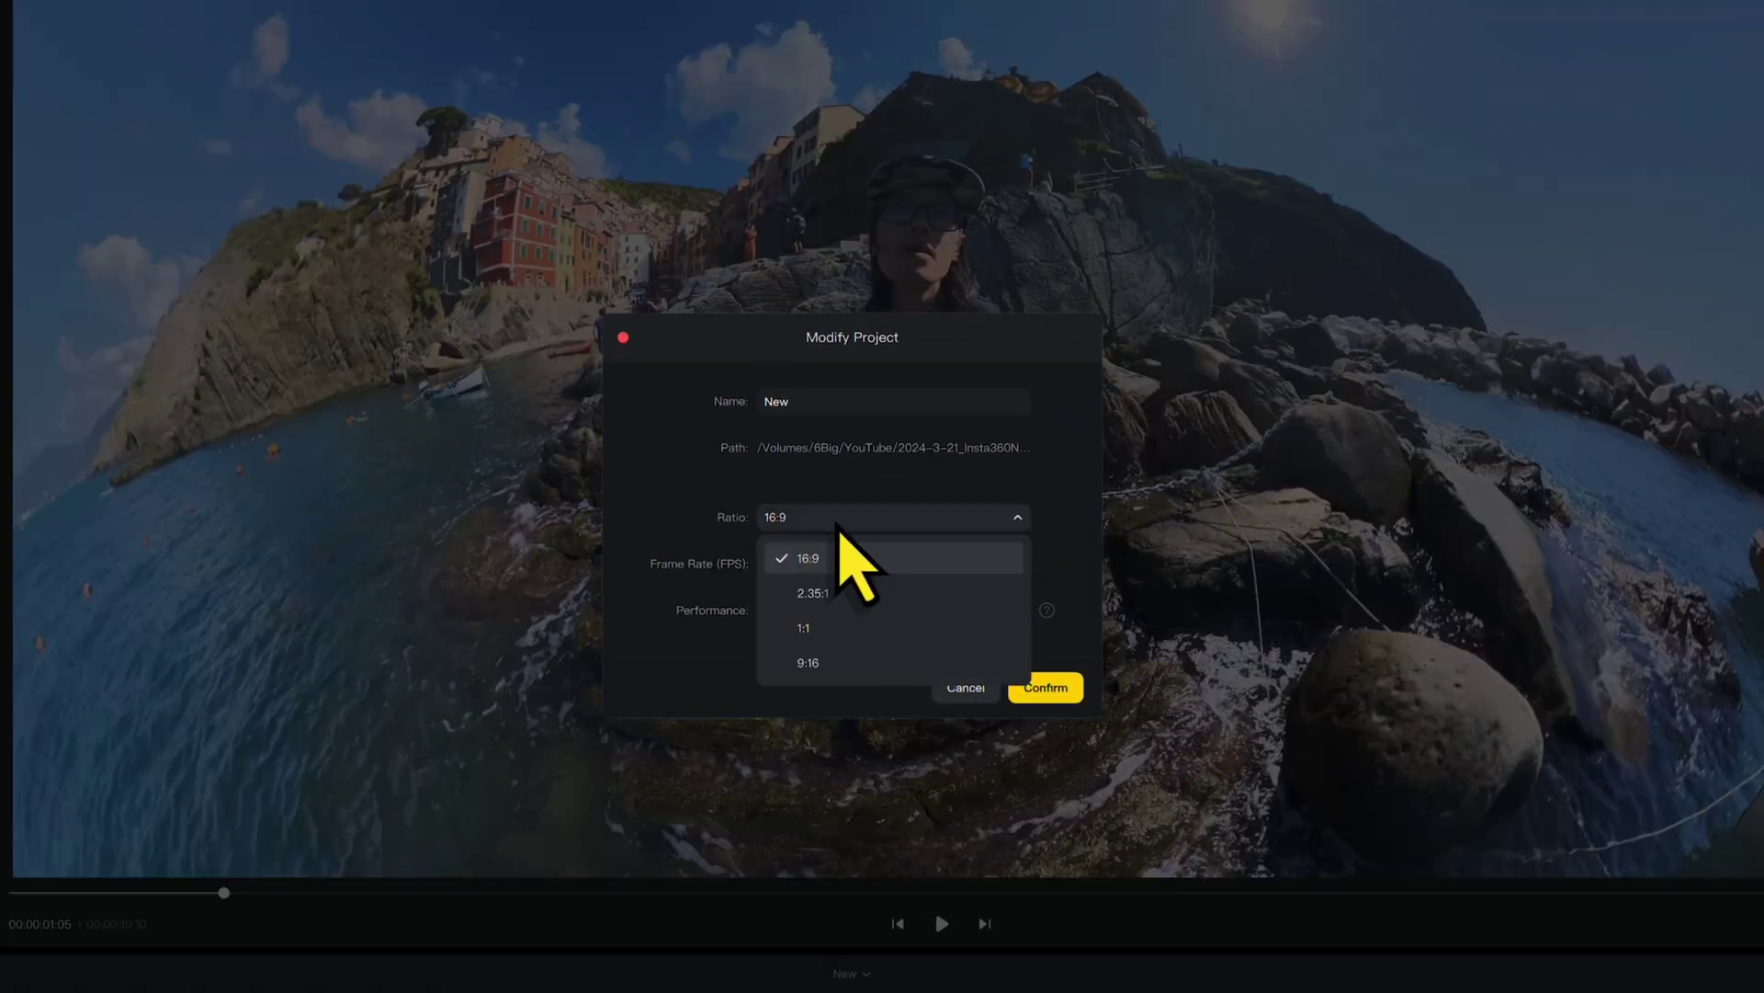
pyautogui.click(817, 666)
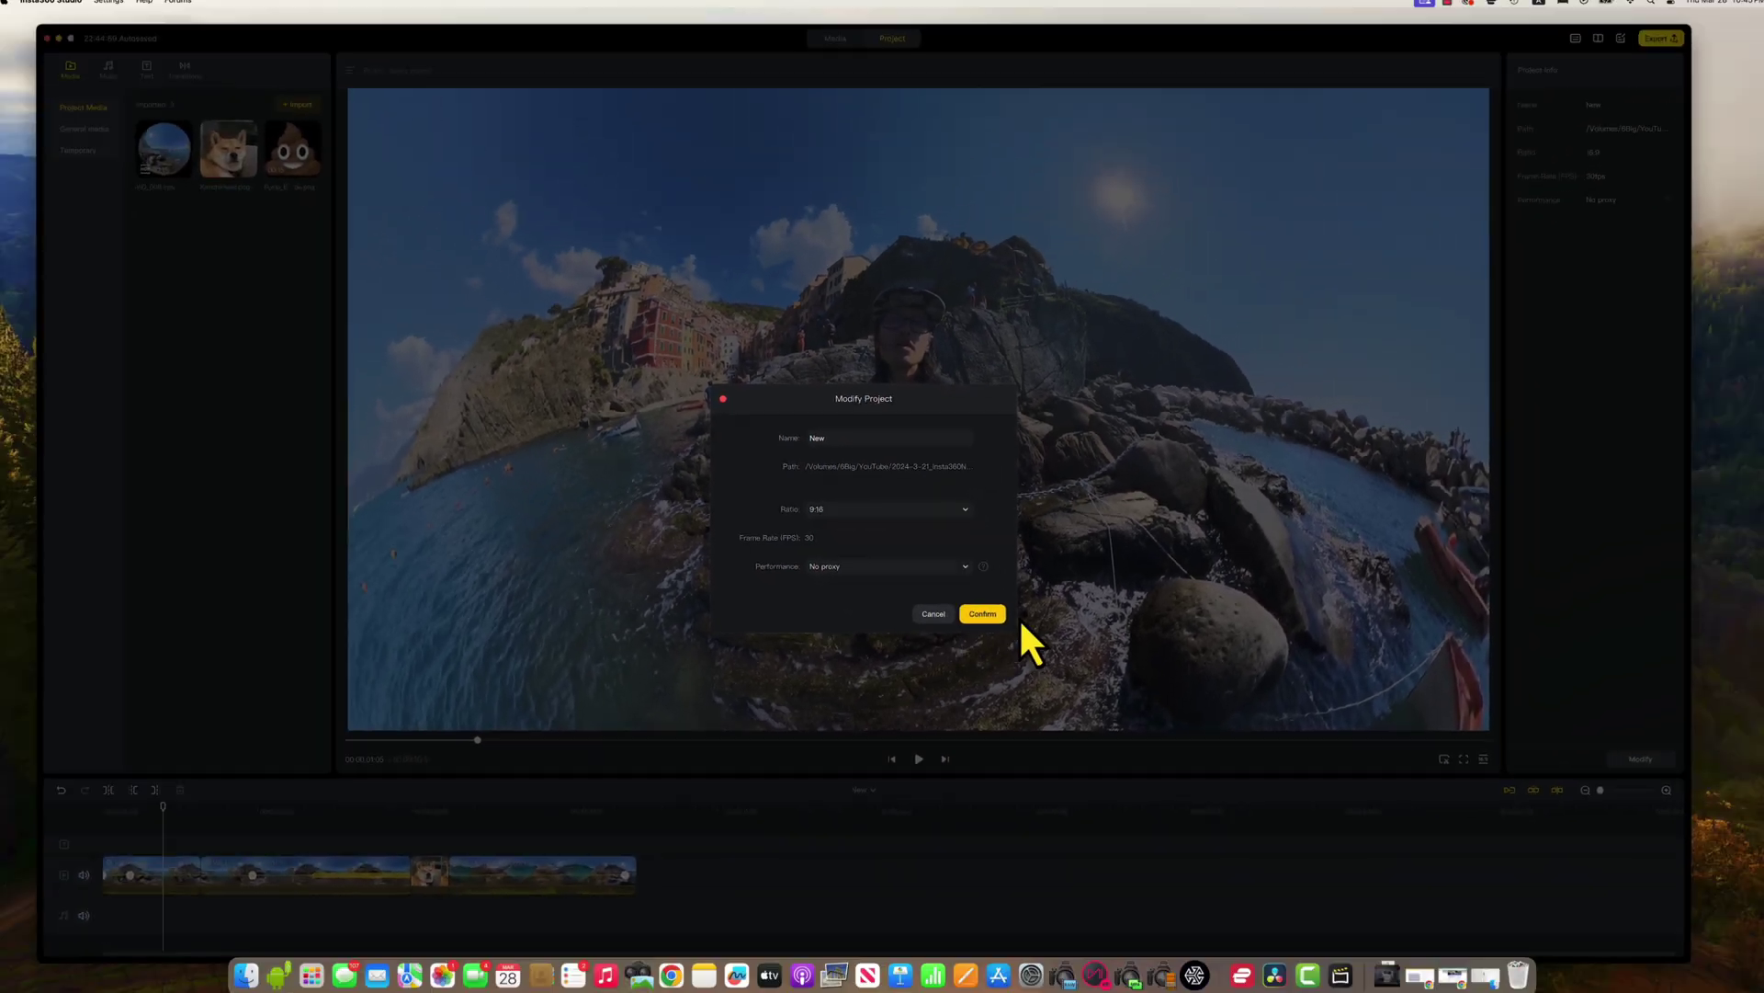
pyautogui.click(1018, 654)
pyautogui.moveTo(918, 400); pyautogui.dragTo(929, 454)
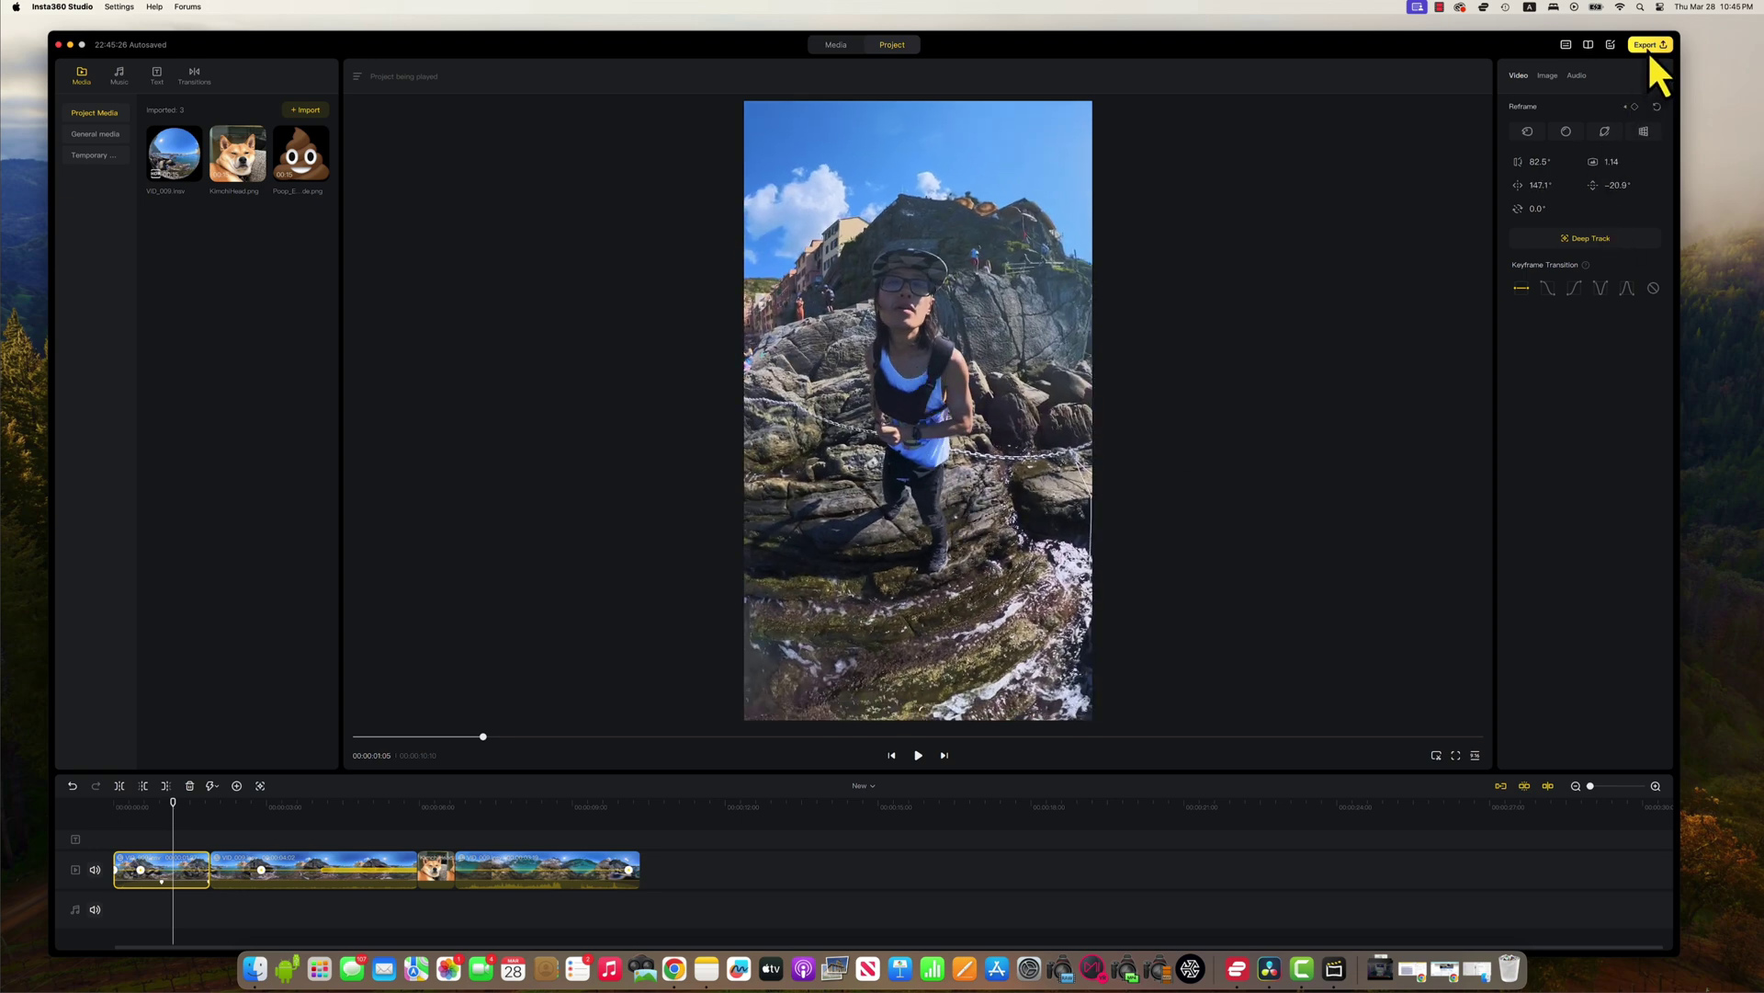
# - Bring up the project's export settings and review the encoding format options
pyautogui.click(1651, 46)
pyautogui.click(846, 577)
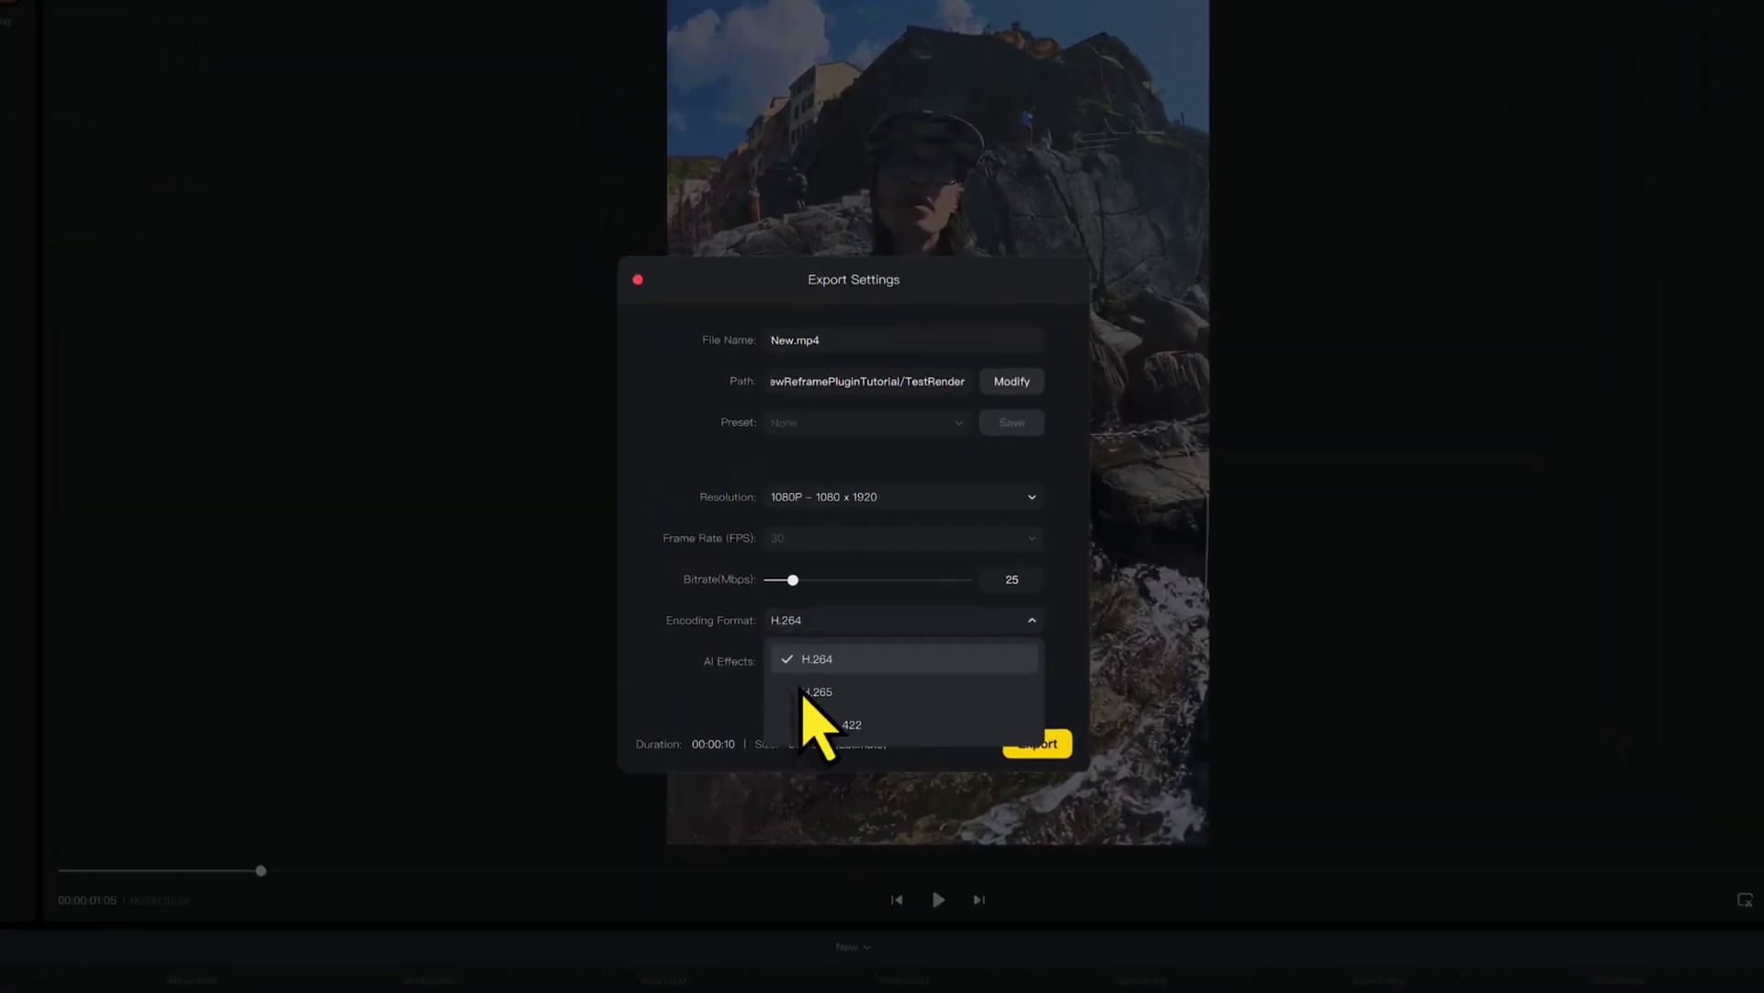
pyautogui.click(837, 612)
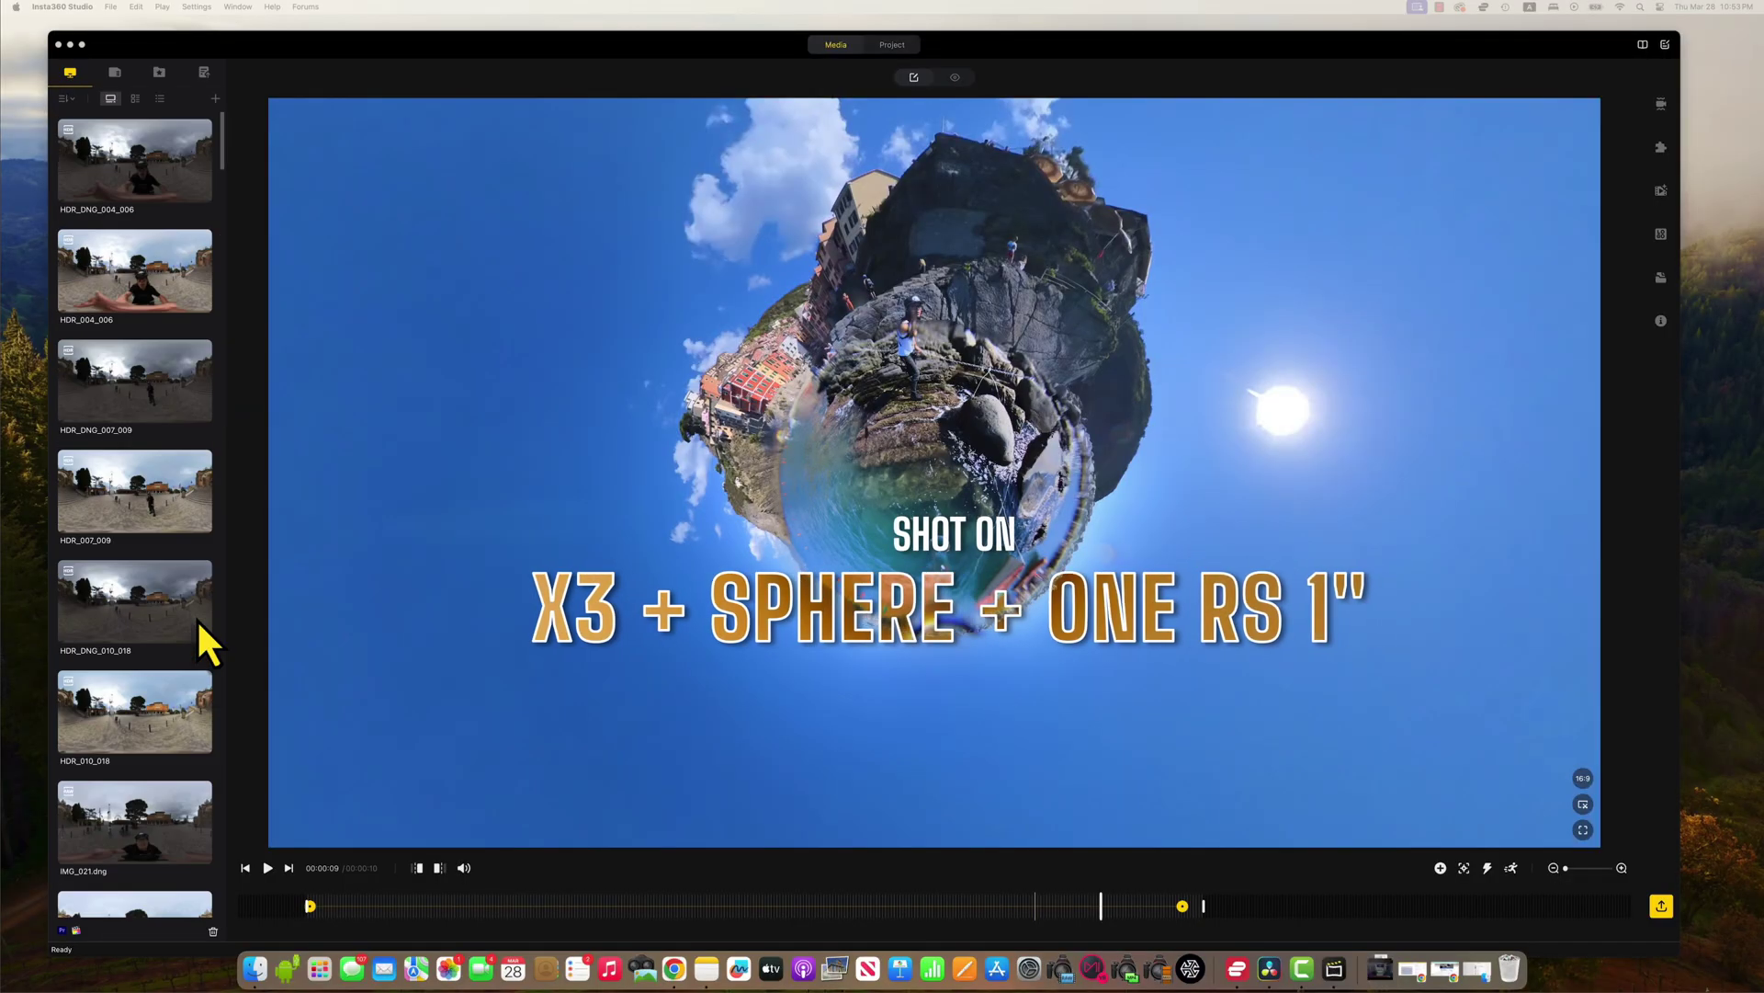
# - Create a second clip of the ship video in Clip Management and name it Bullet Time BTS
pyautogui.scroll(-15, 196, 619)
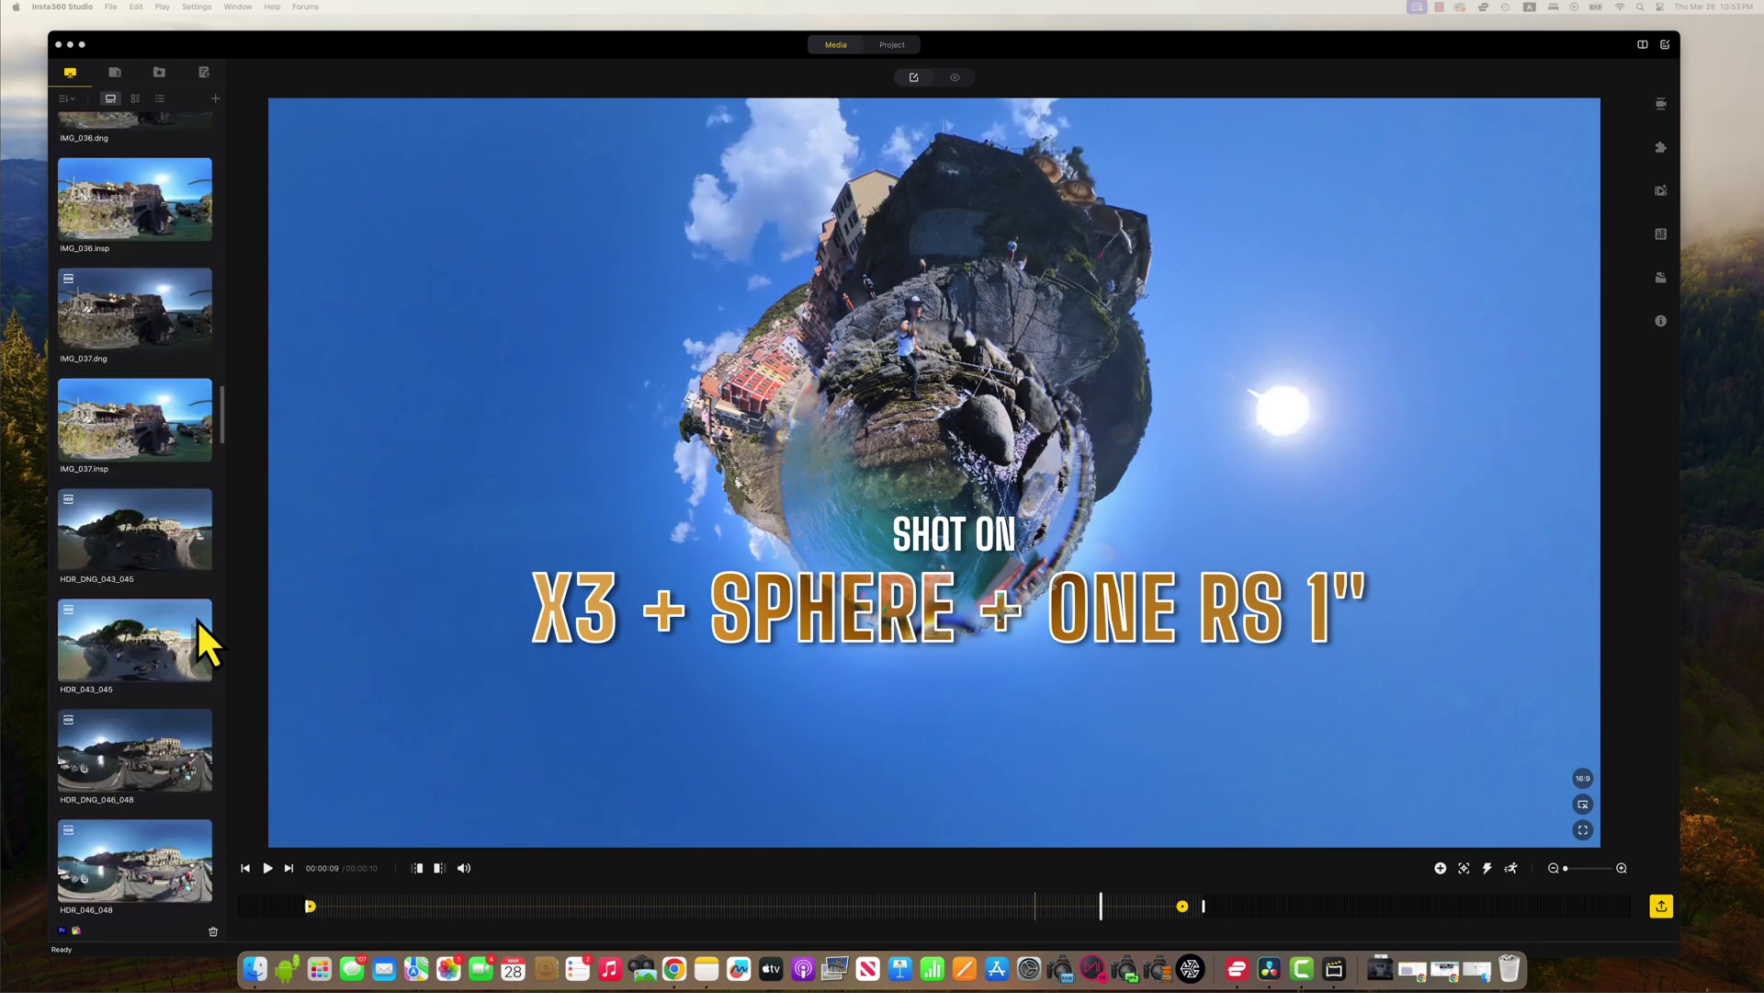
pyautogui.scroll(-5, 196, 619)
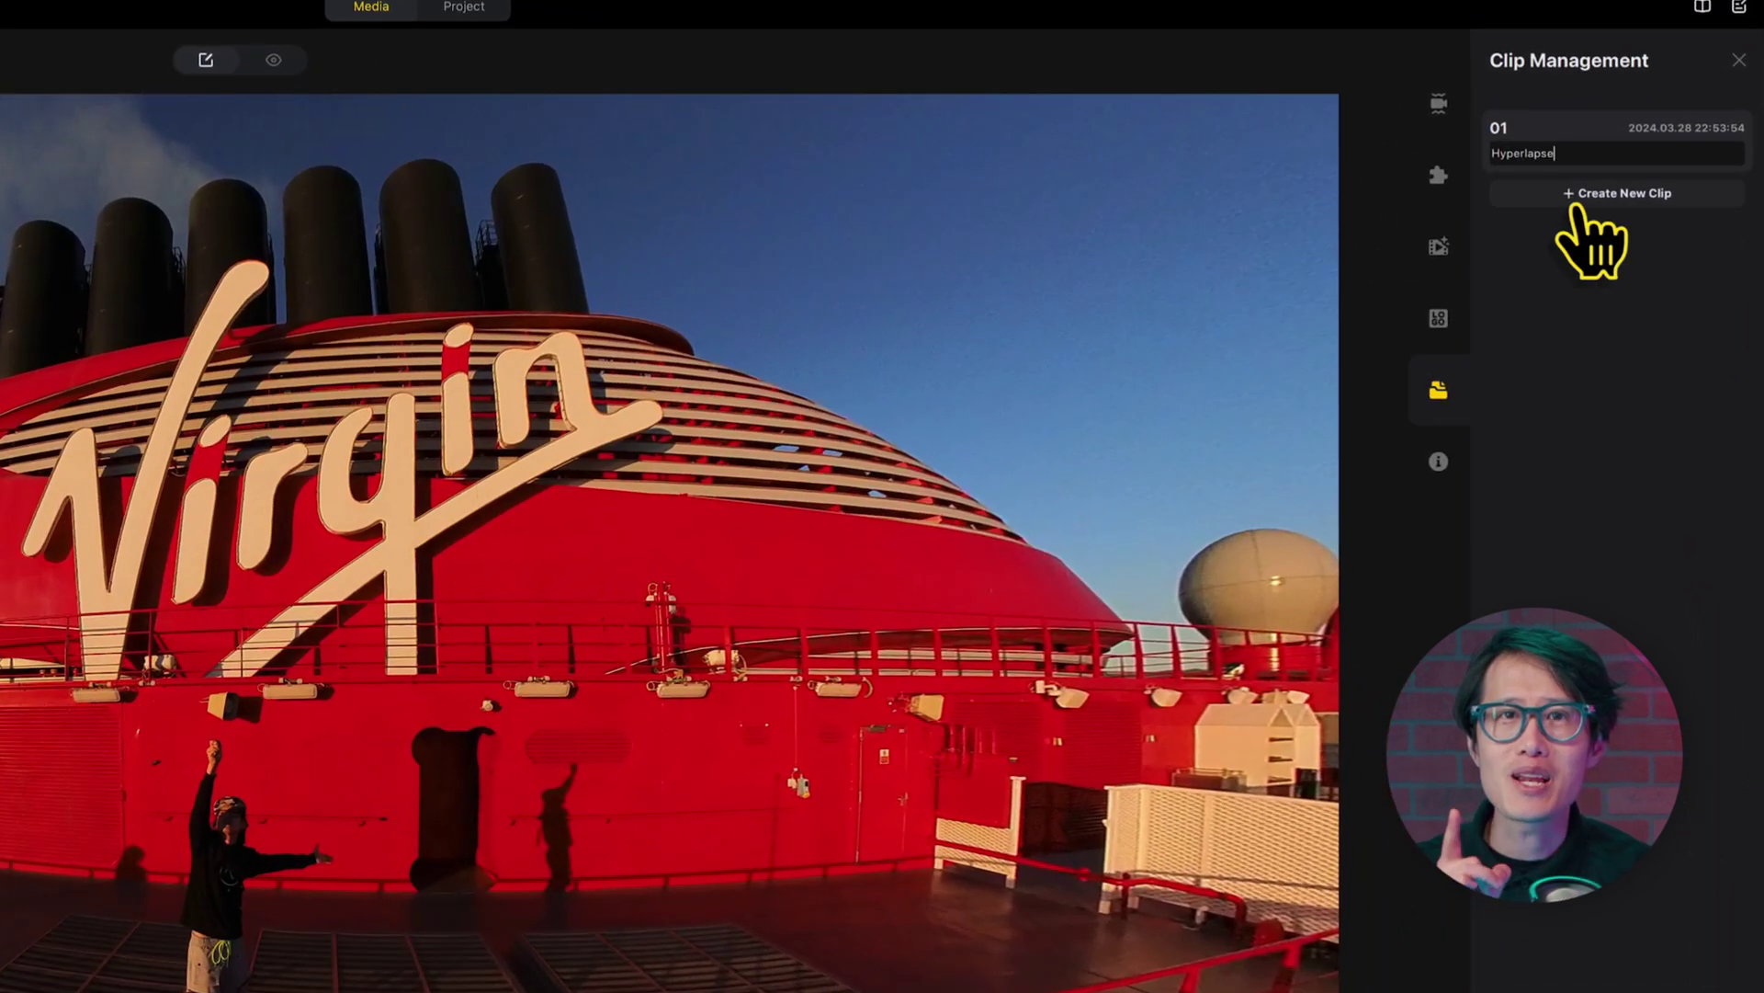
pyautogui.click(1572, 163)
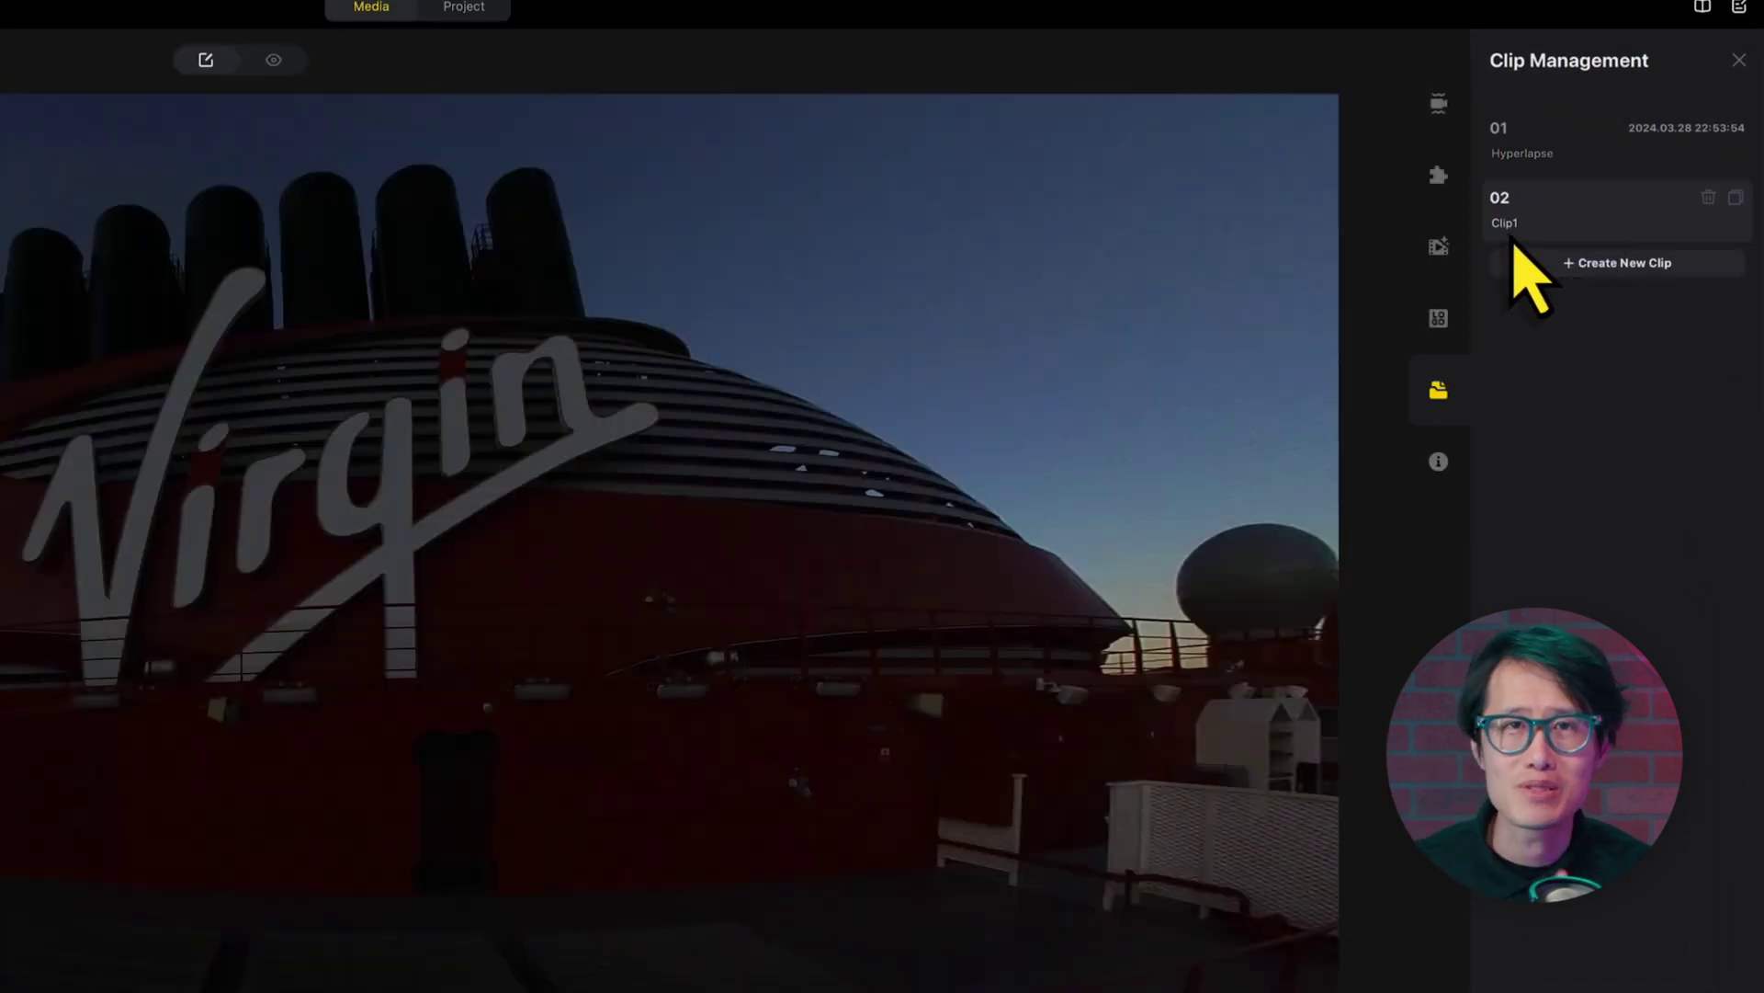
pyautogui.doubleClick(1513, 240)
pyautogui.write('Bullet Time BTS')
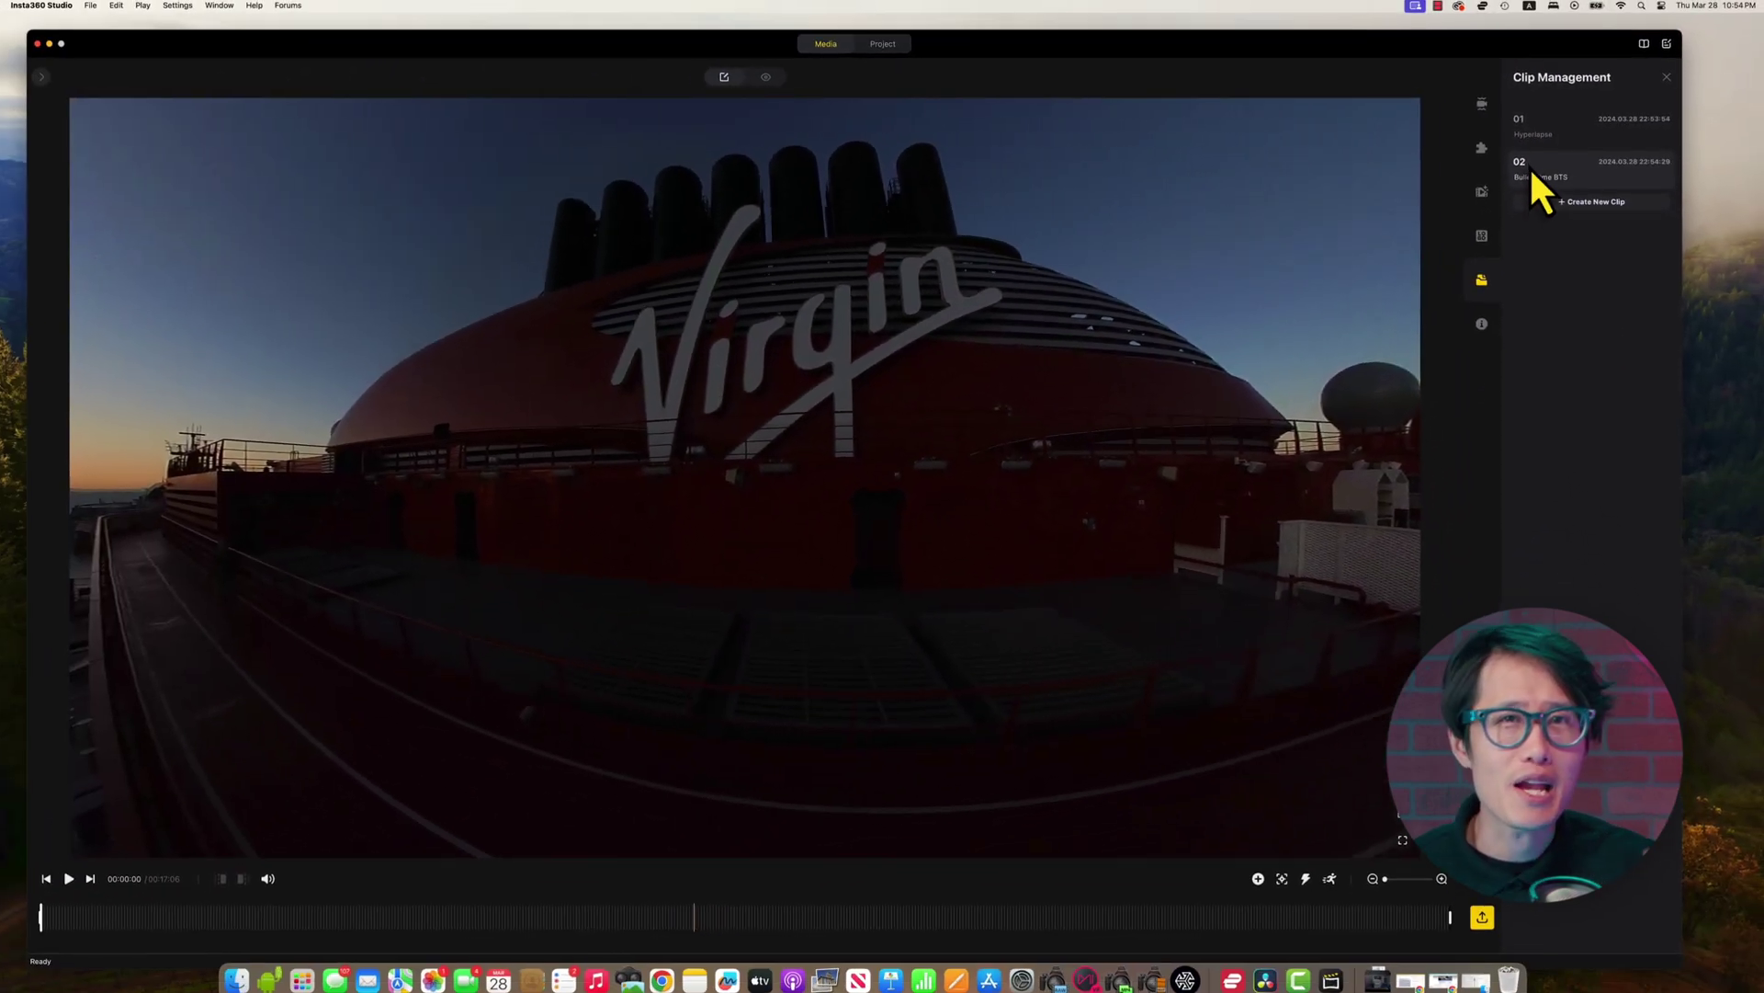
pyautogui.press('Return')
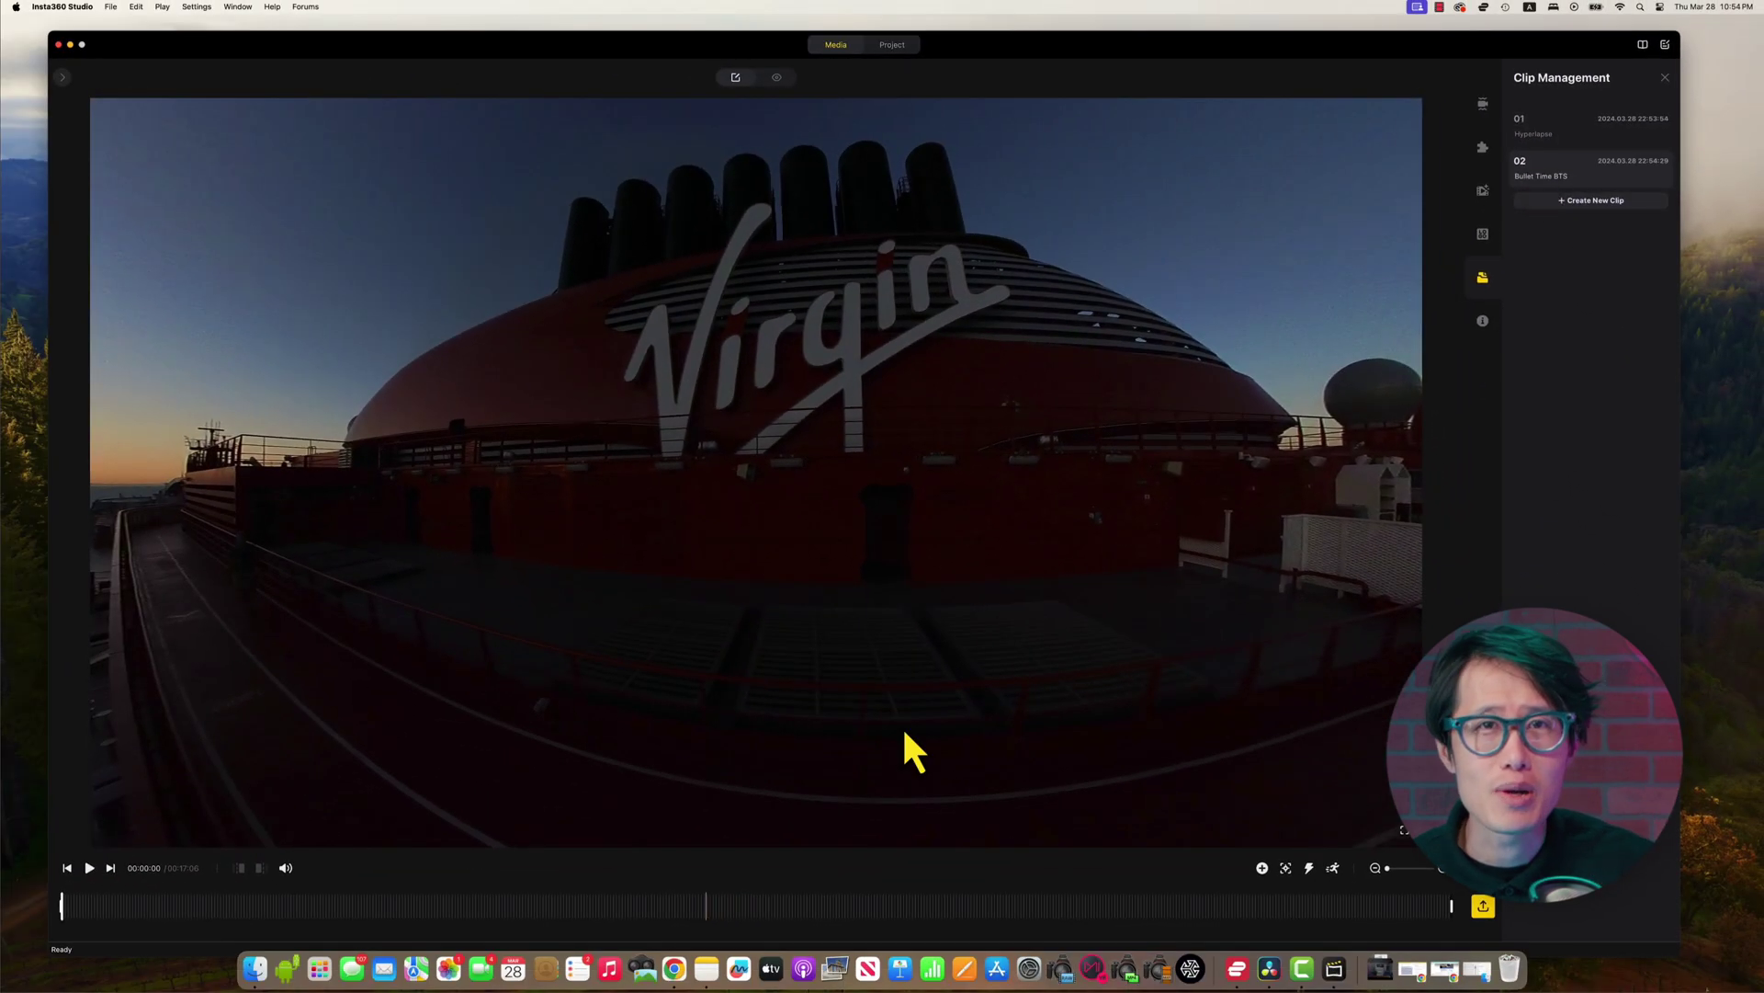
# - Load the Hyperlapse clip and preview its sped-up section on the timeline
pyautogui.click(715, 910)
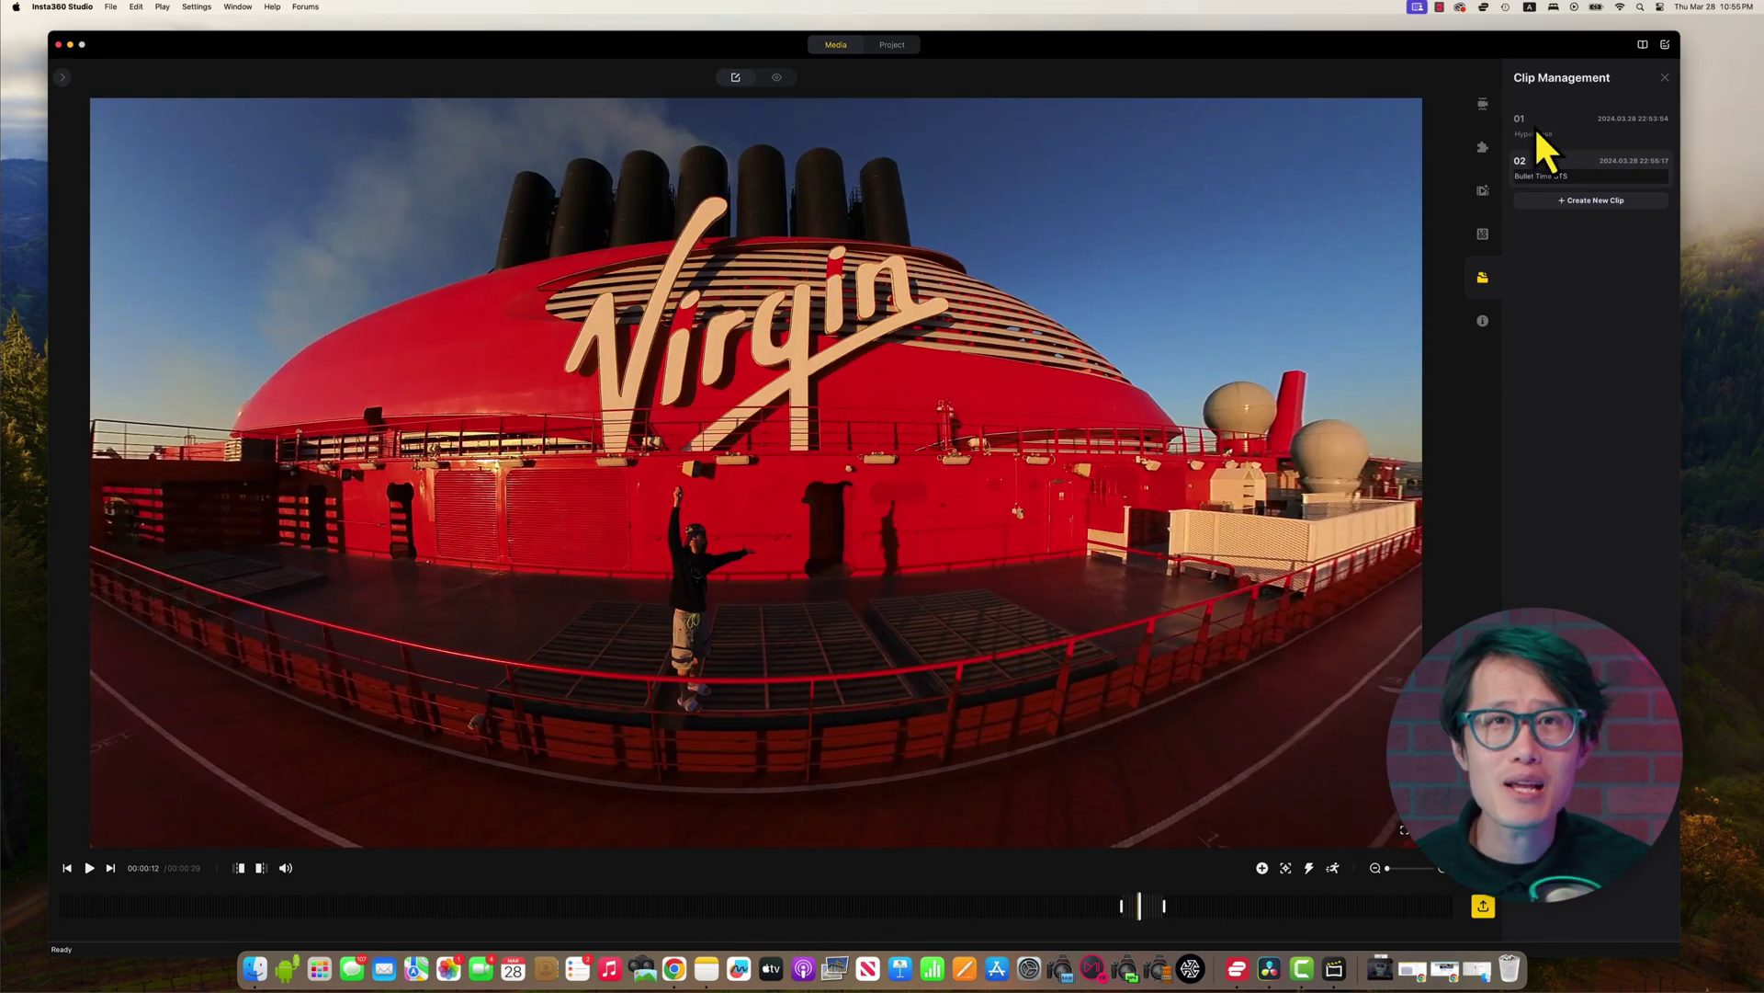
pyautogui.click(1521, 128)
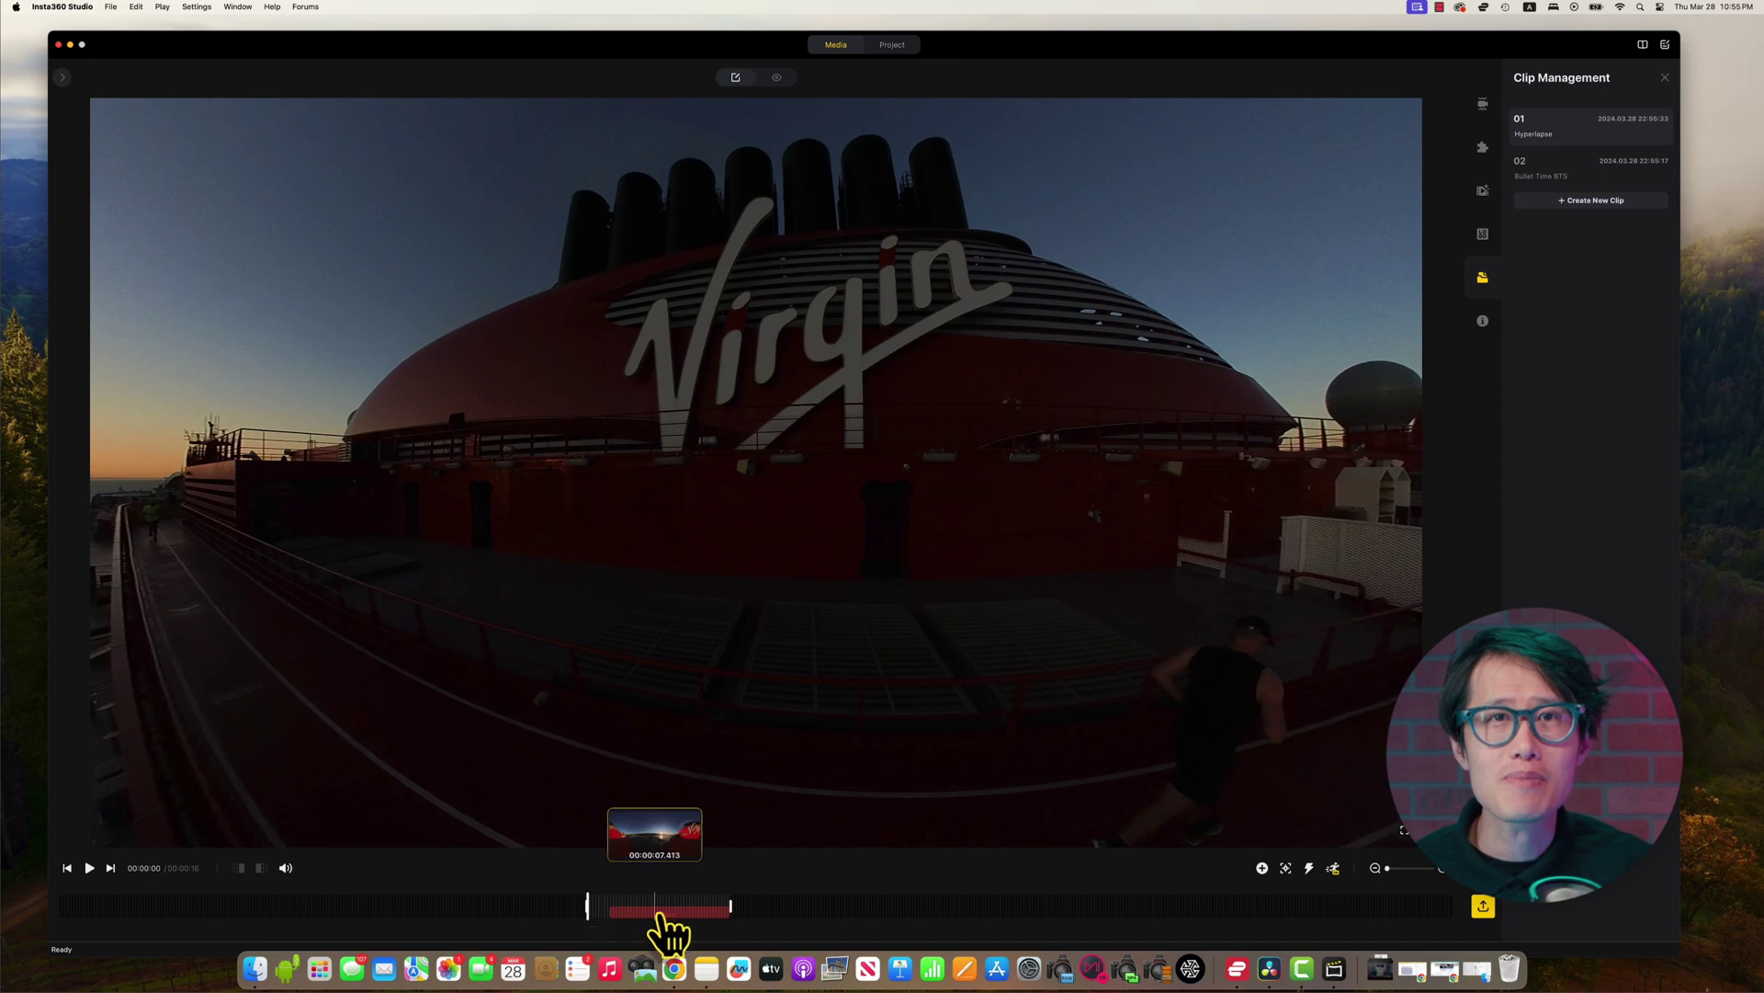
pyautogui.click(660, 912)
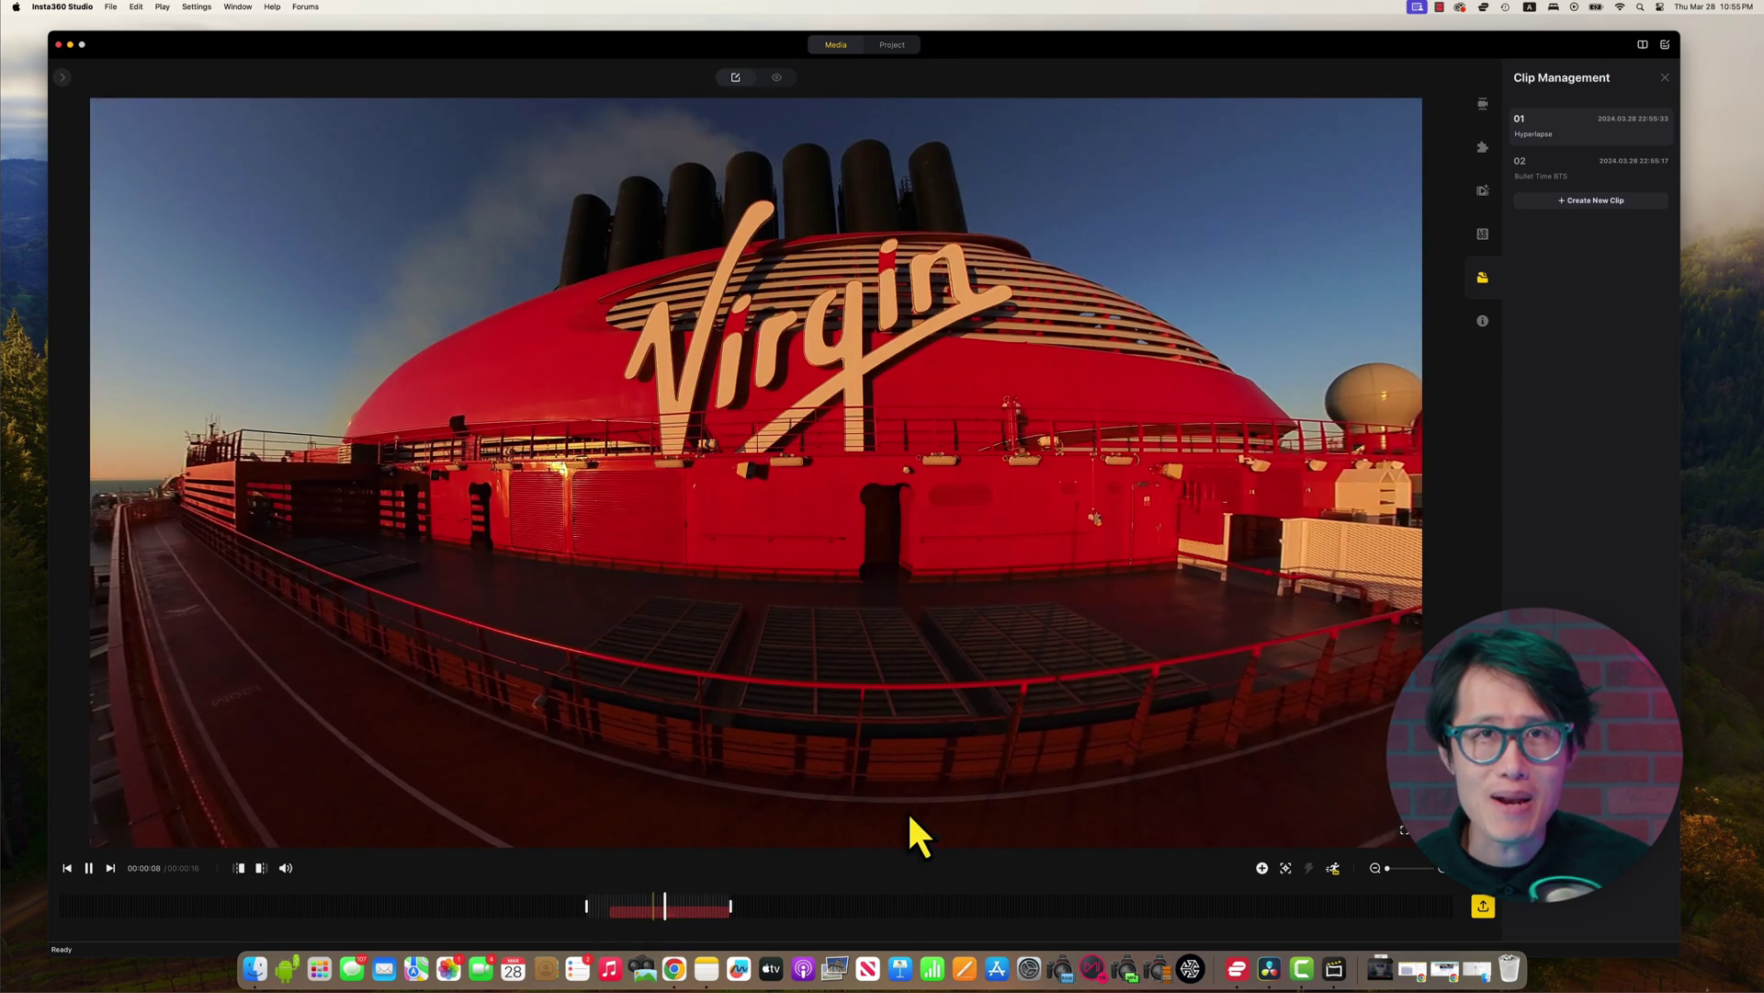
pyautogui.press('space')
# - Switch to the project editor and place the Hyperlapse clip of VID_002.insv on the empty timeline
pyautogui.click(63, 77)
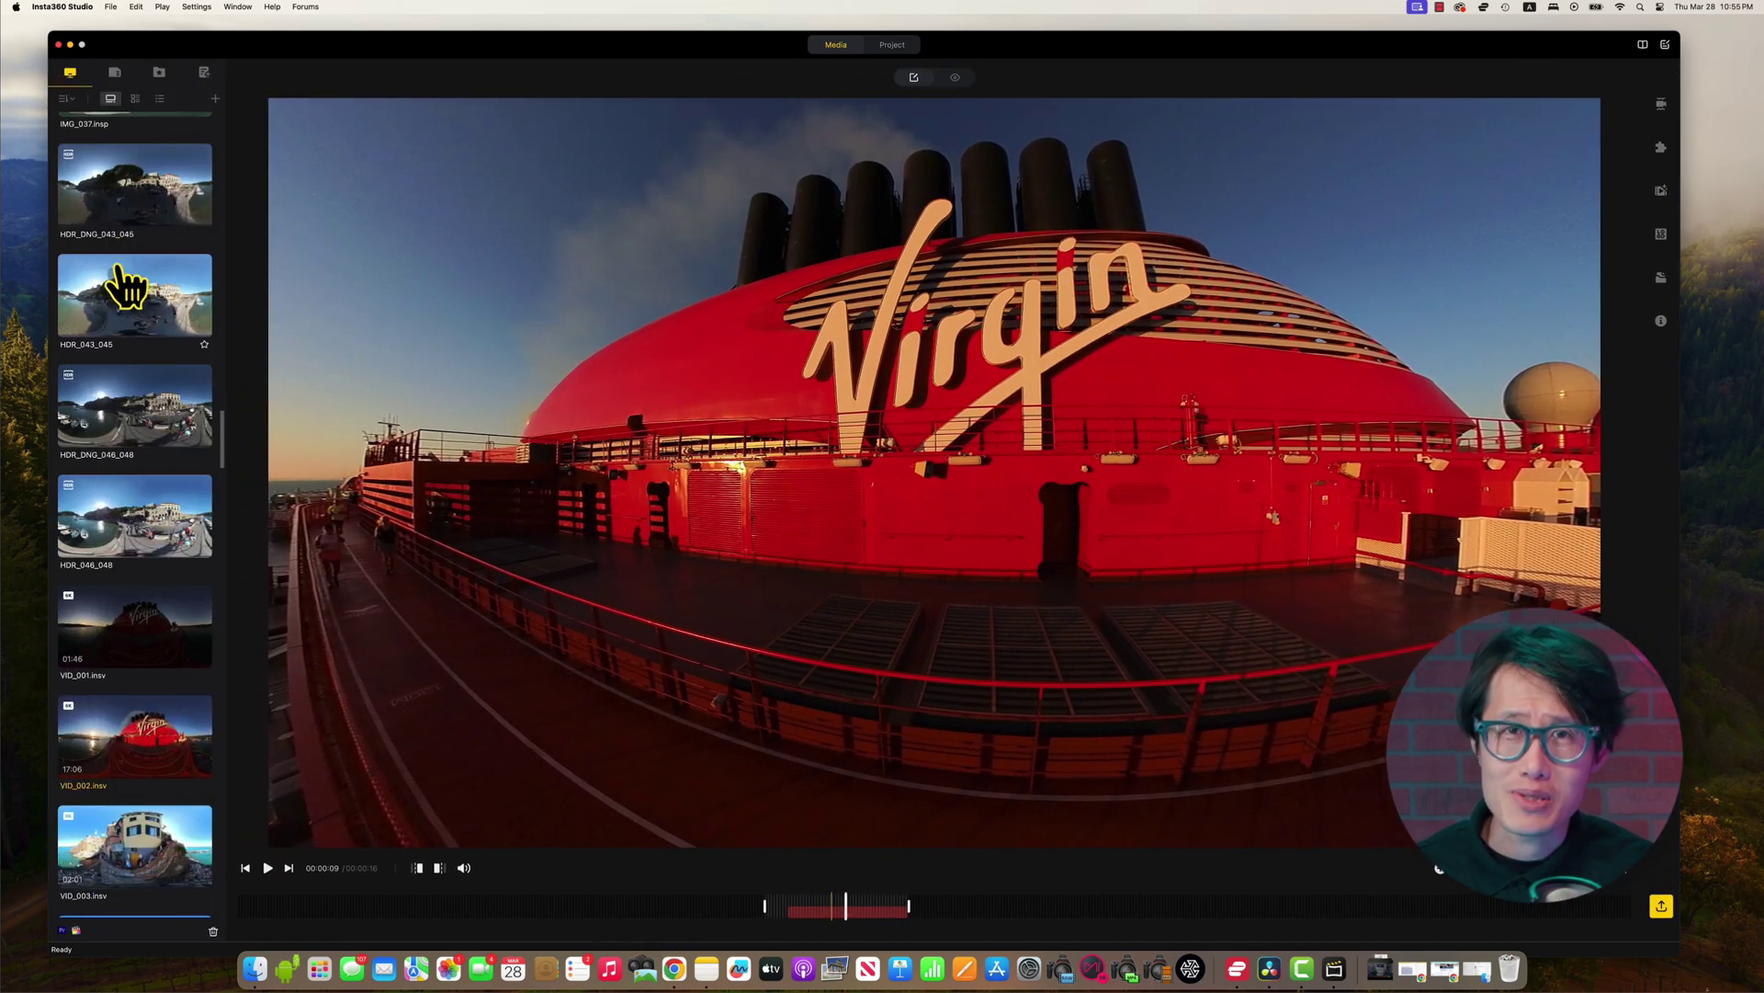
pyautogui.click(893, 46)
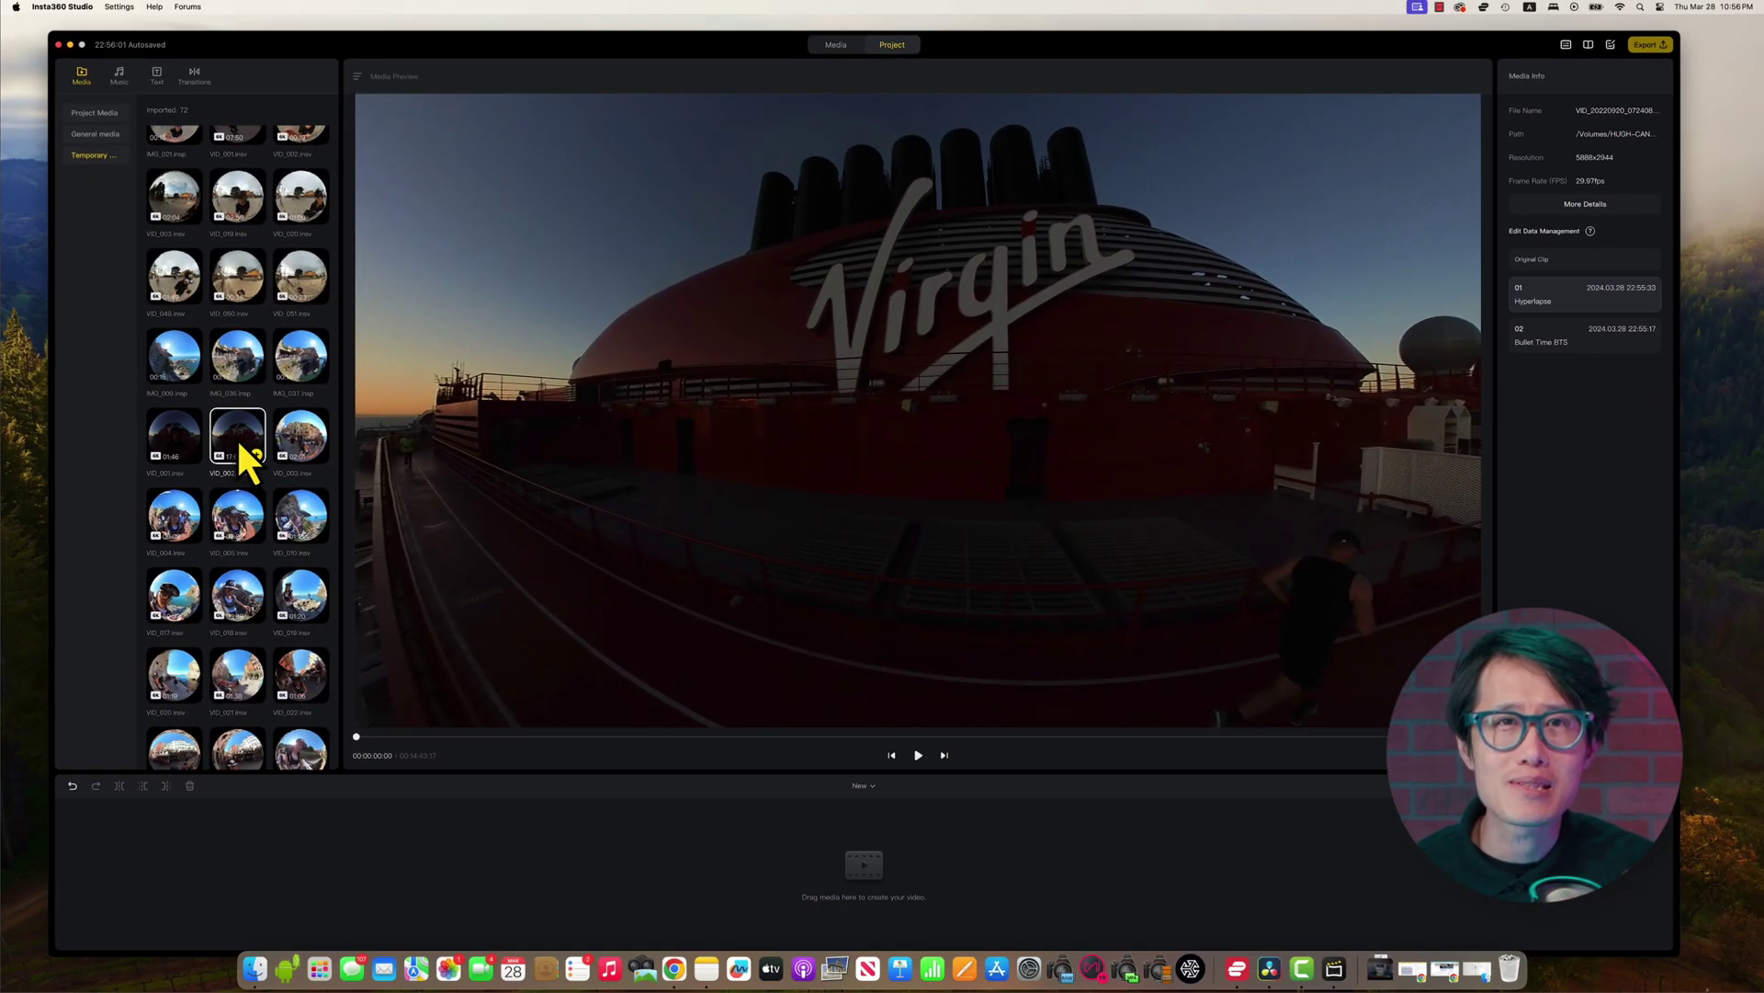
pyautogui.moveTo(165, 453); pyautogui.dragTo(248, 929)
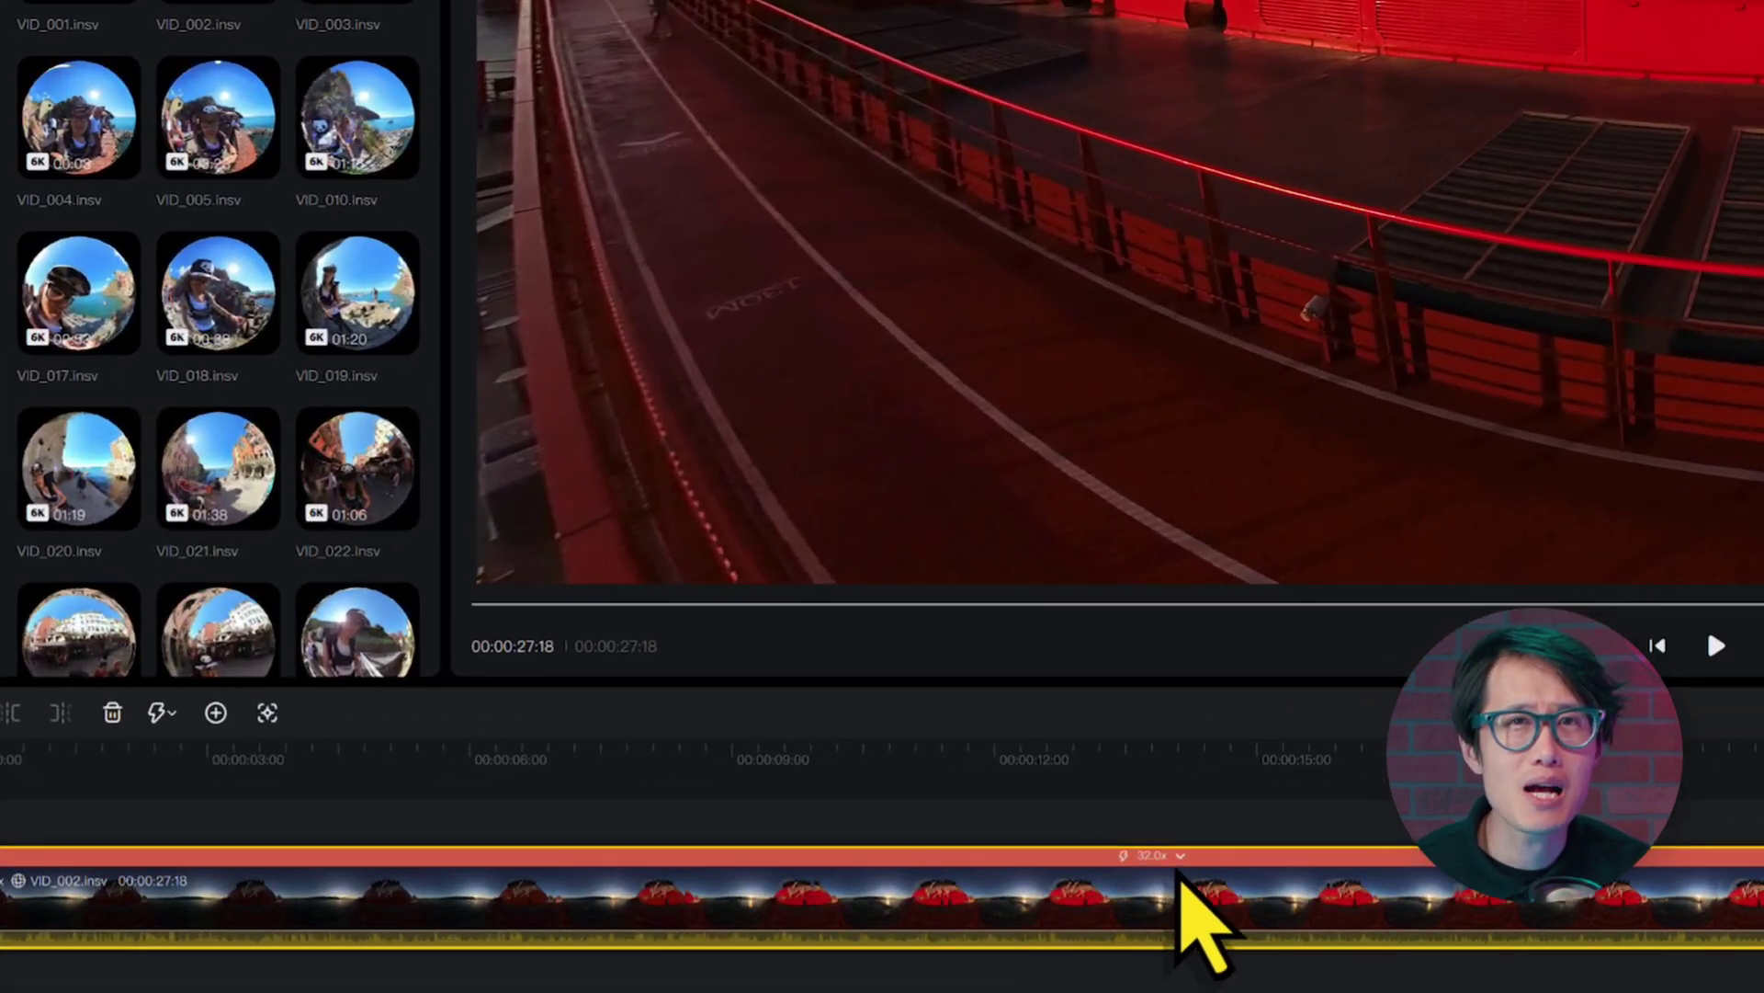
# - Set the speed of the VID_002.insv clip on the timeline to 64.0x
pyautogui.click(702, 851)
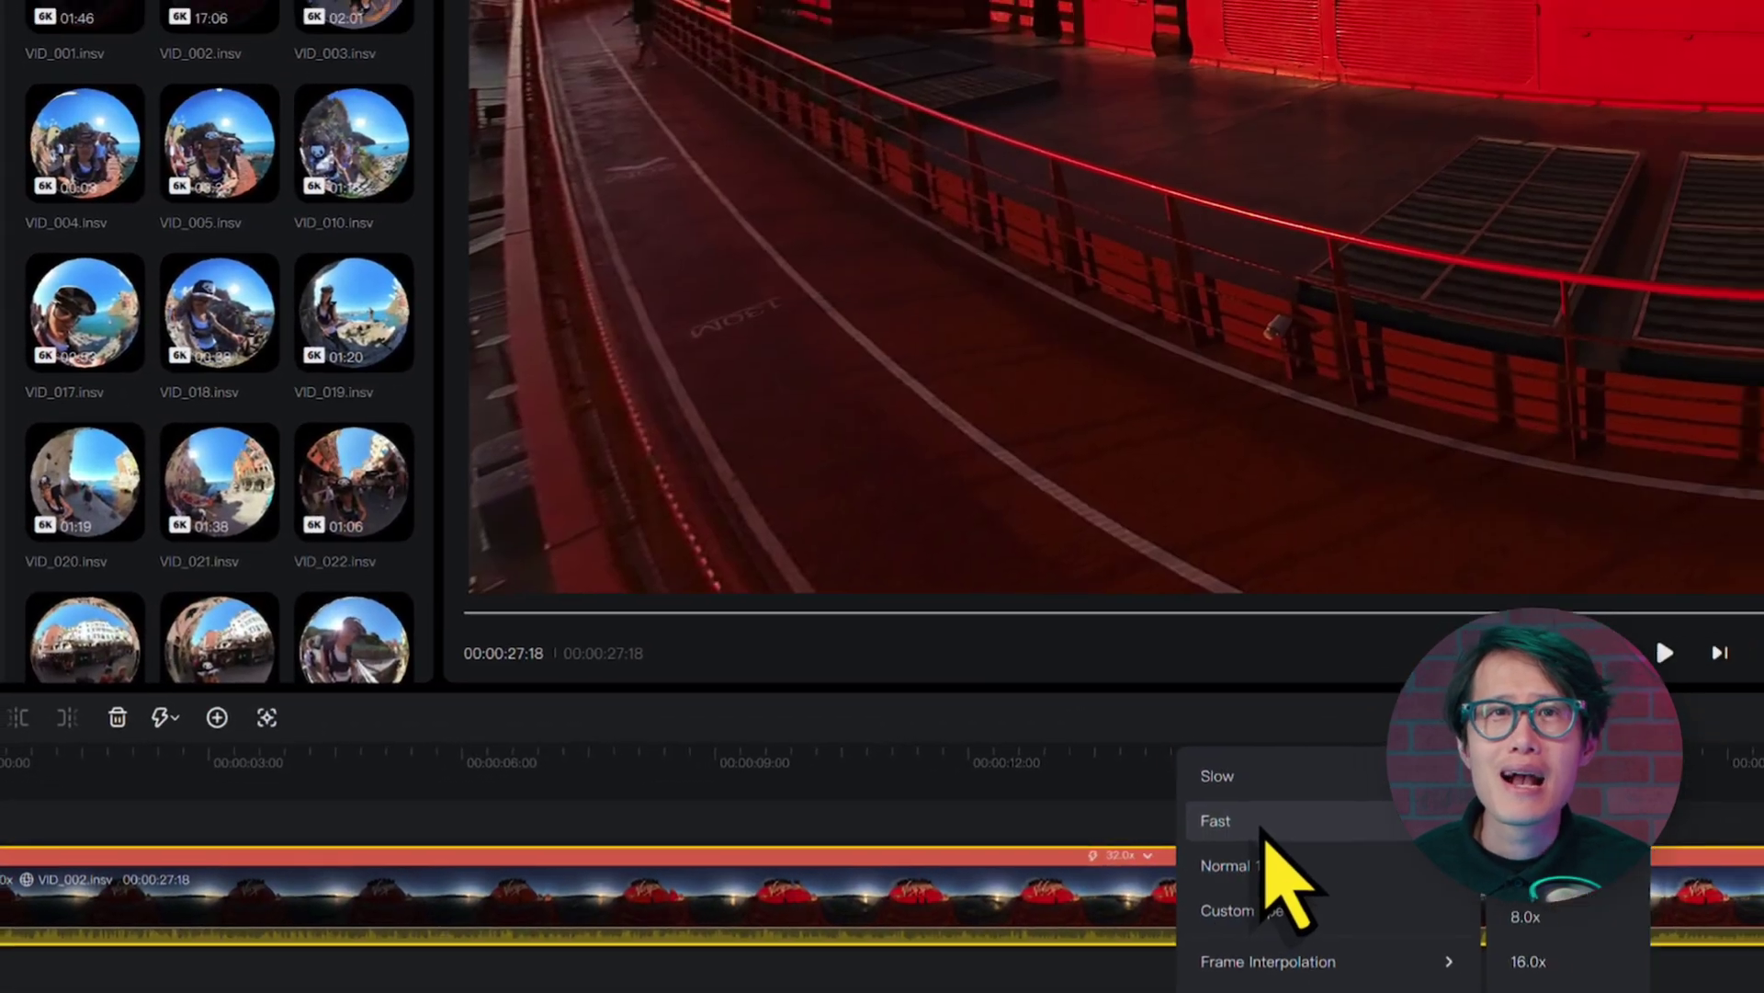
pyautogui.moveTo(1263, 819)
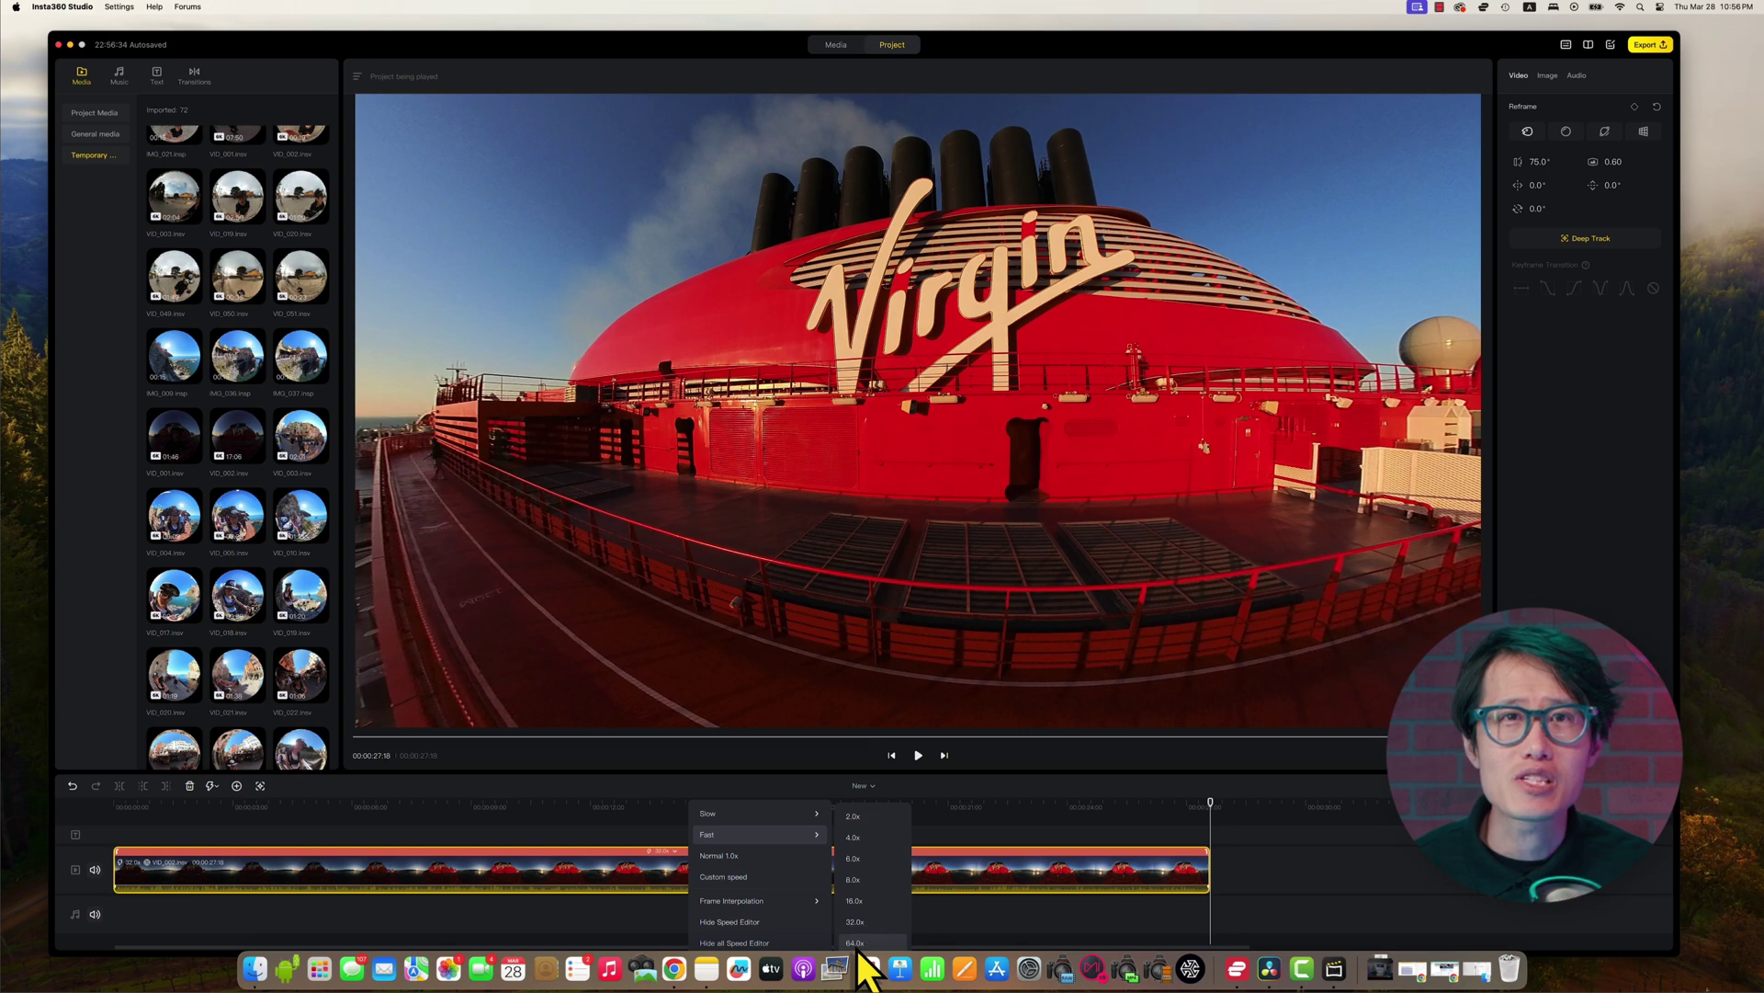
pyautogui.click(855, 942)
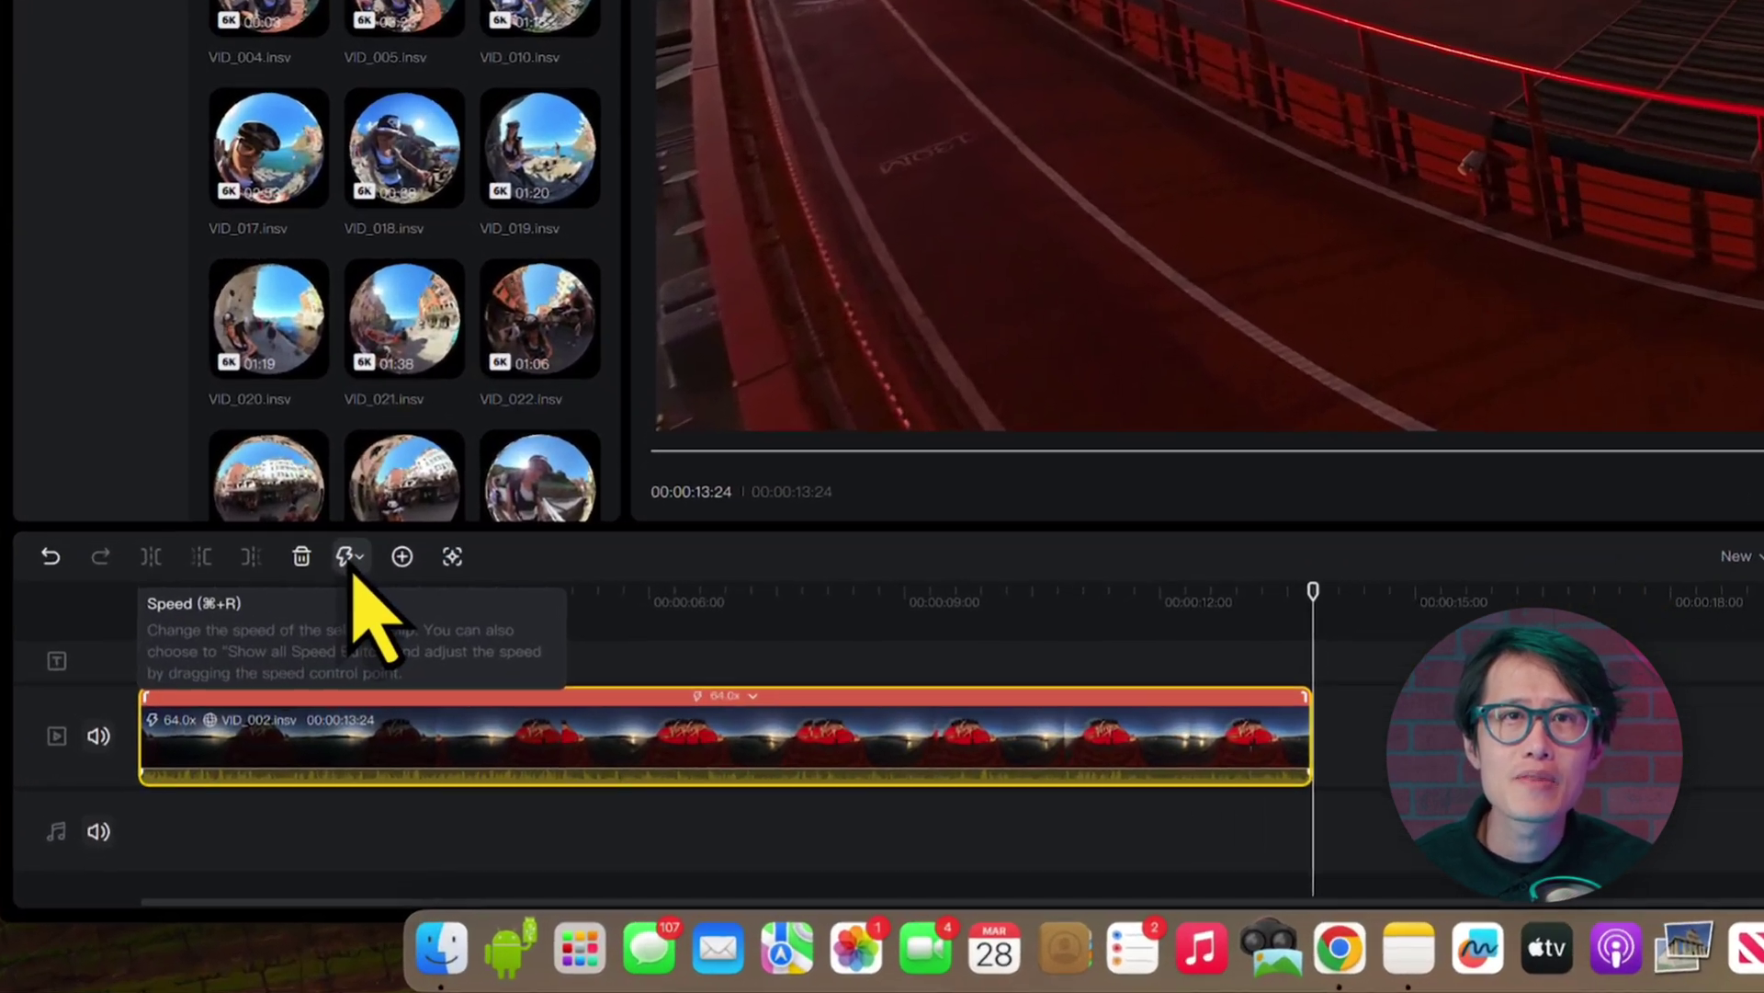
# - Hide the speed editor of the VID_002.insv clip and show it again
pyautogui.click(256, 720)
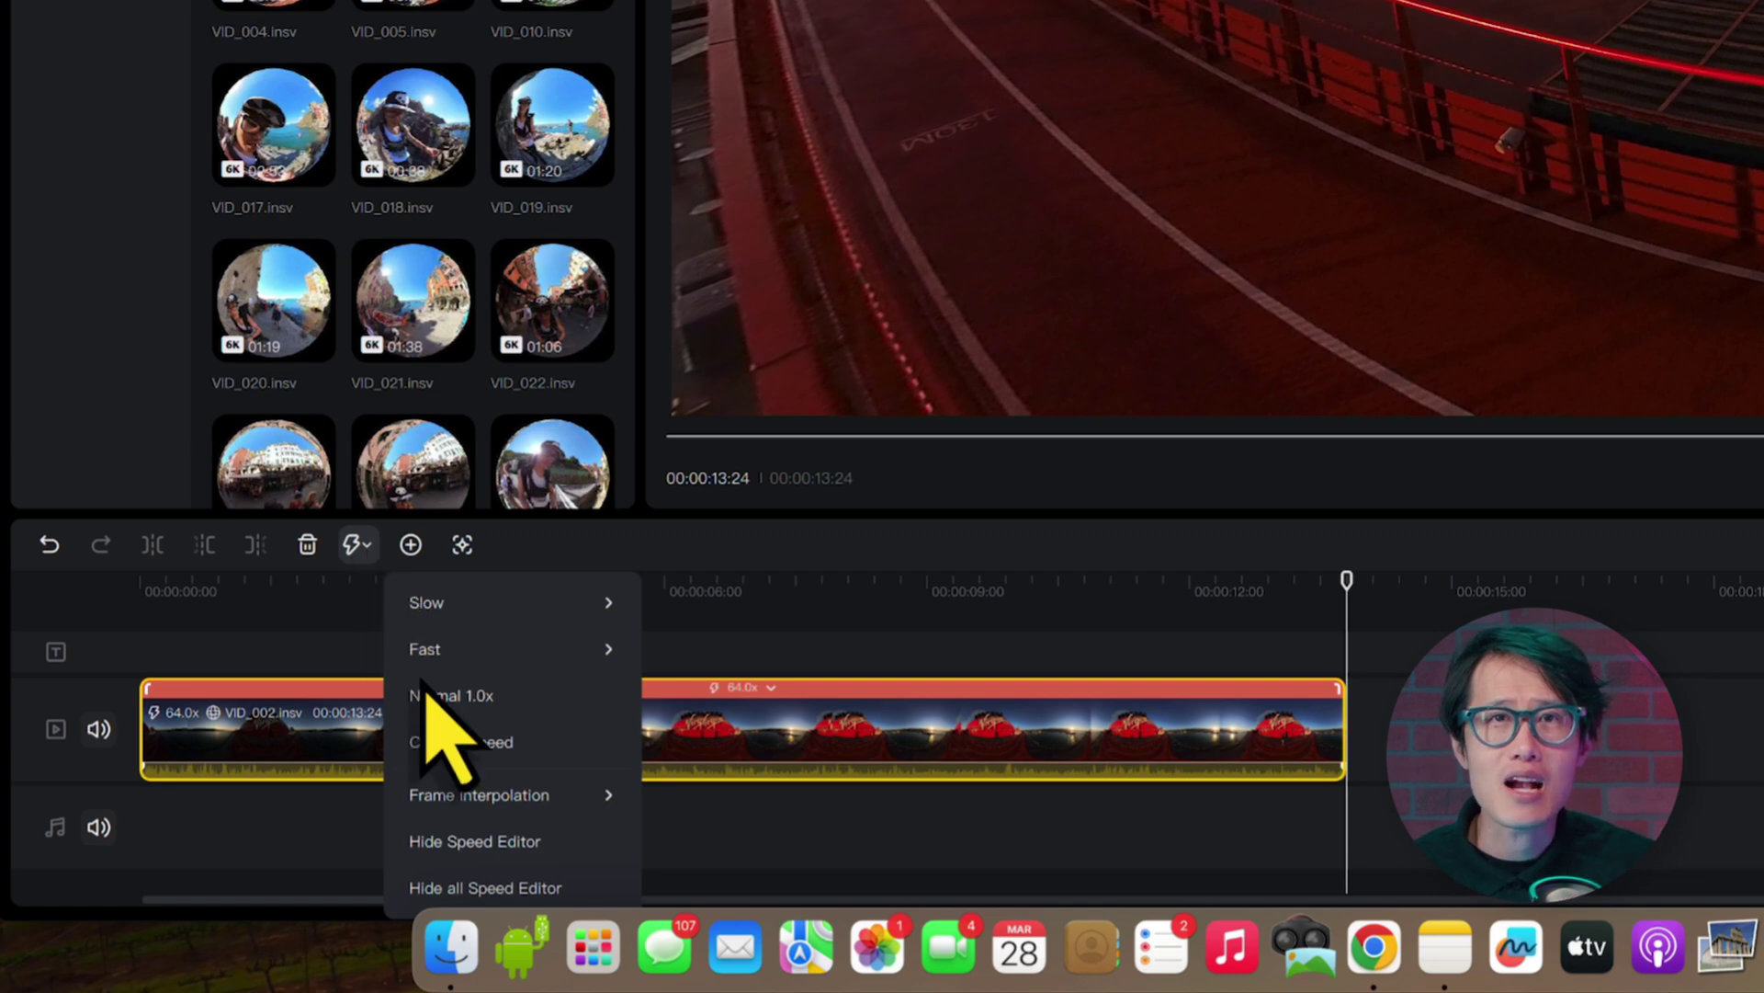
pyautogui.click(455, 844)
pyautogui.click(366, 549)
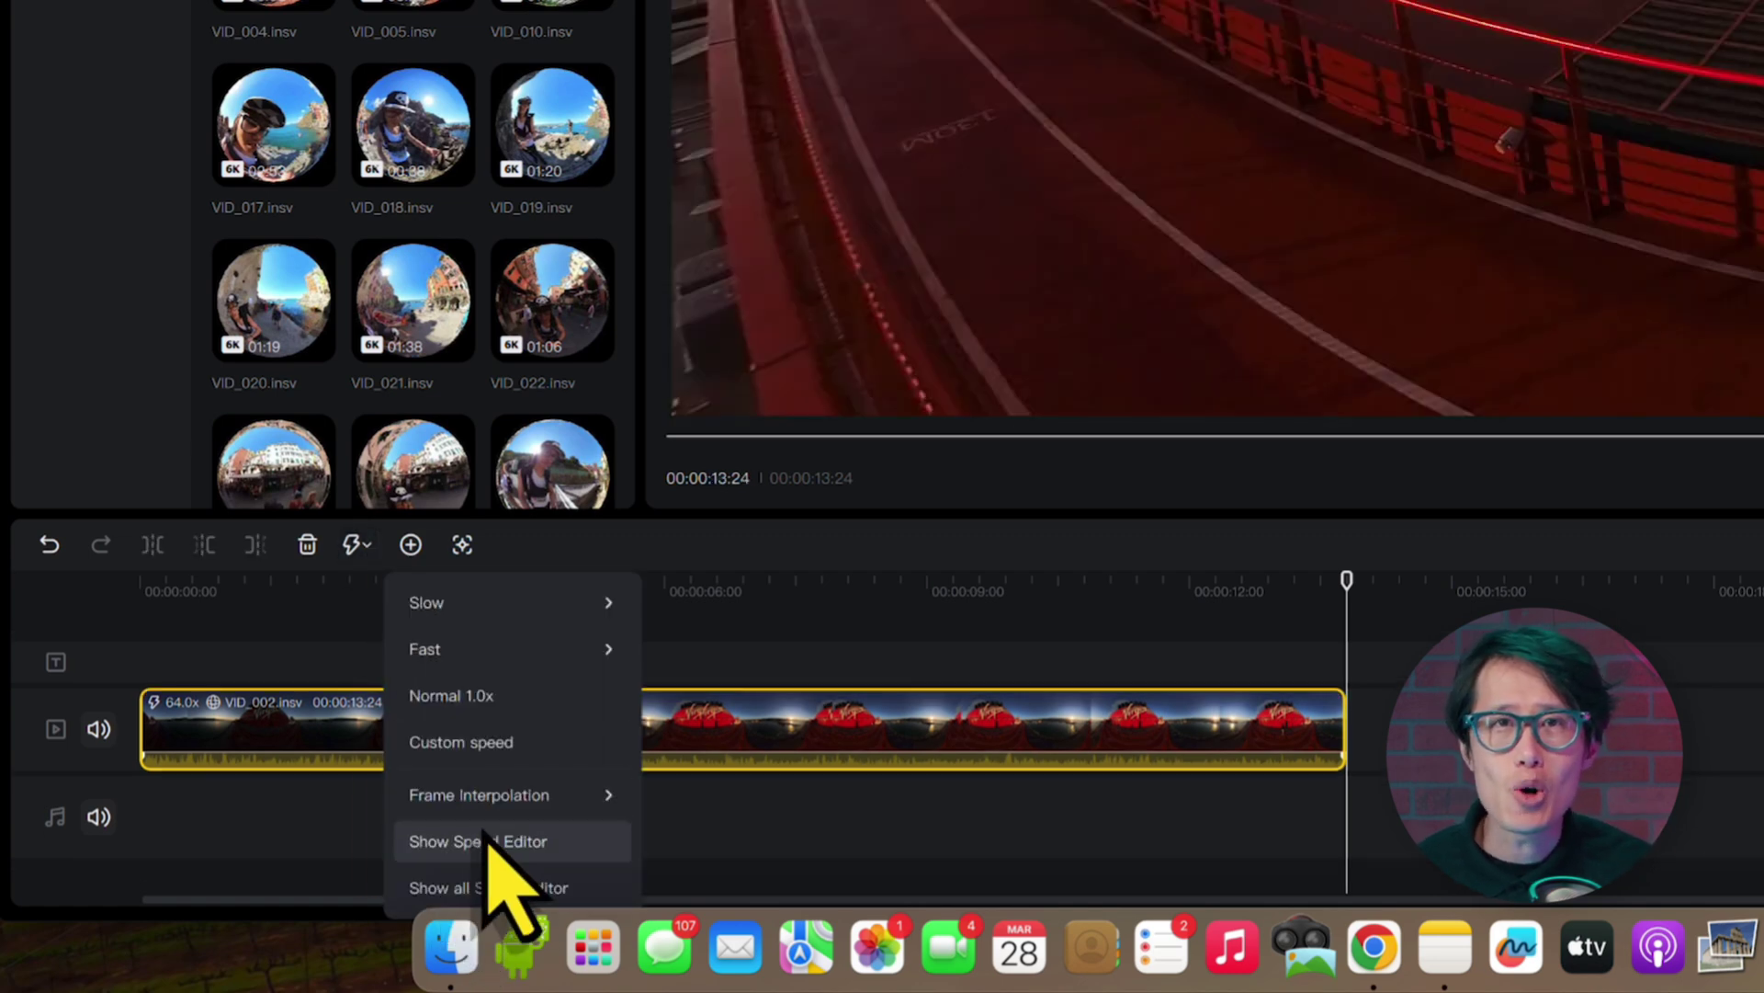
pyautogui.click(477, 841)
# - Move the playhead to 00:00:07:00 and apply a custom speed of 64.000 with duration 00:00:13:24 to the clip
pyautogui.click(752, 586)
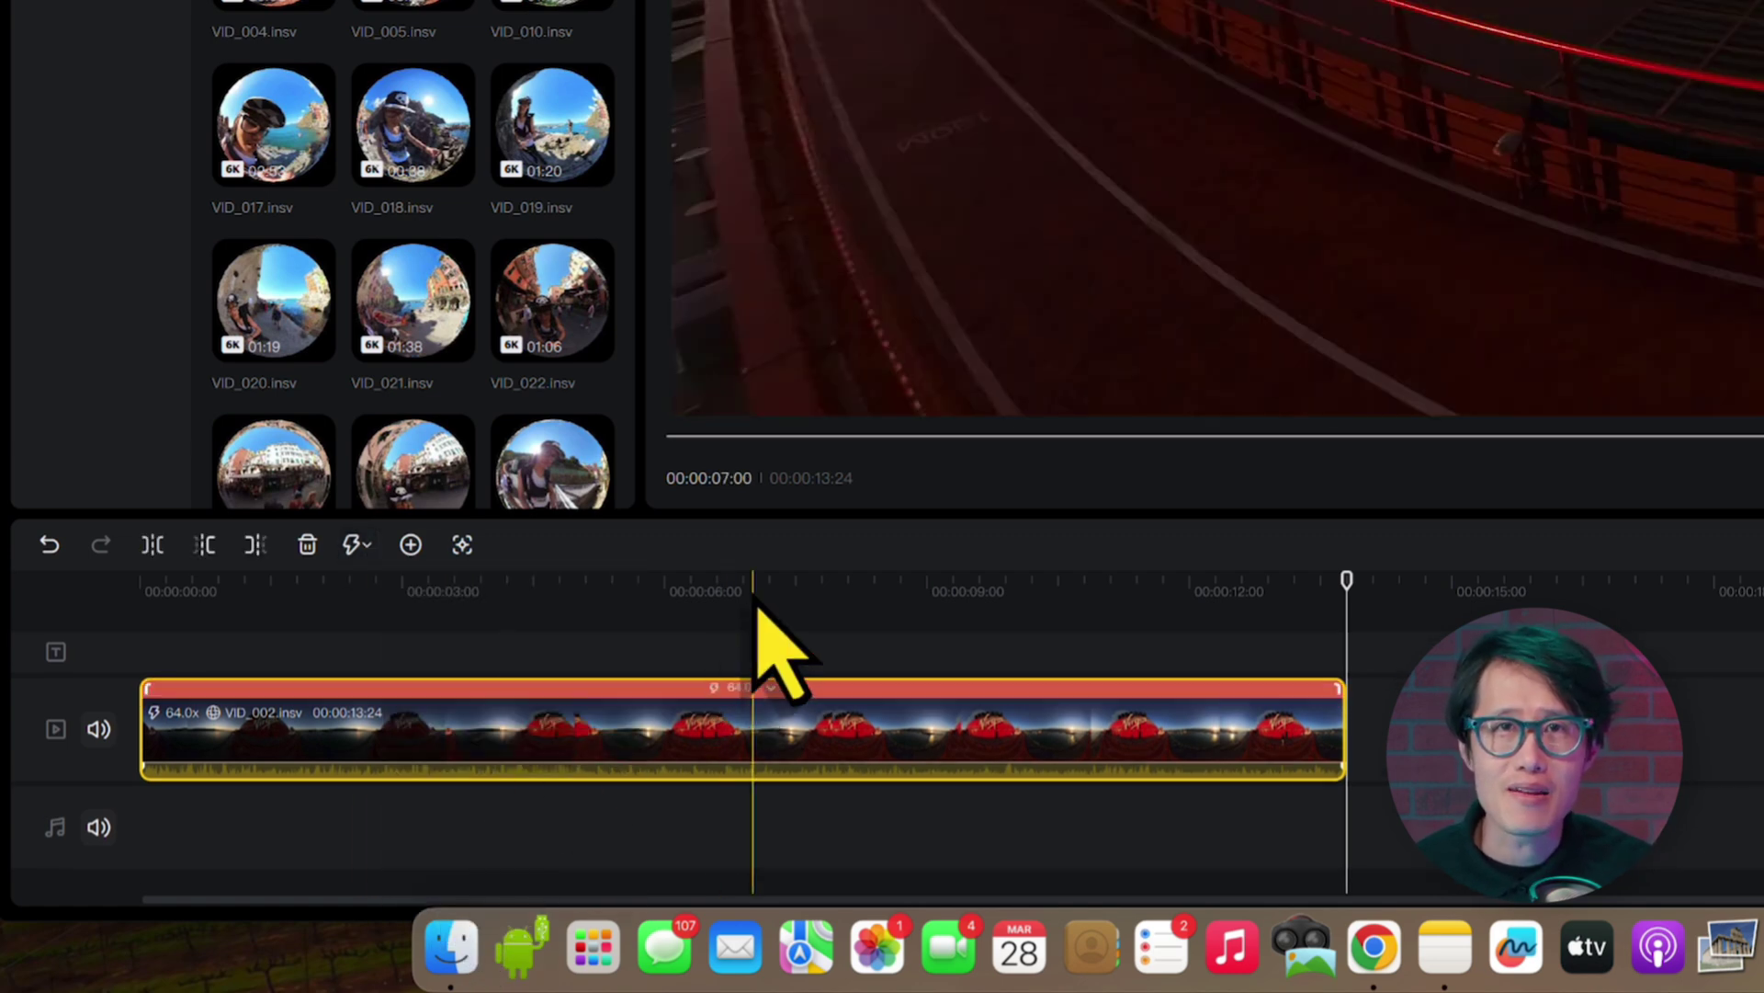
pyautogui.click(355, 545)
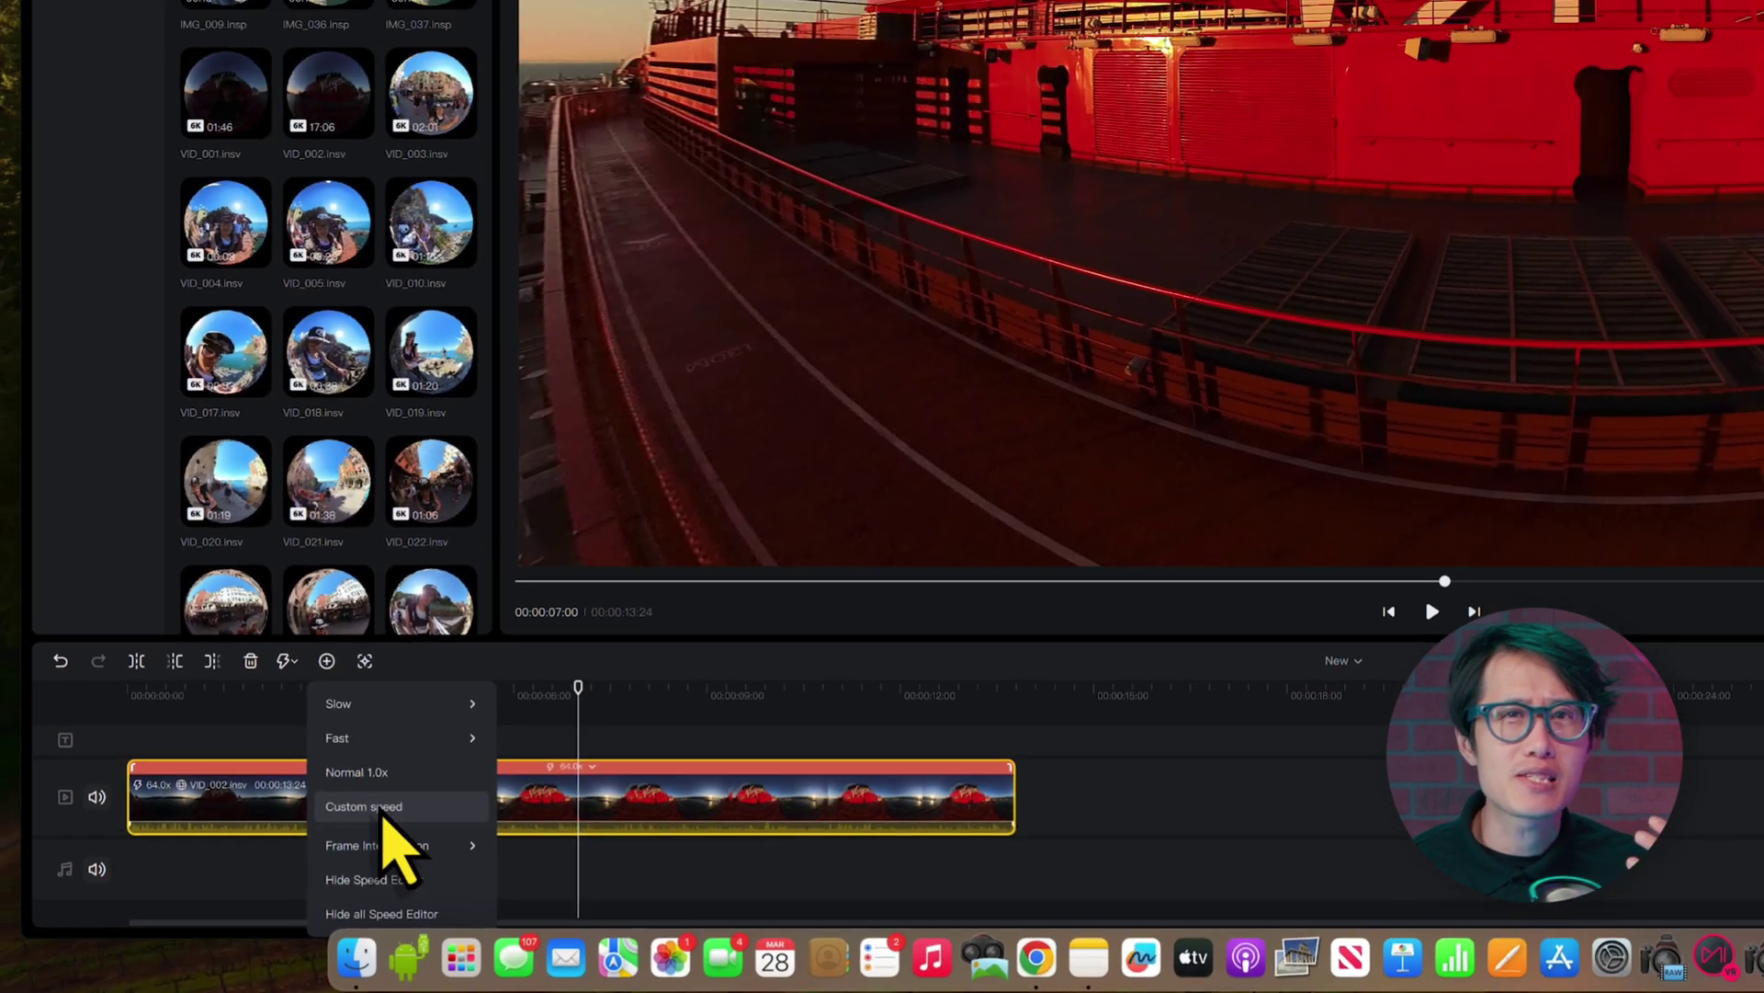
pyautogui.click(376, 807)
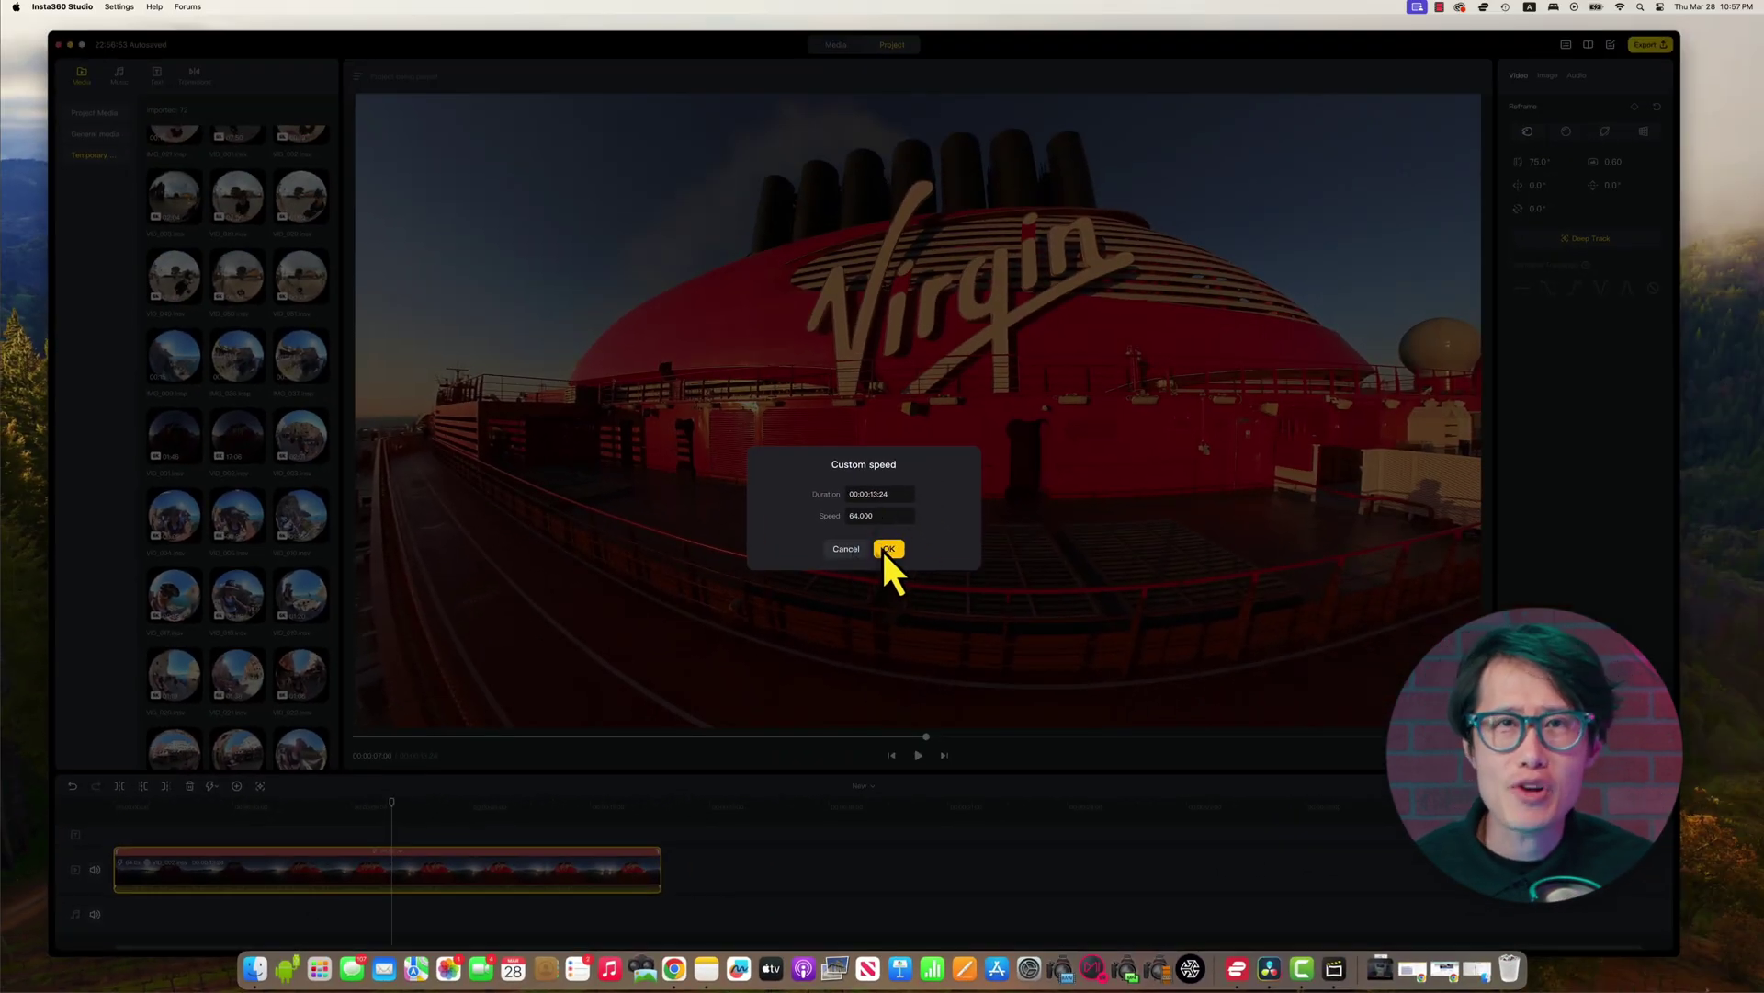
pyautogui.click(887, 548)
# - Examine the frame interpolation options for the sped-up clip
pyautogui.click(212, 786)
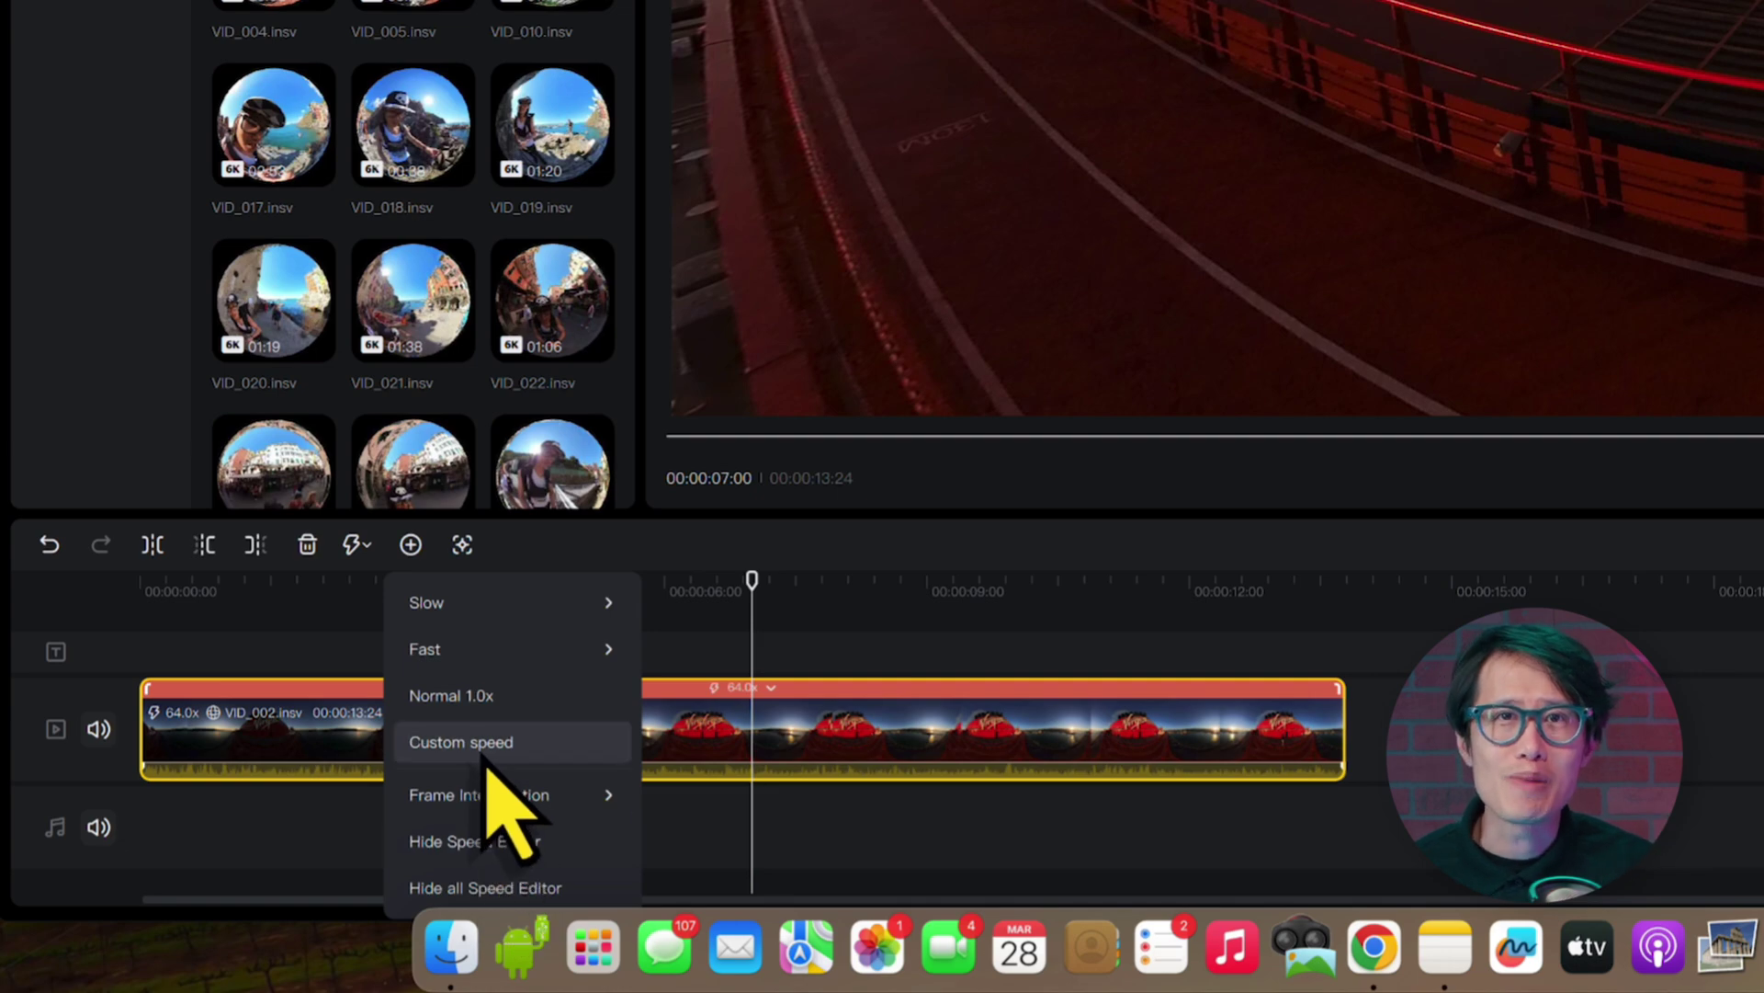
pyautogui.moveTo(501, 798)
pyautogui.click(752, 838)
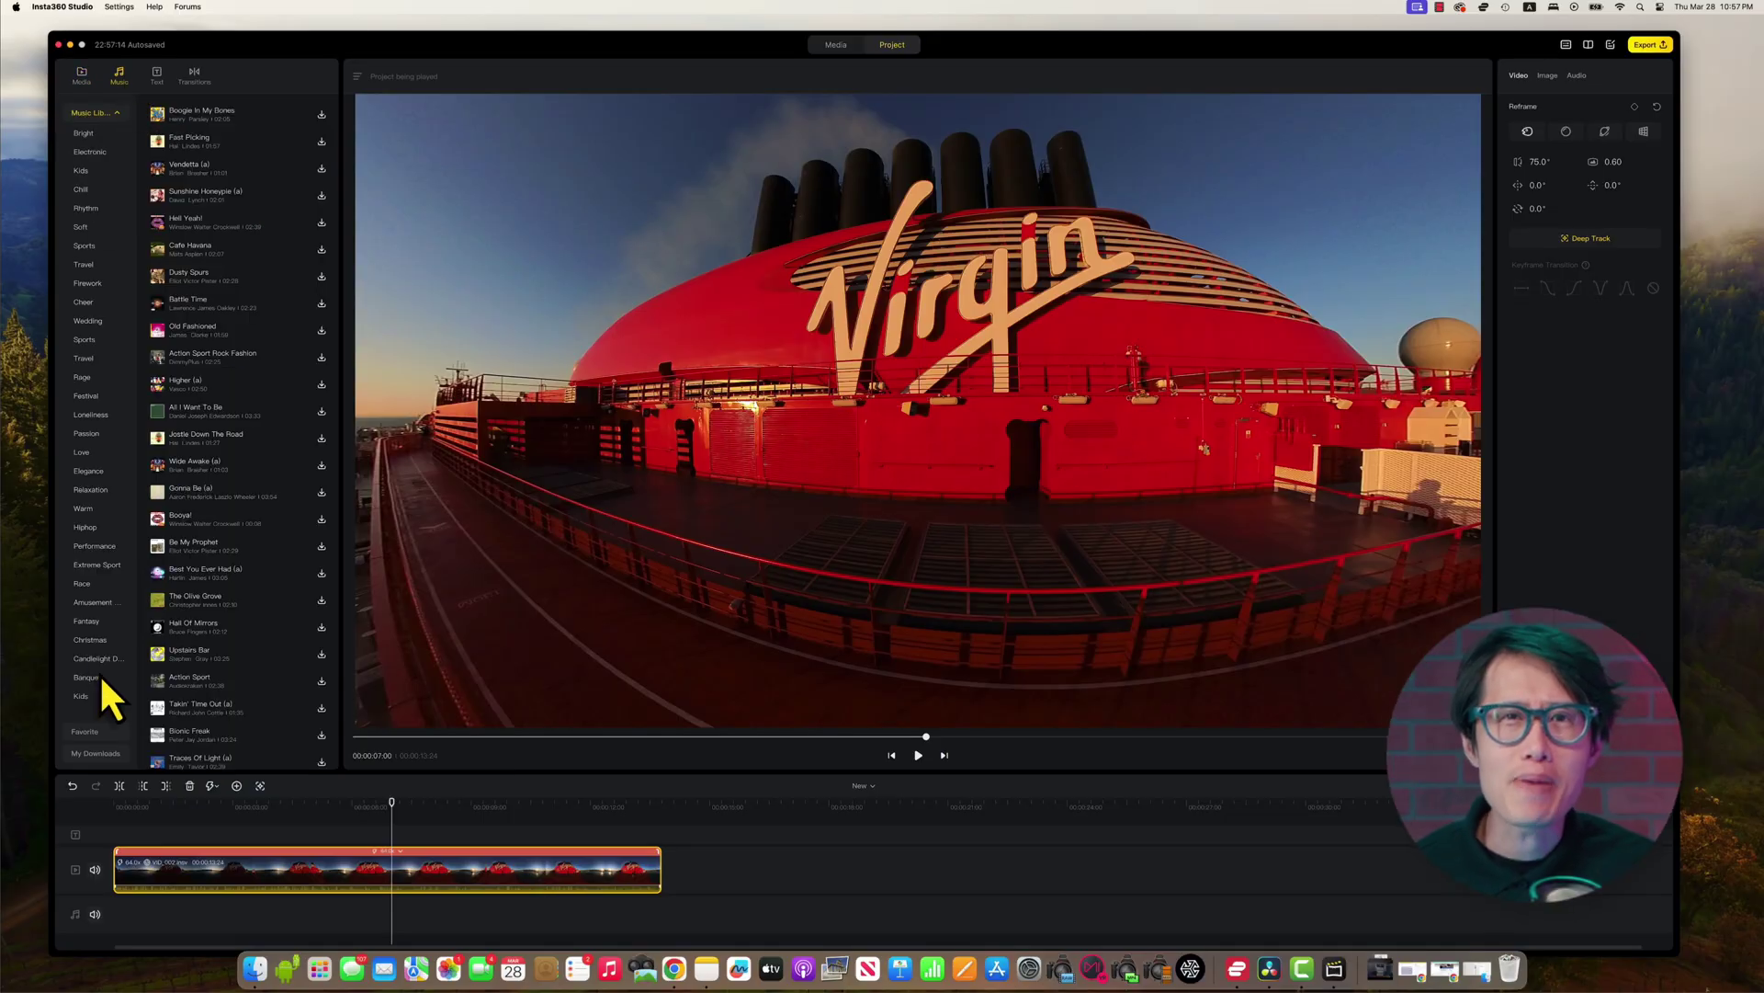
# - Browse the Wedding and Warm music categories and add the downloaded track Grasshopper to the audio track below the clip
pyautogui.click(97, 759)
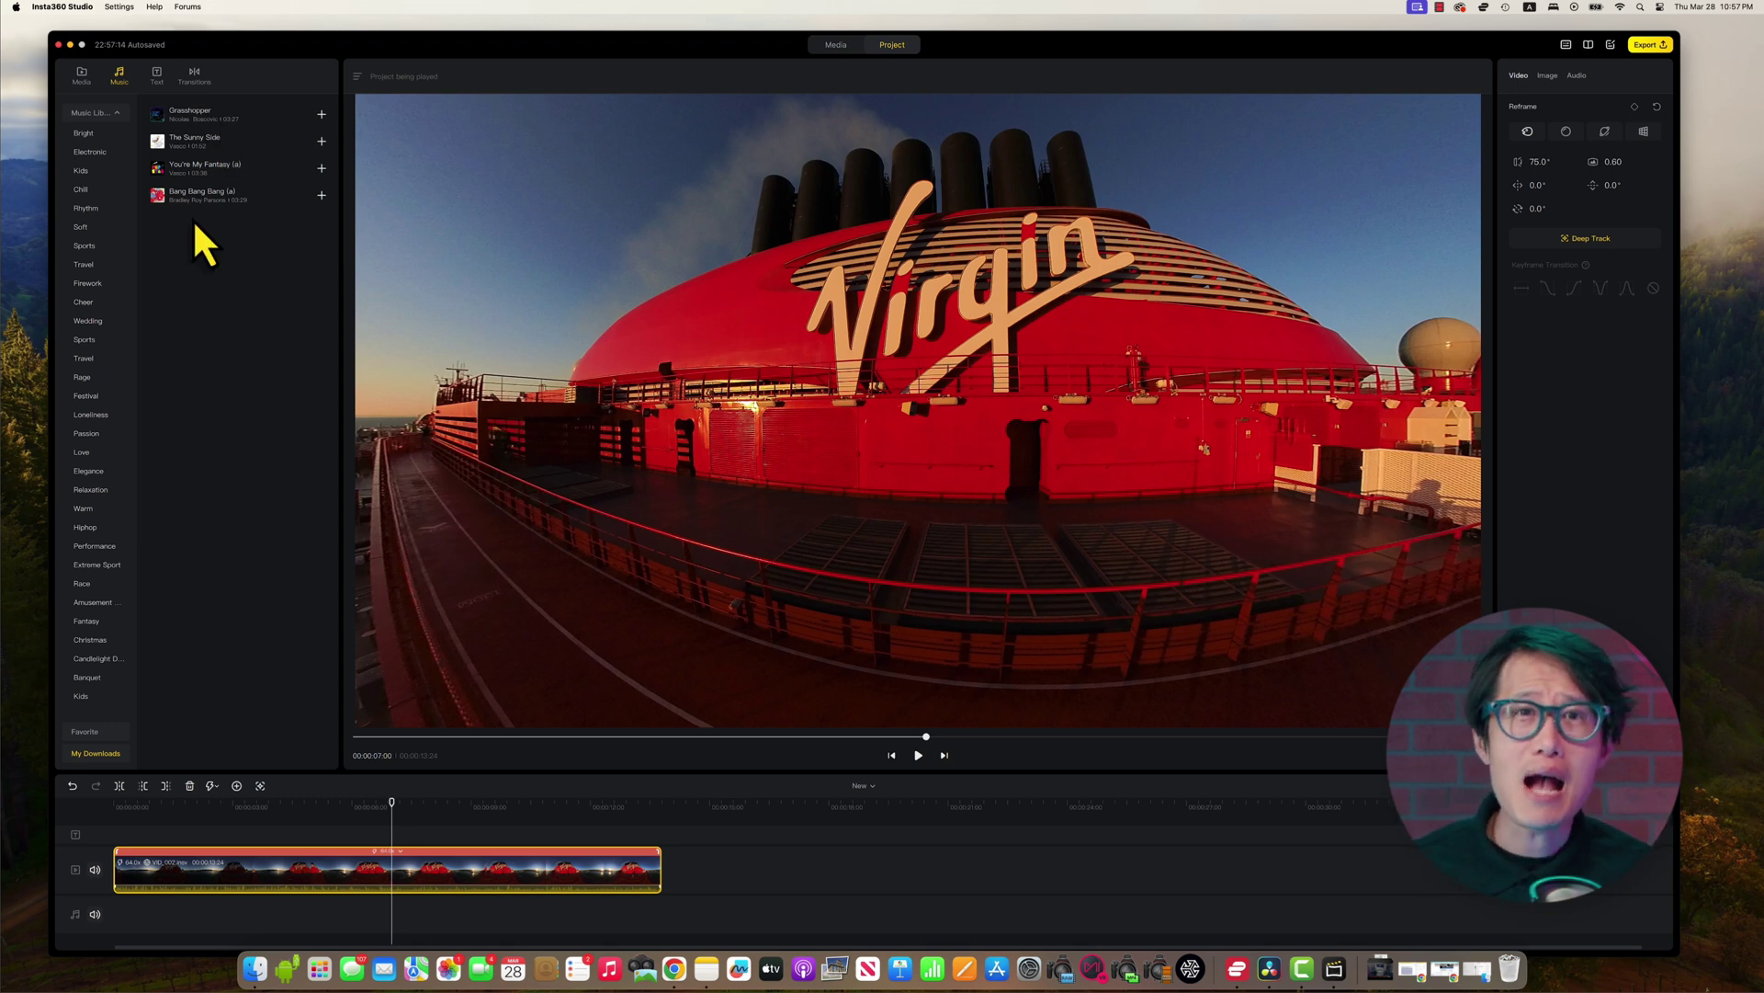
pyautogui.click(87, 247)
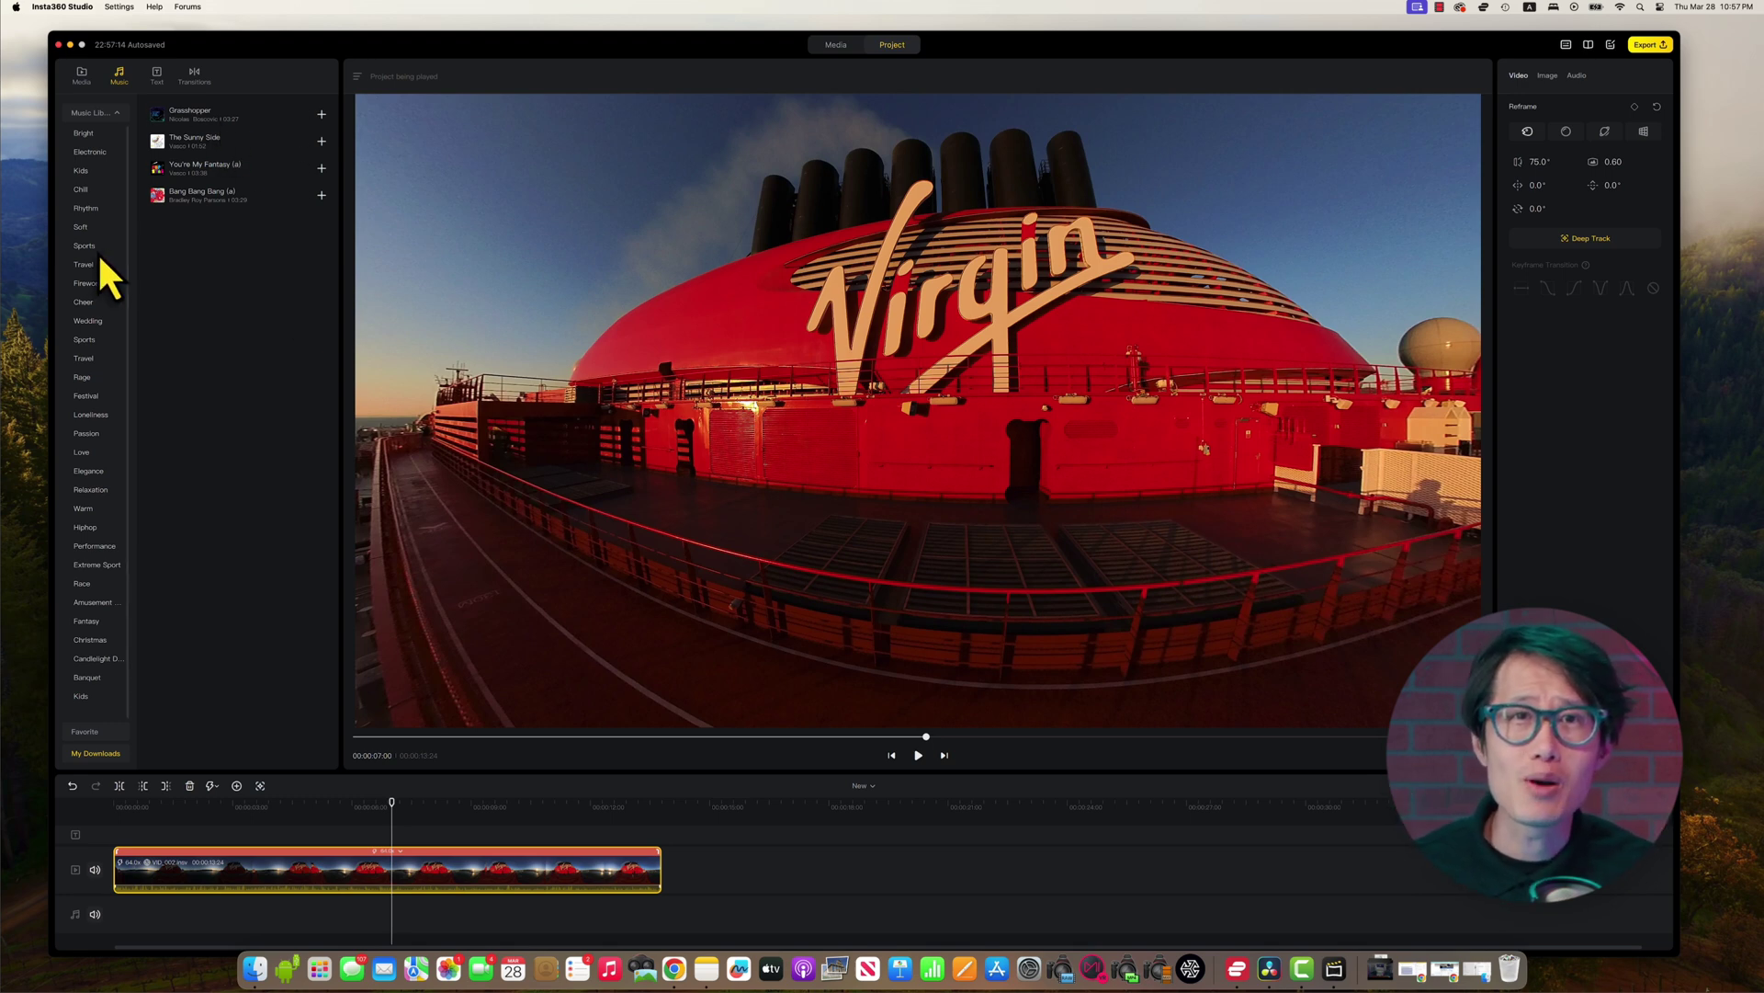
pyautogui.click(86, 322)
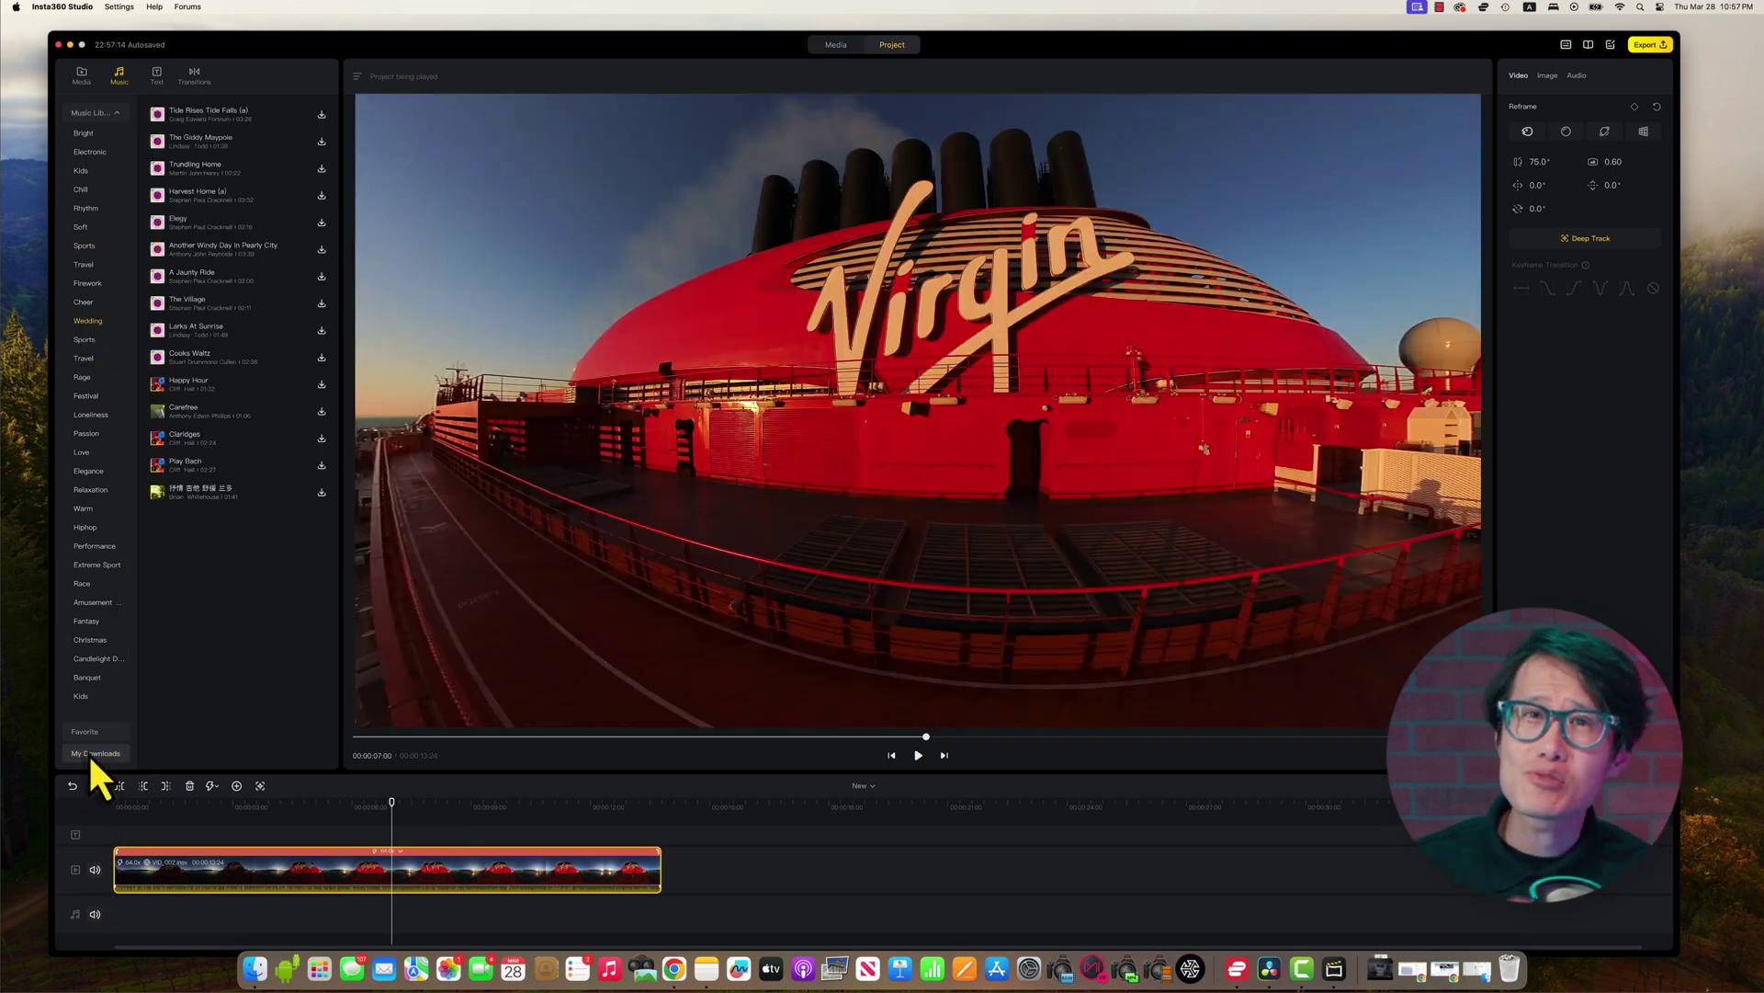
pyautogui.click(84, 510)
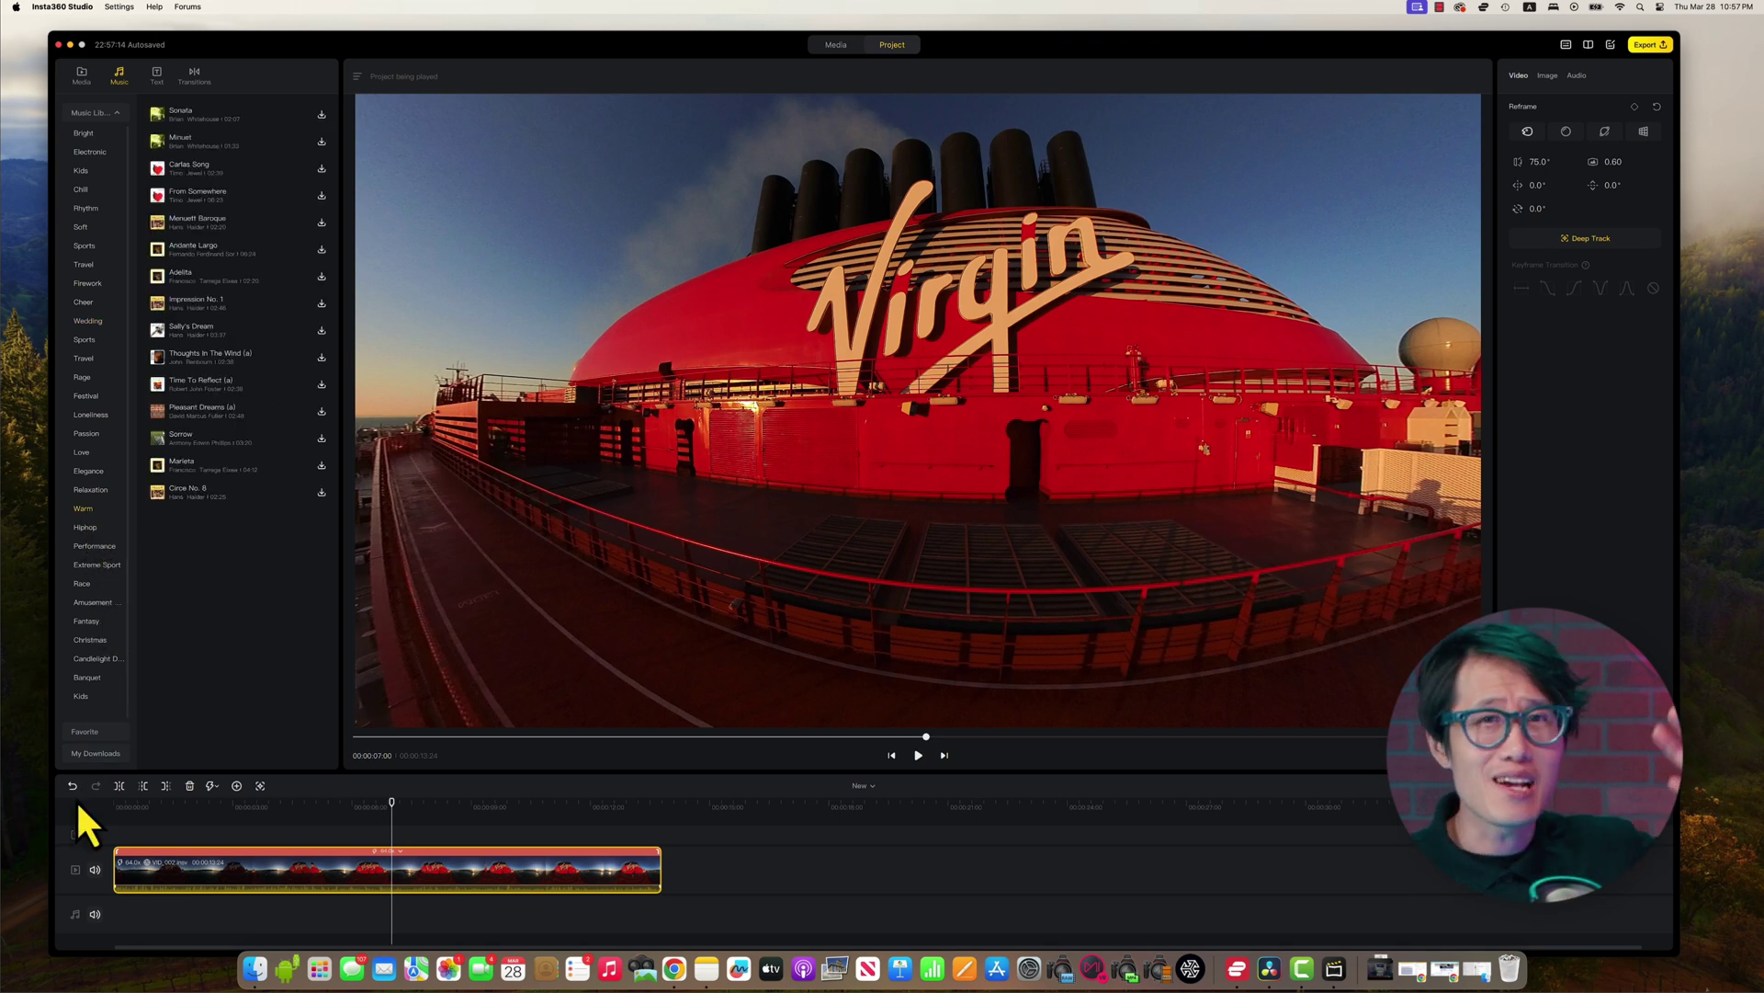
pyautogui.click(96, 753)
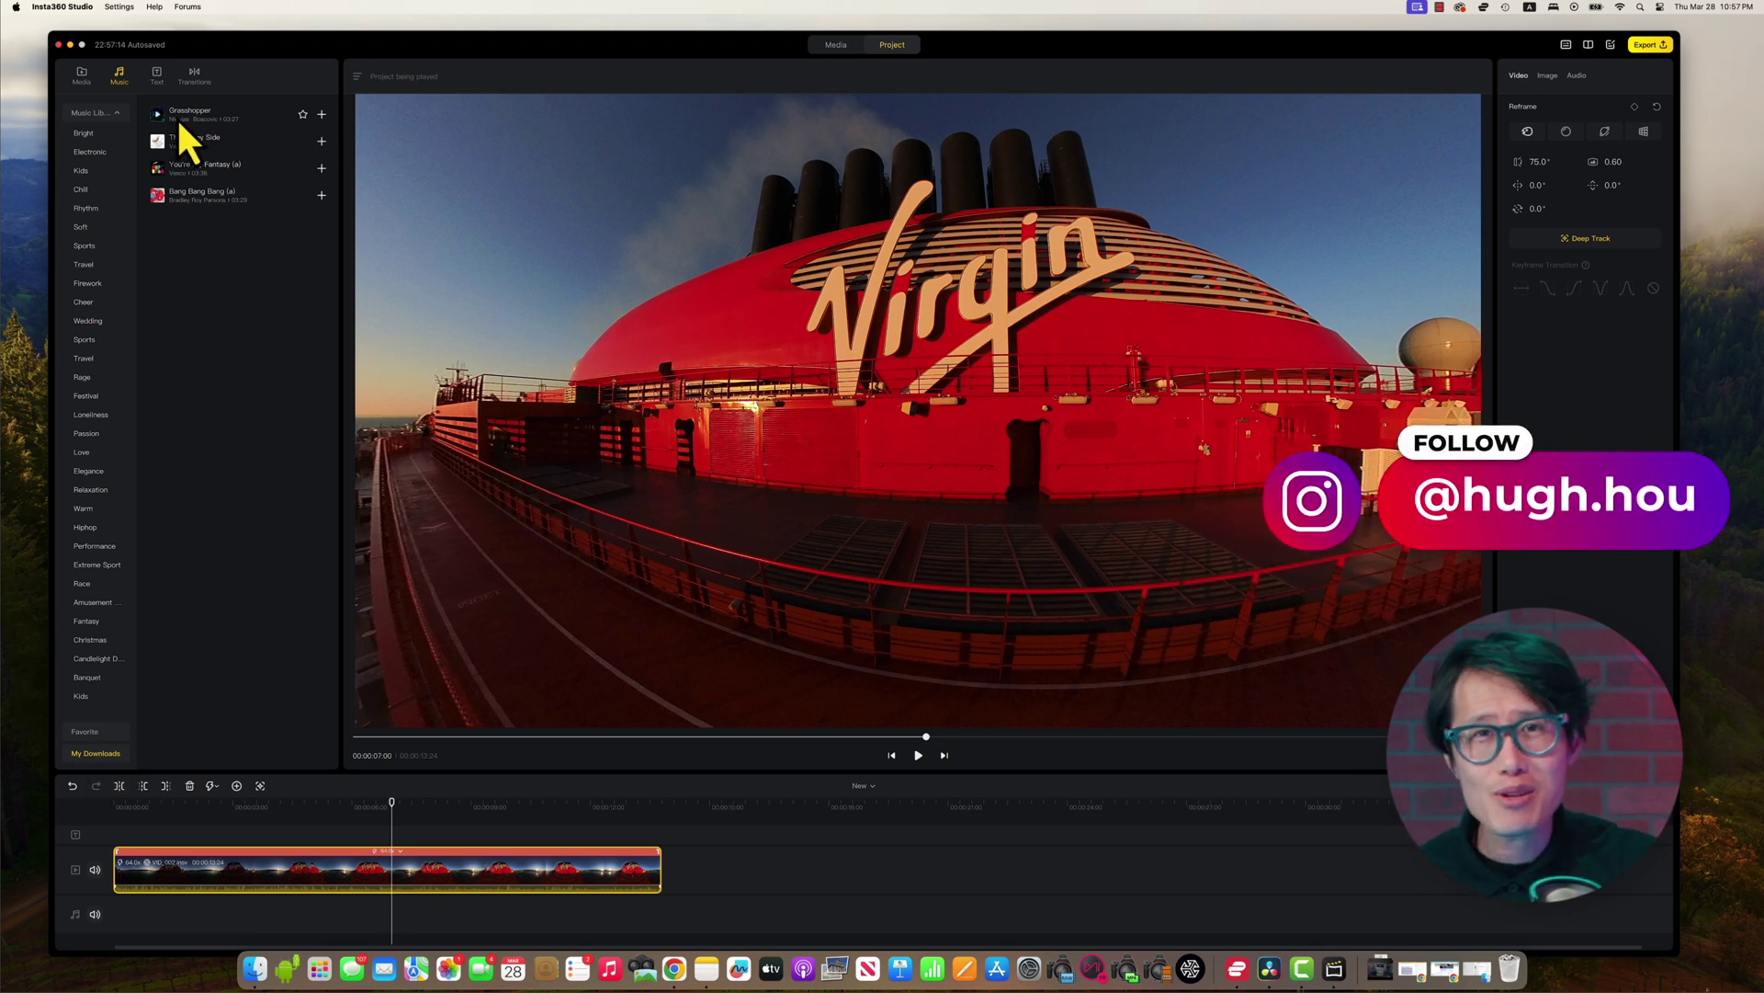
pyautogui.moveTo(176, 117); pyautogui.dragTo(685, 919)
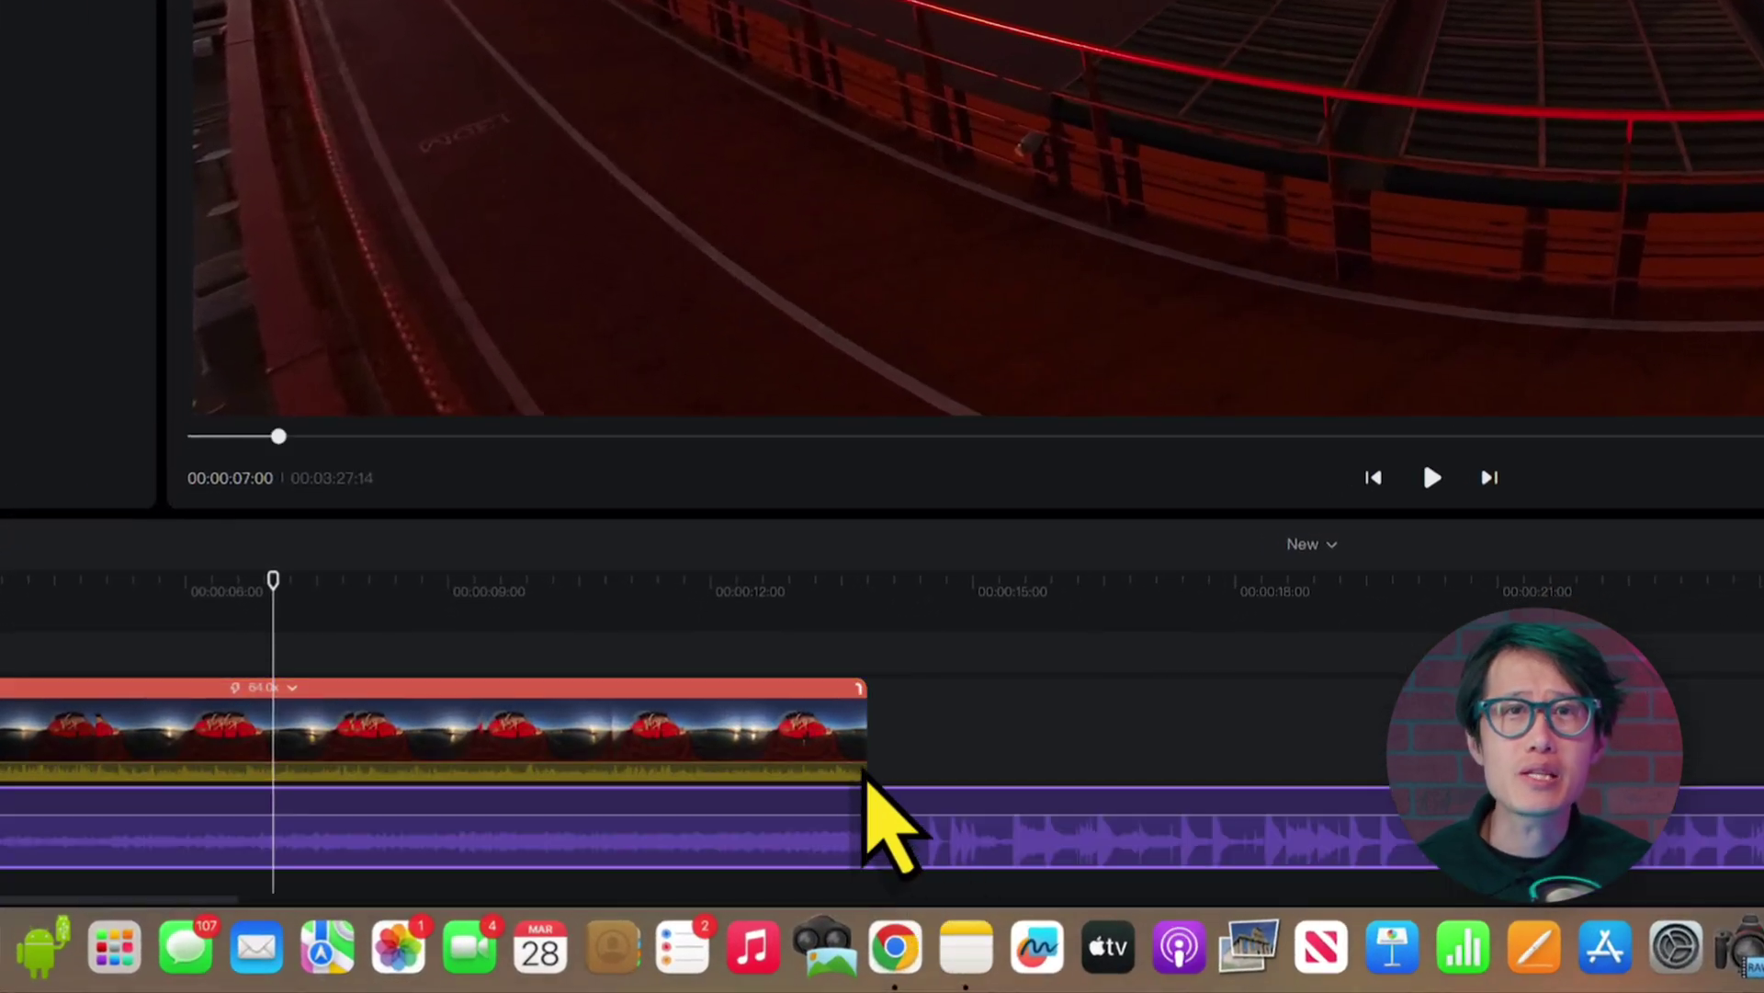
# - Extend the end of the VID_002.insv clip to a duration of 00:00:14:15
pyautogui.moveTo(871, 746); pyautogui.dragTo(919, 743)
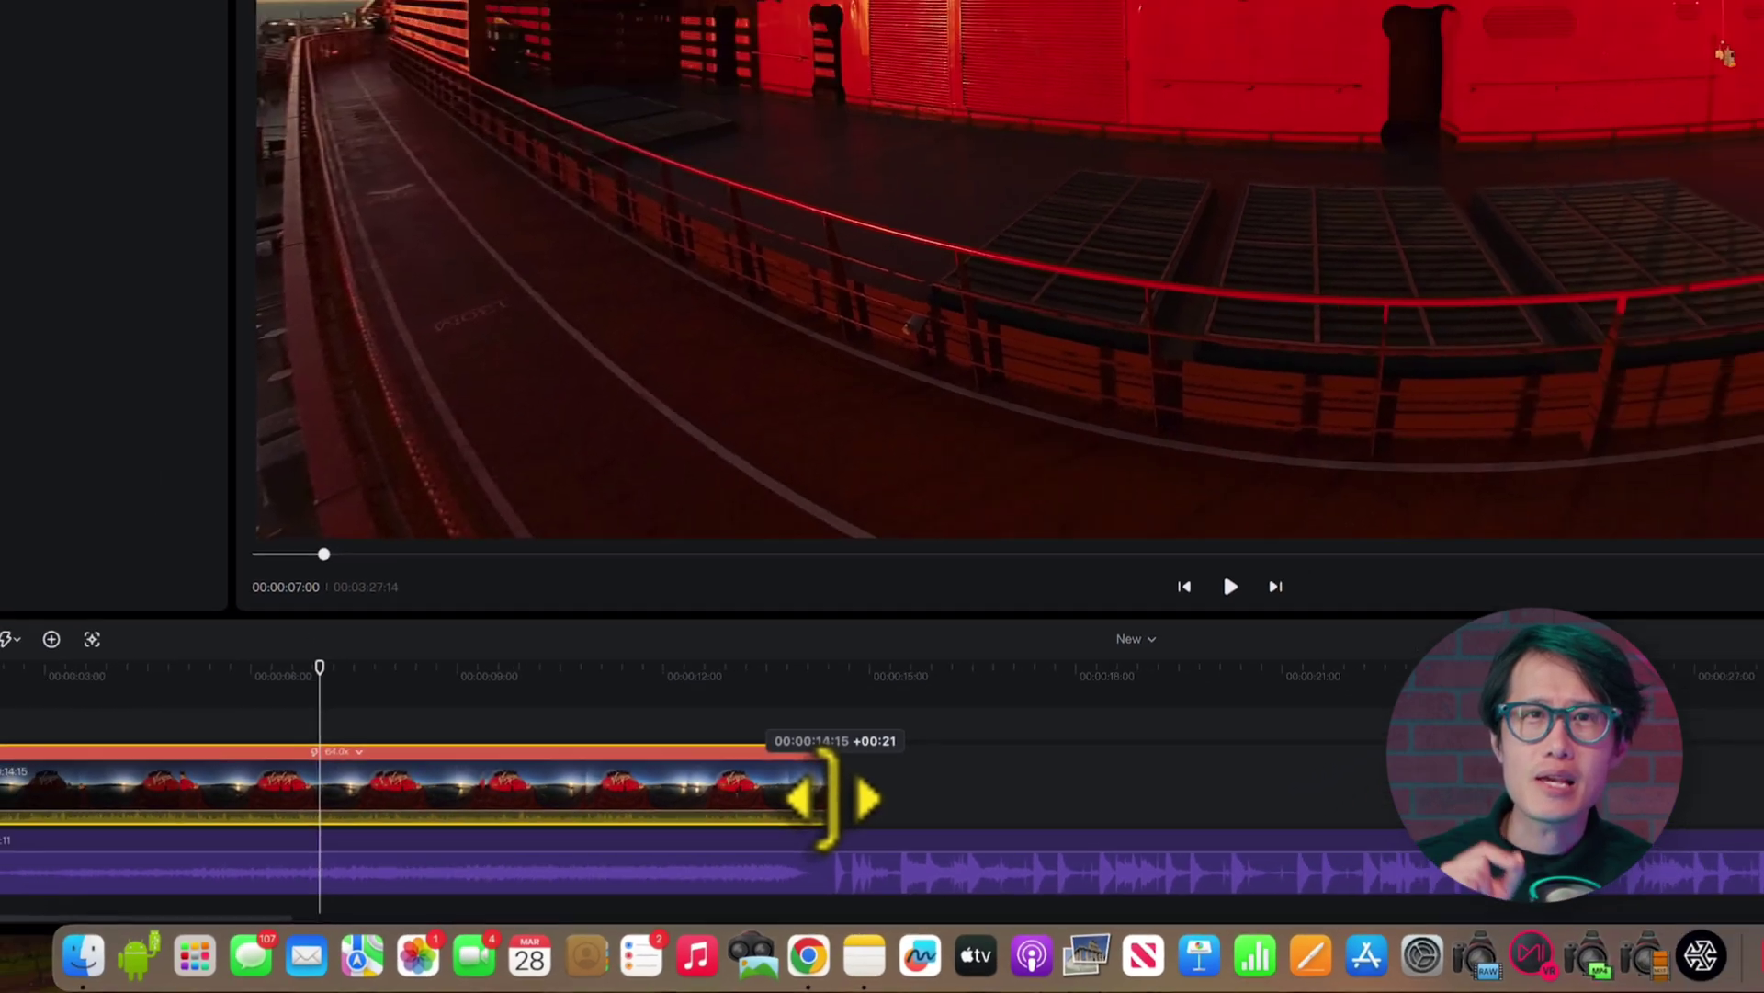
pyautogui.moveTo(827, 796); pyautogui.dragTo(814, 736)
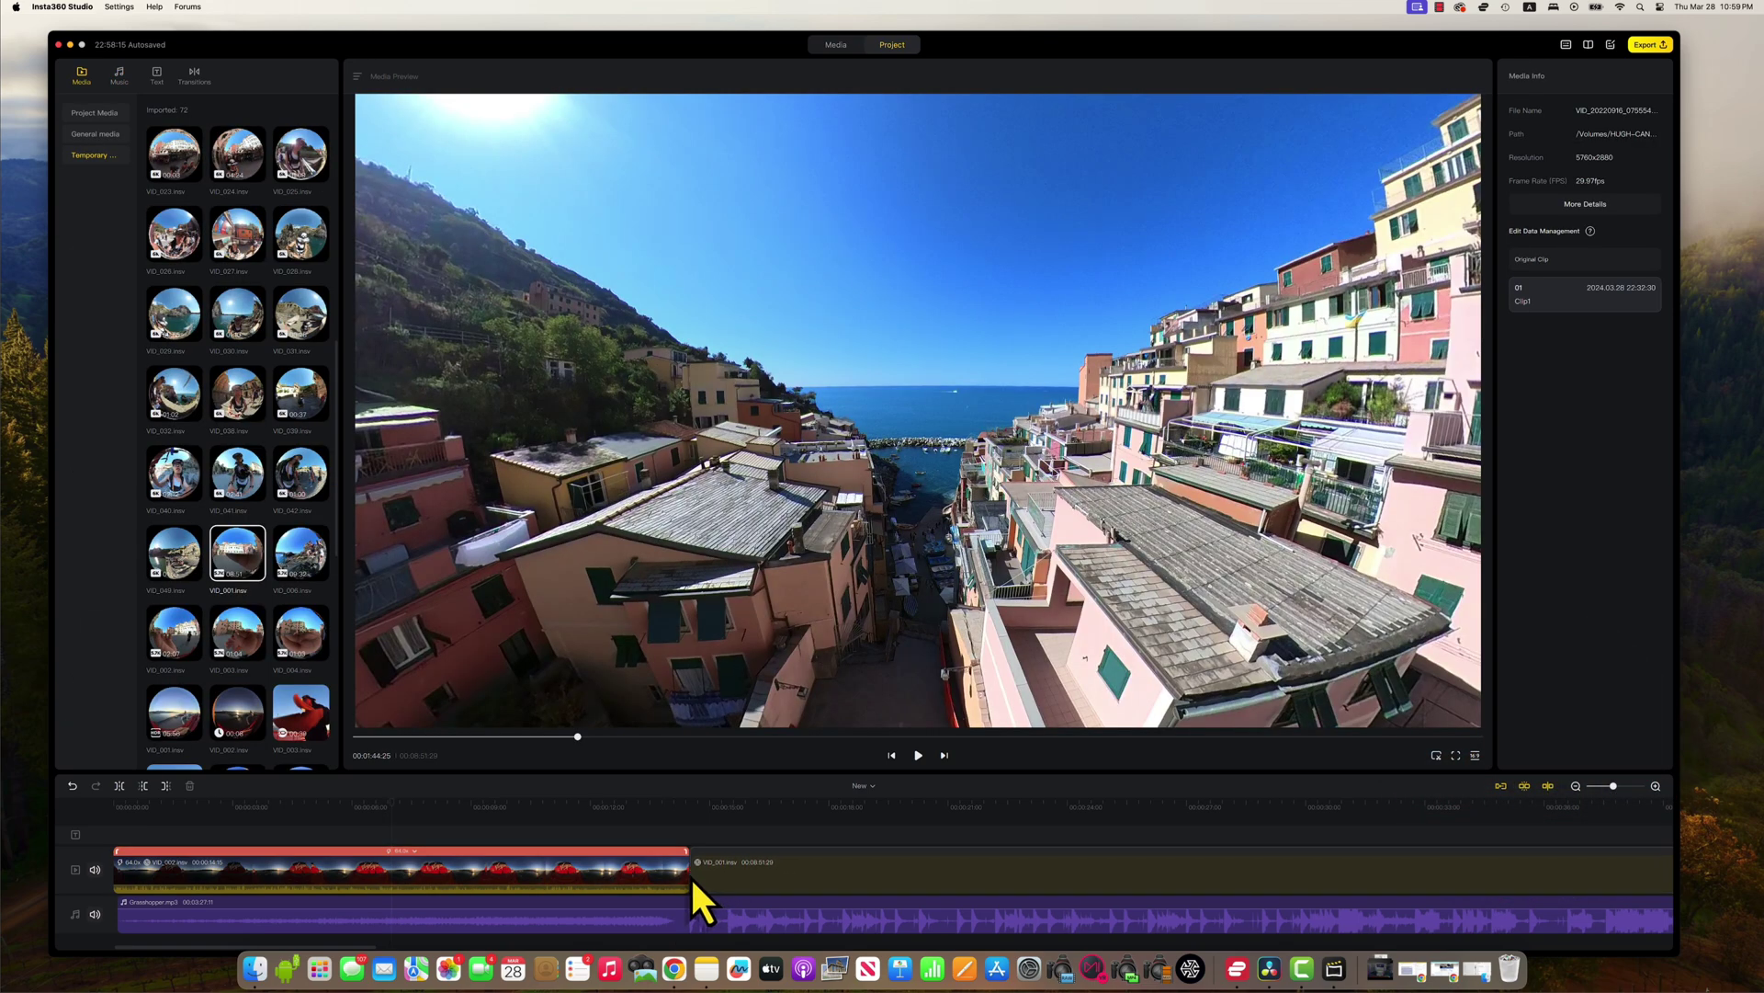
# - Trim the start of the second clip so it begins at the aerial view over the village rooftops and sea
pyautogui.click(704, 880)
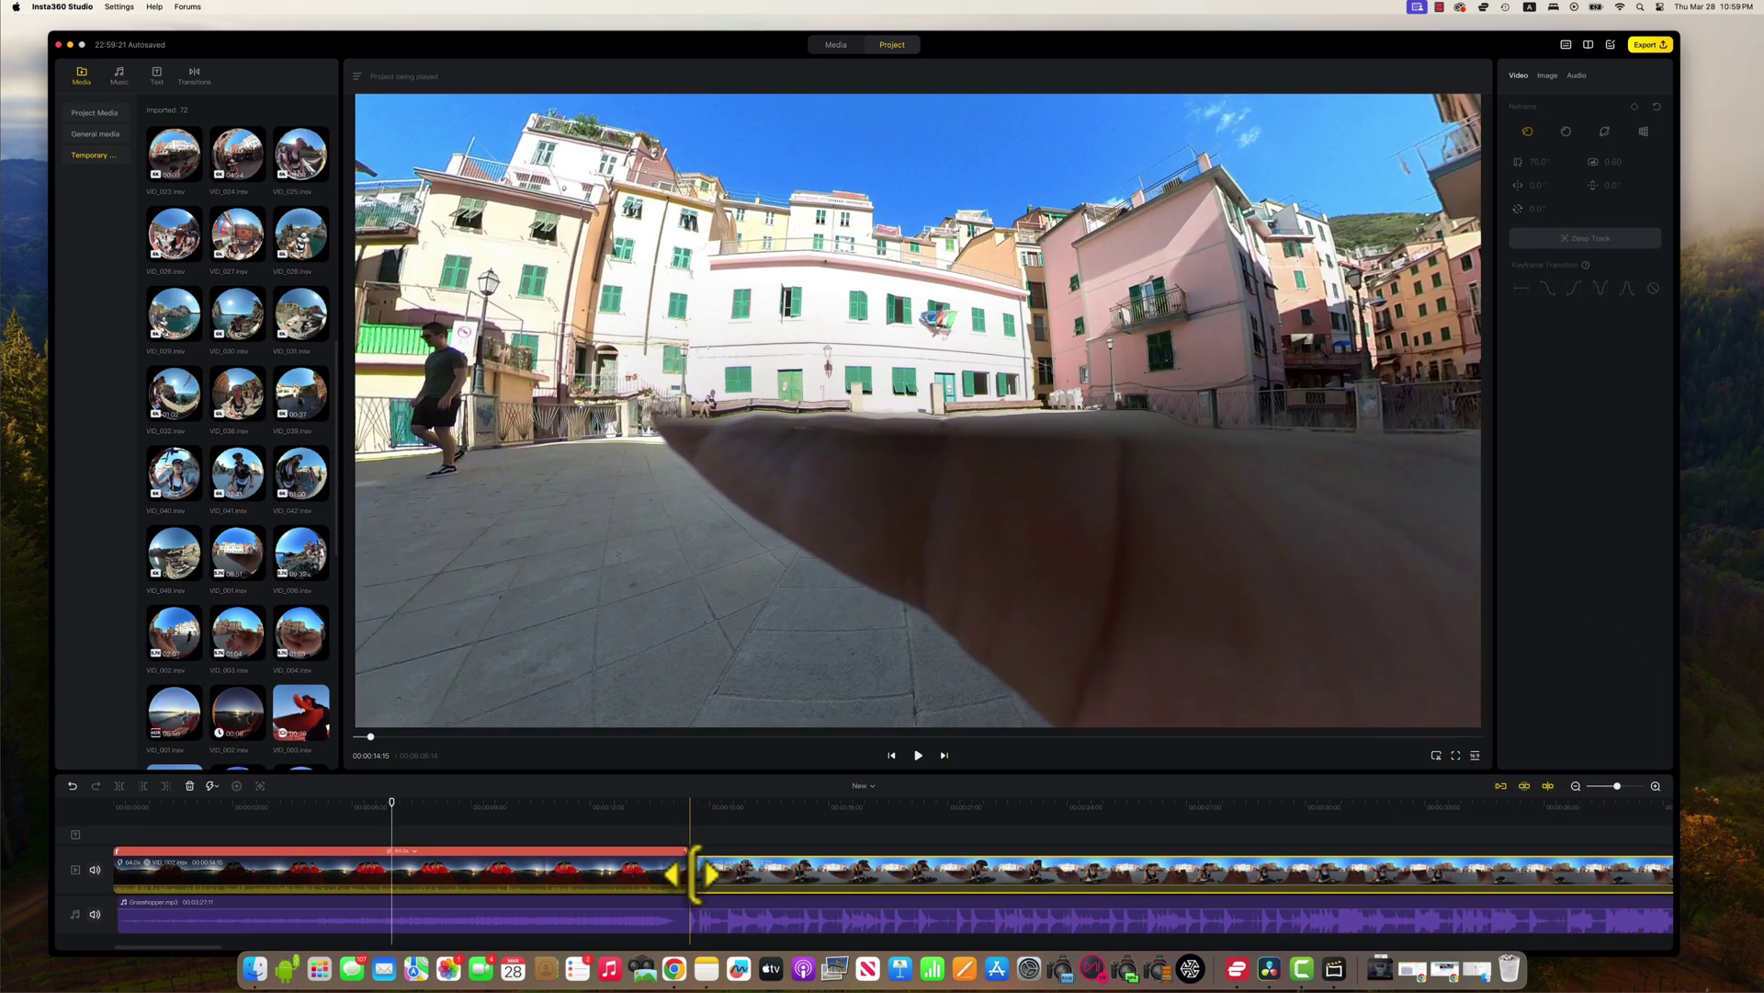
pyautogui.moveTo(696, 873); pyautogui.dragTo(1260, 877)
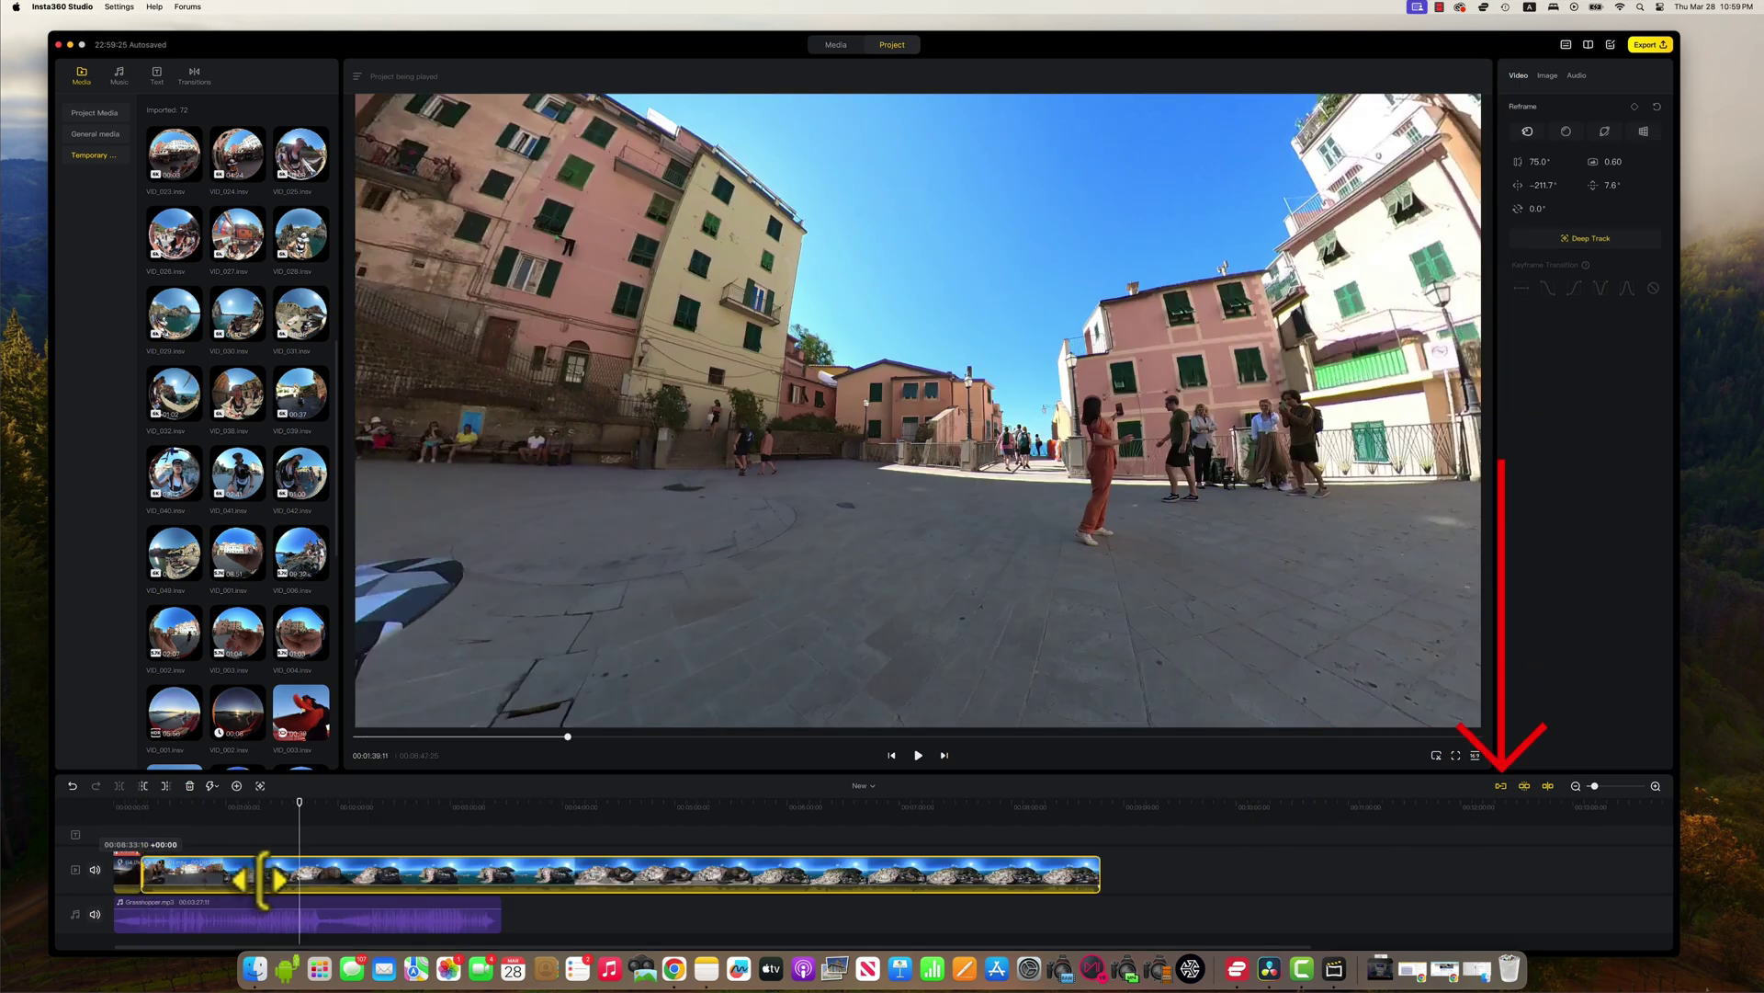
pyautogui.moveTo(262, 880); pyautogui.dragTo(305, 878)
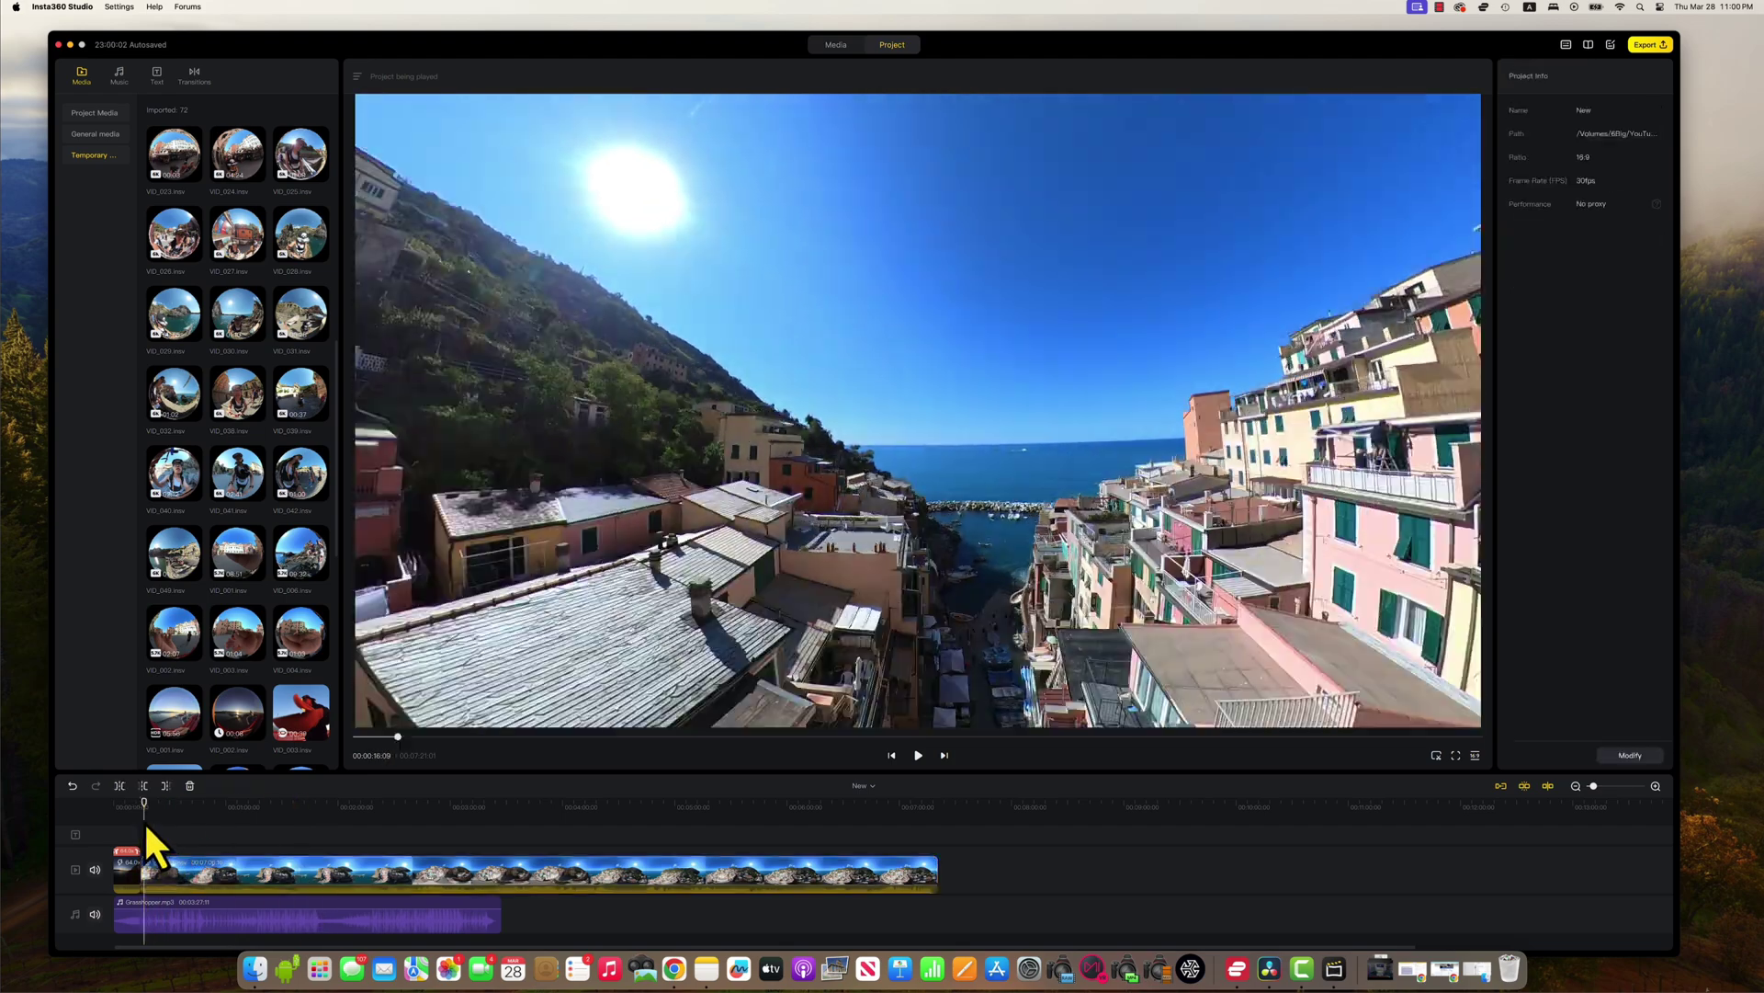
# - Add a Default view keyframe to the second clip at 00:00:22:06 with field of view 82.1° and distortion 0.96
pyautogui.moveTo(144, 818); pyautogui.dragTo(187, 910)
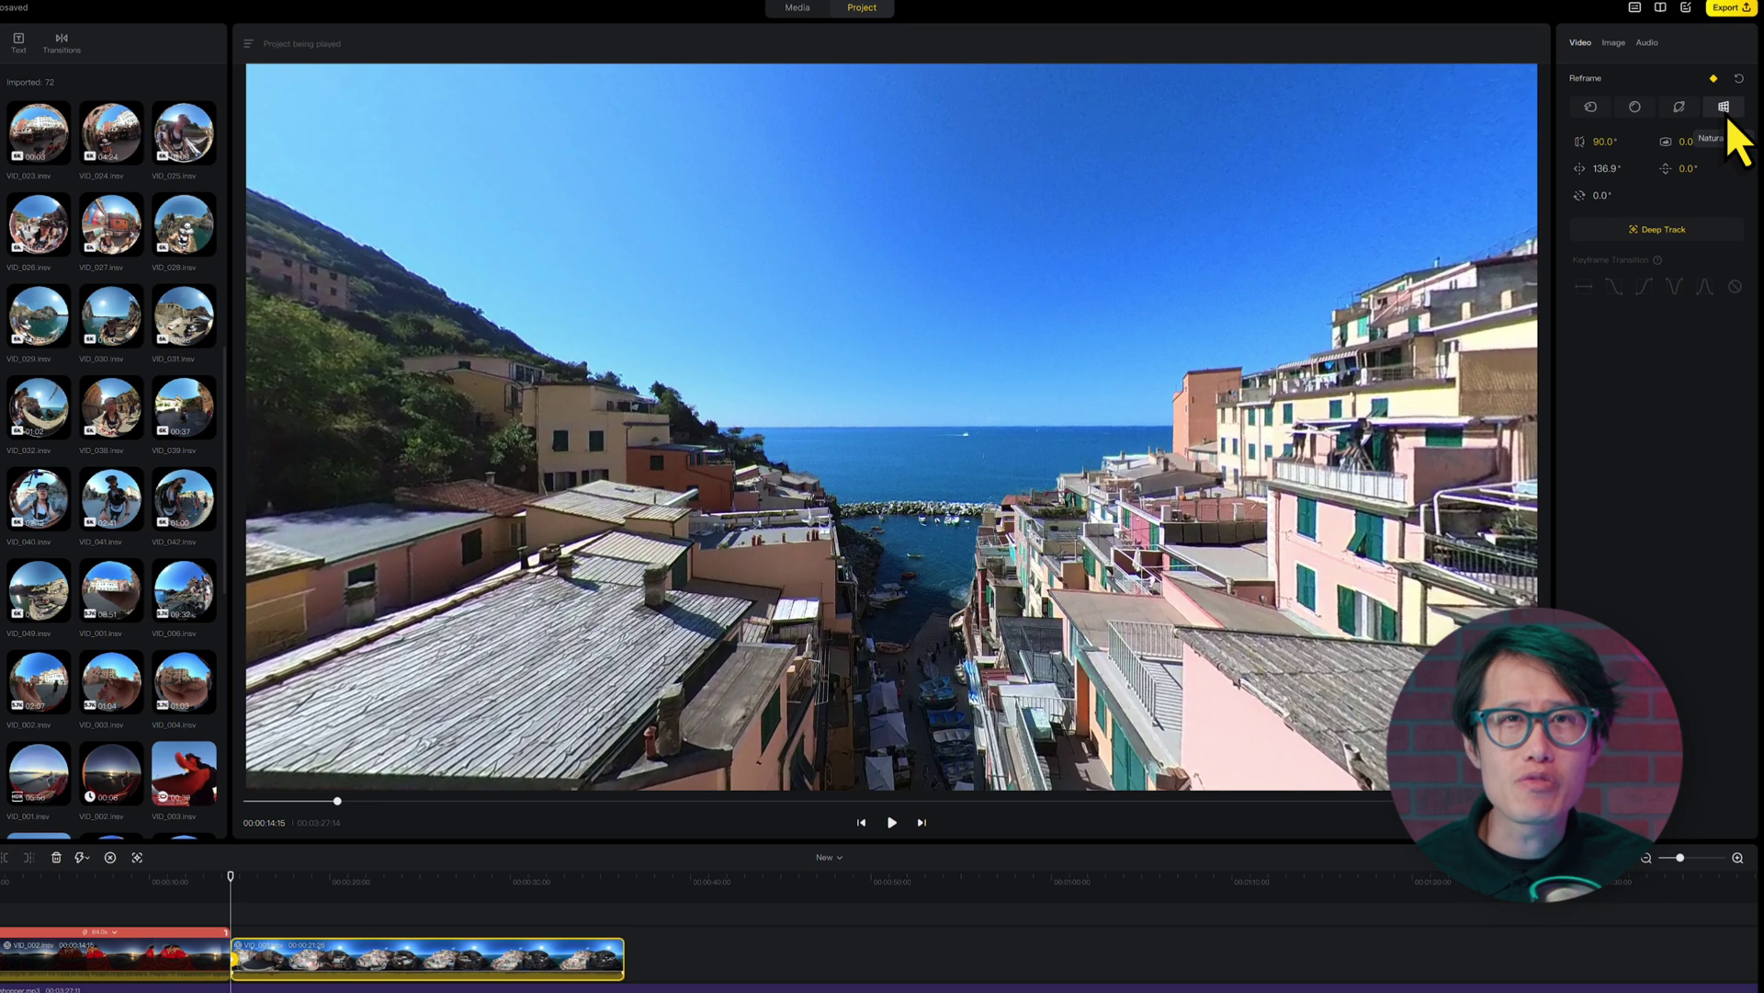
pyautogui.moveTo(327, 882); pyautogui.dragTo(370, 888)
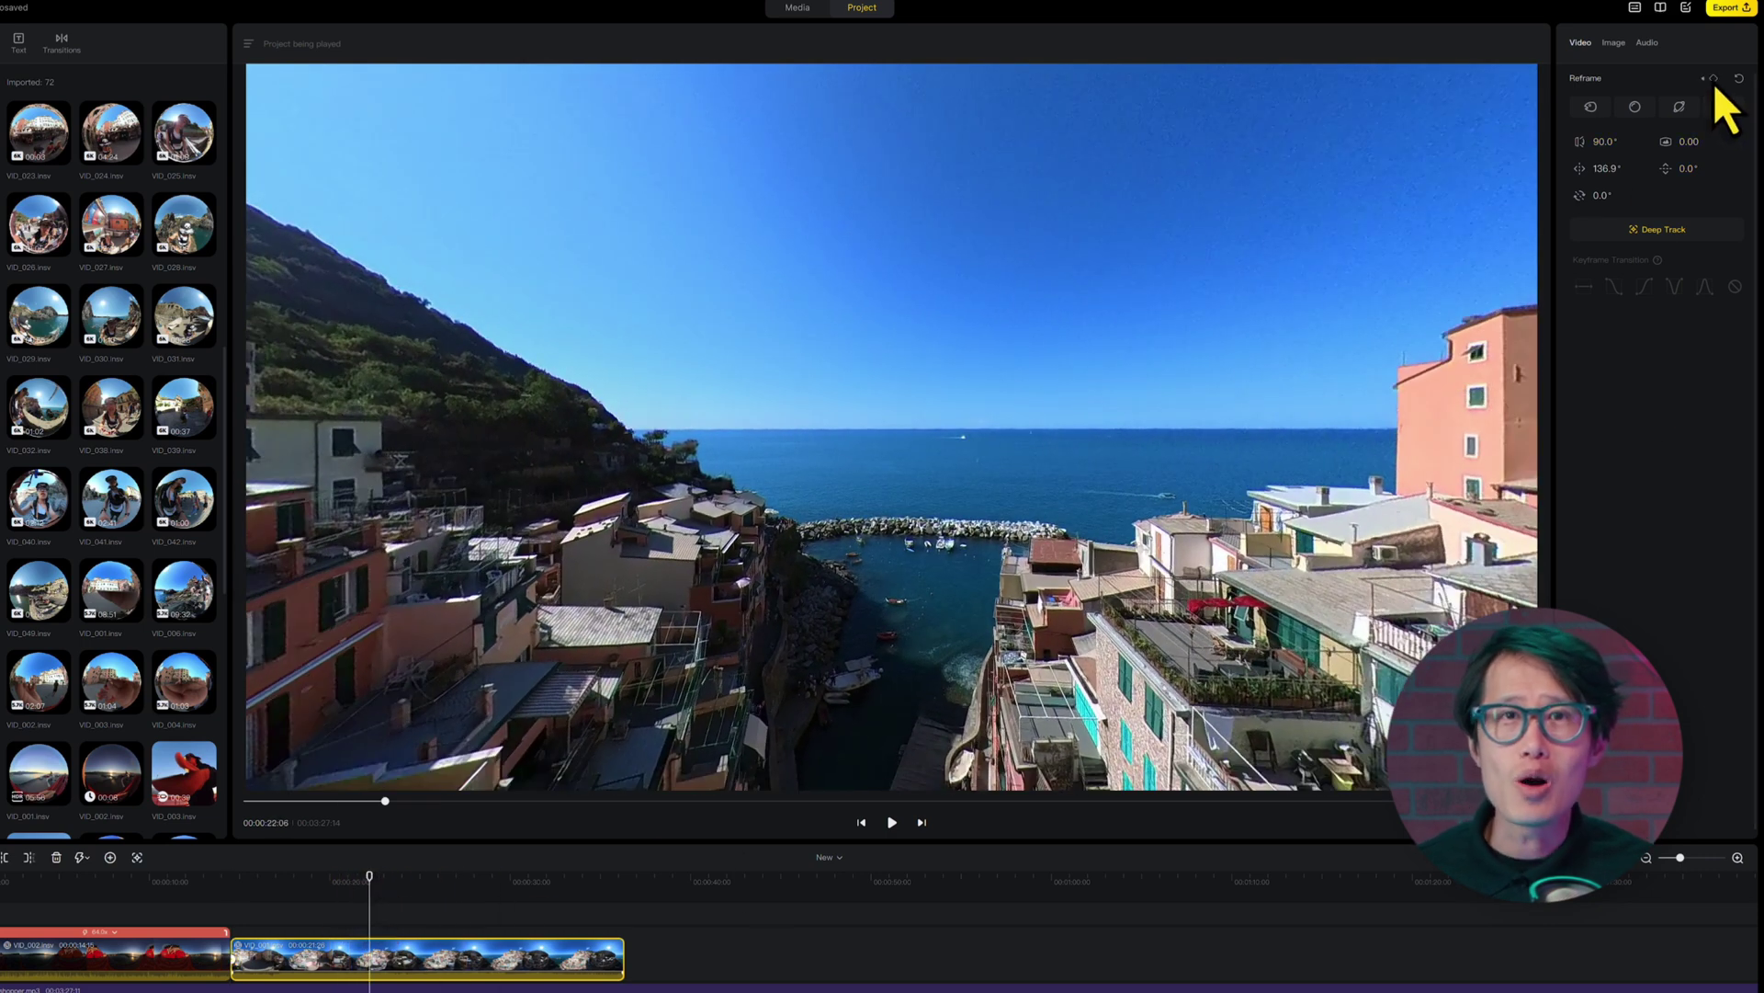
pyautogui.click(1592, 110)
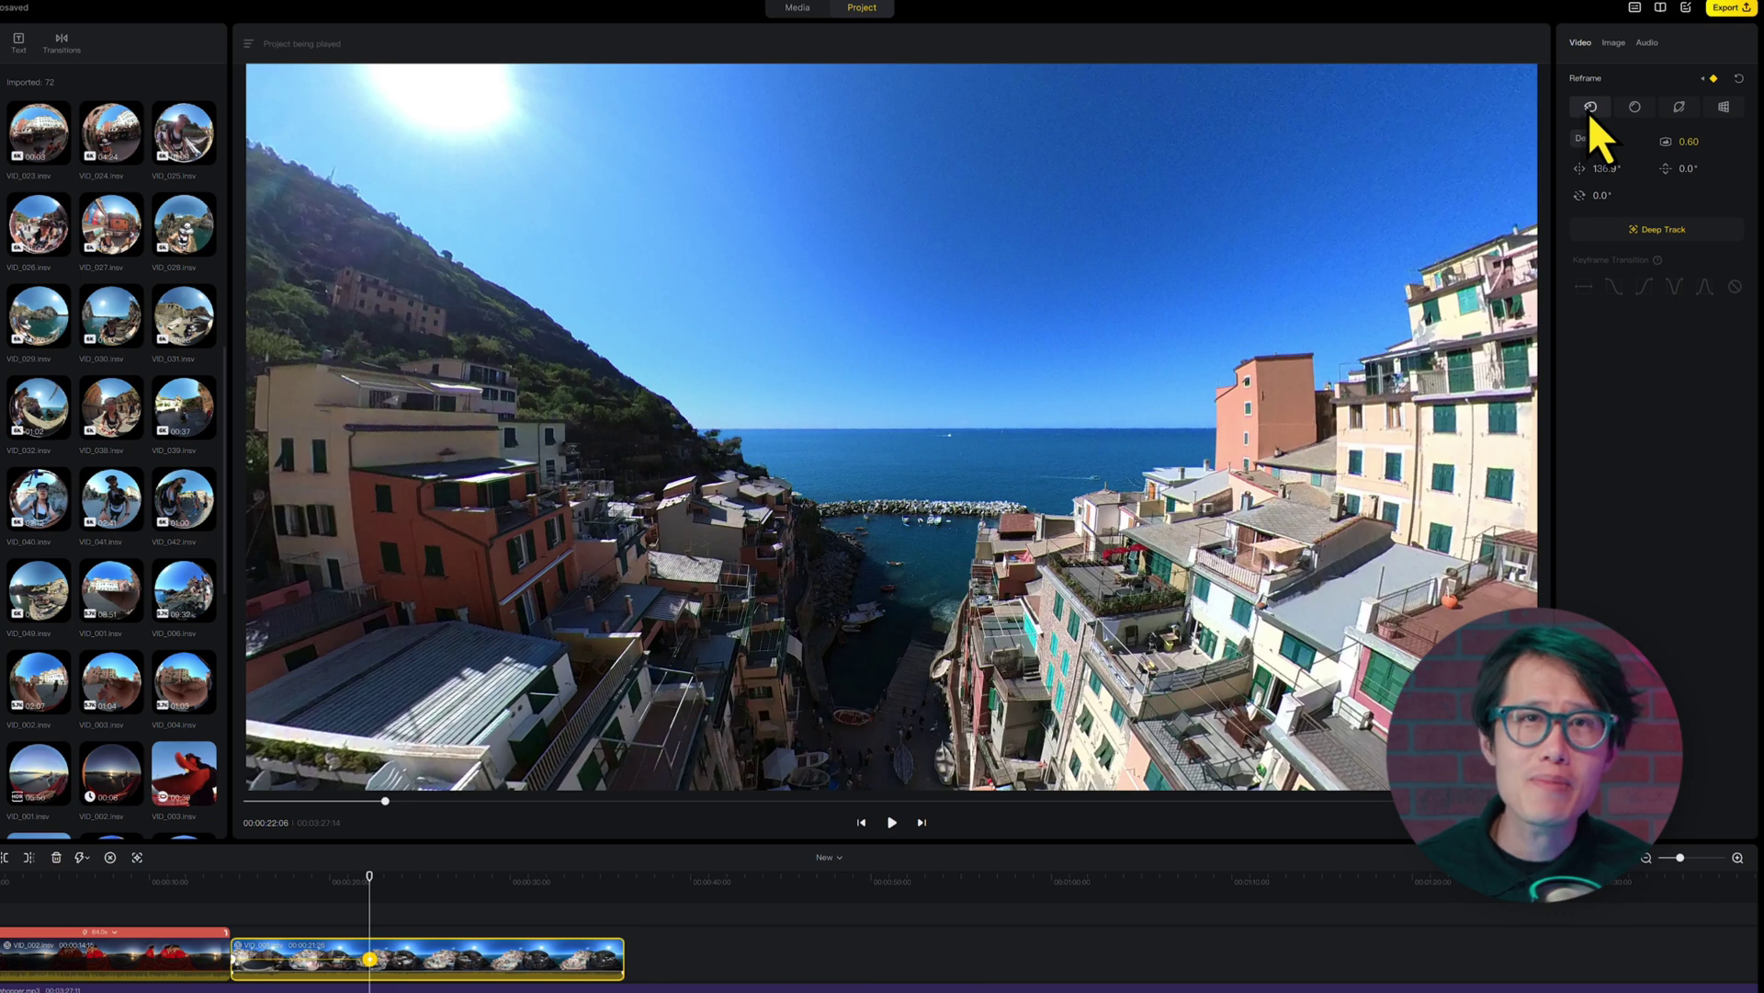
pyautogui.moveTo(1691, 141); pyautogui.dragTo(1733, 146)
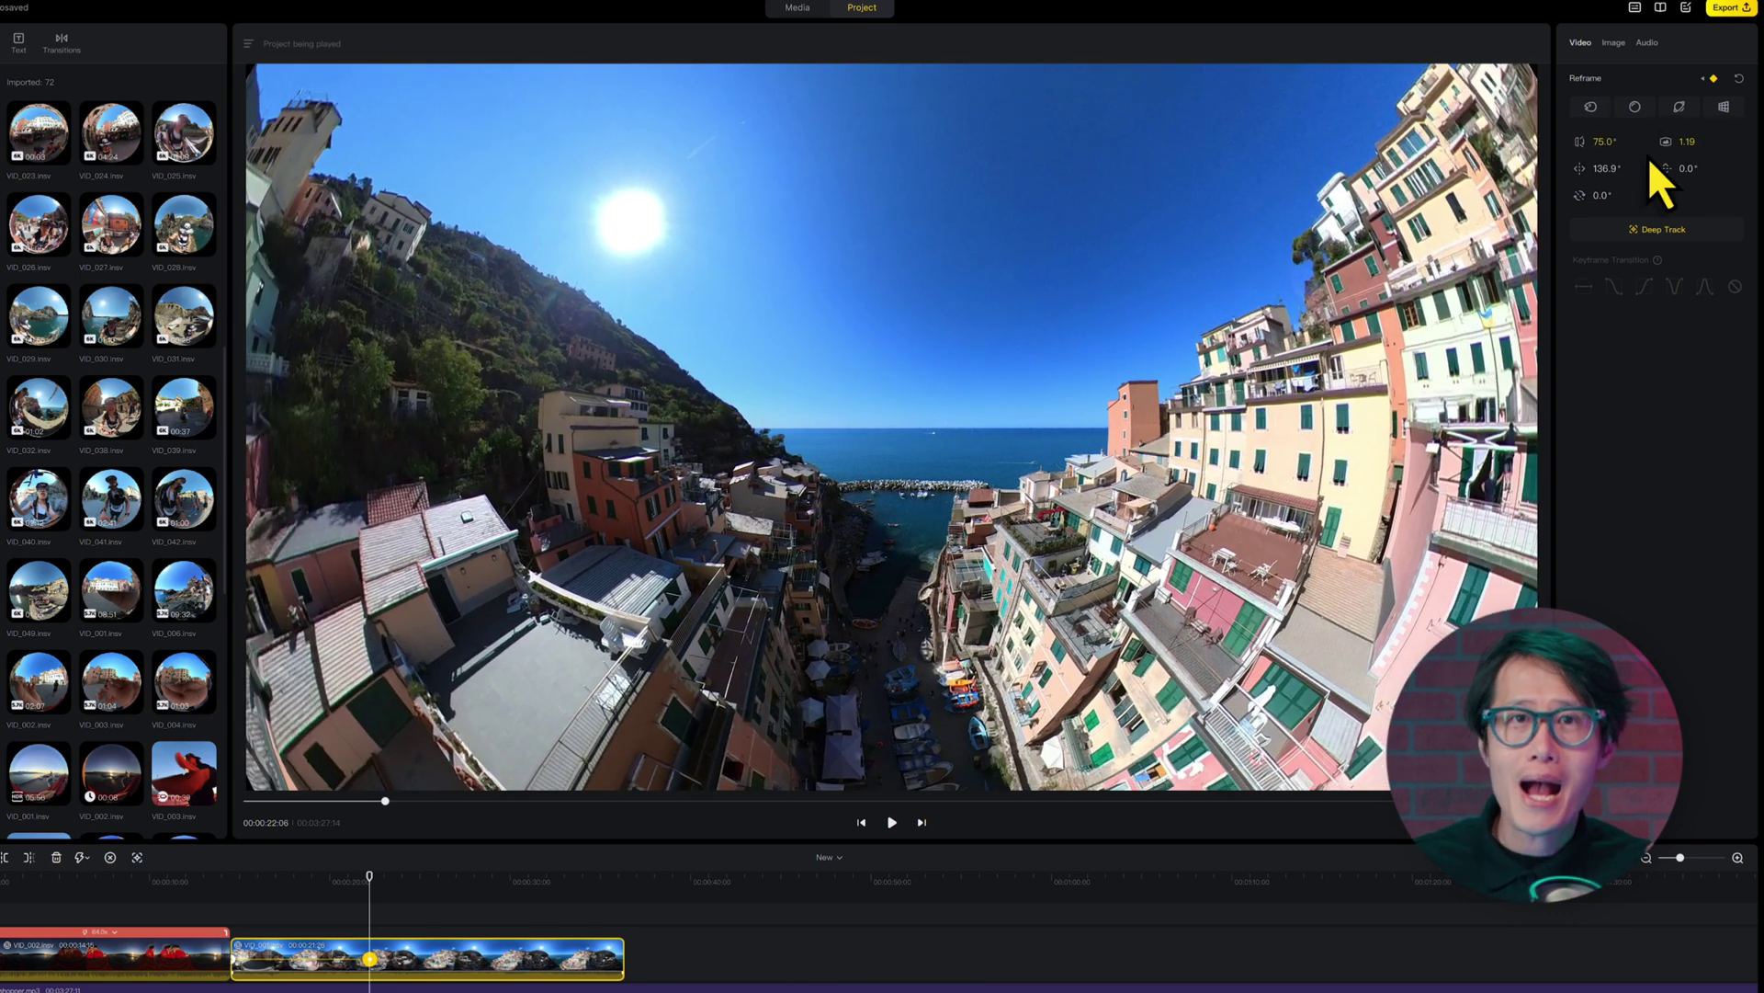
pyautogui.moveTo(1608, 144); pyautogui.dragTo(1677, 148)
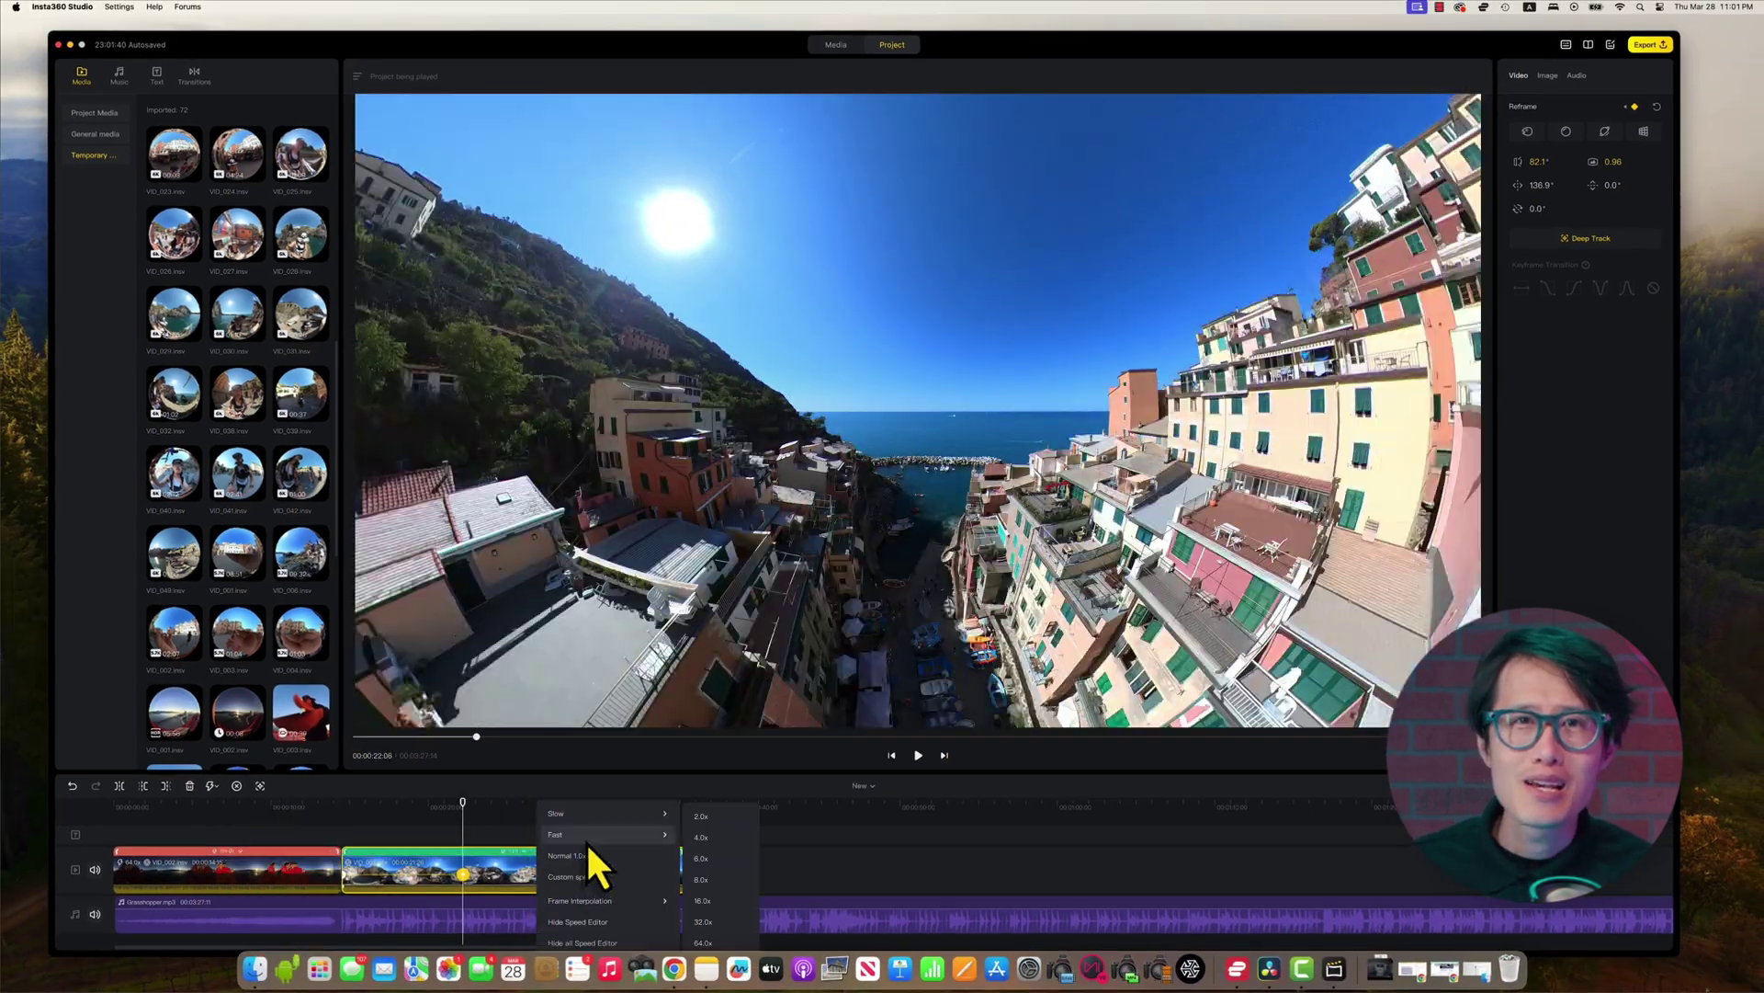
# - Shift the second clip's Default view keyframe further along the clip and play back the view change from the clip's start
pyautogui.click(353, 807)
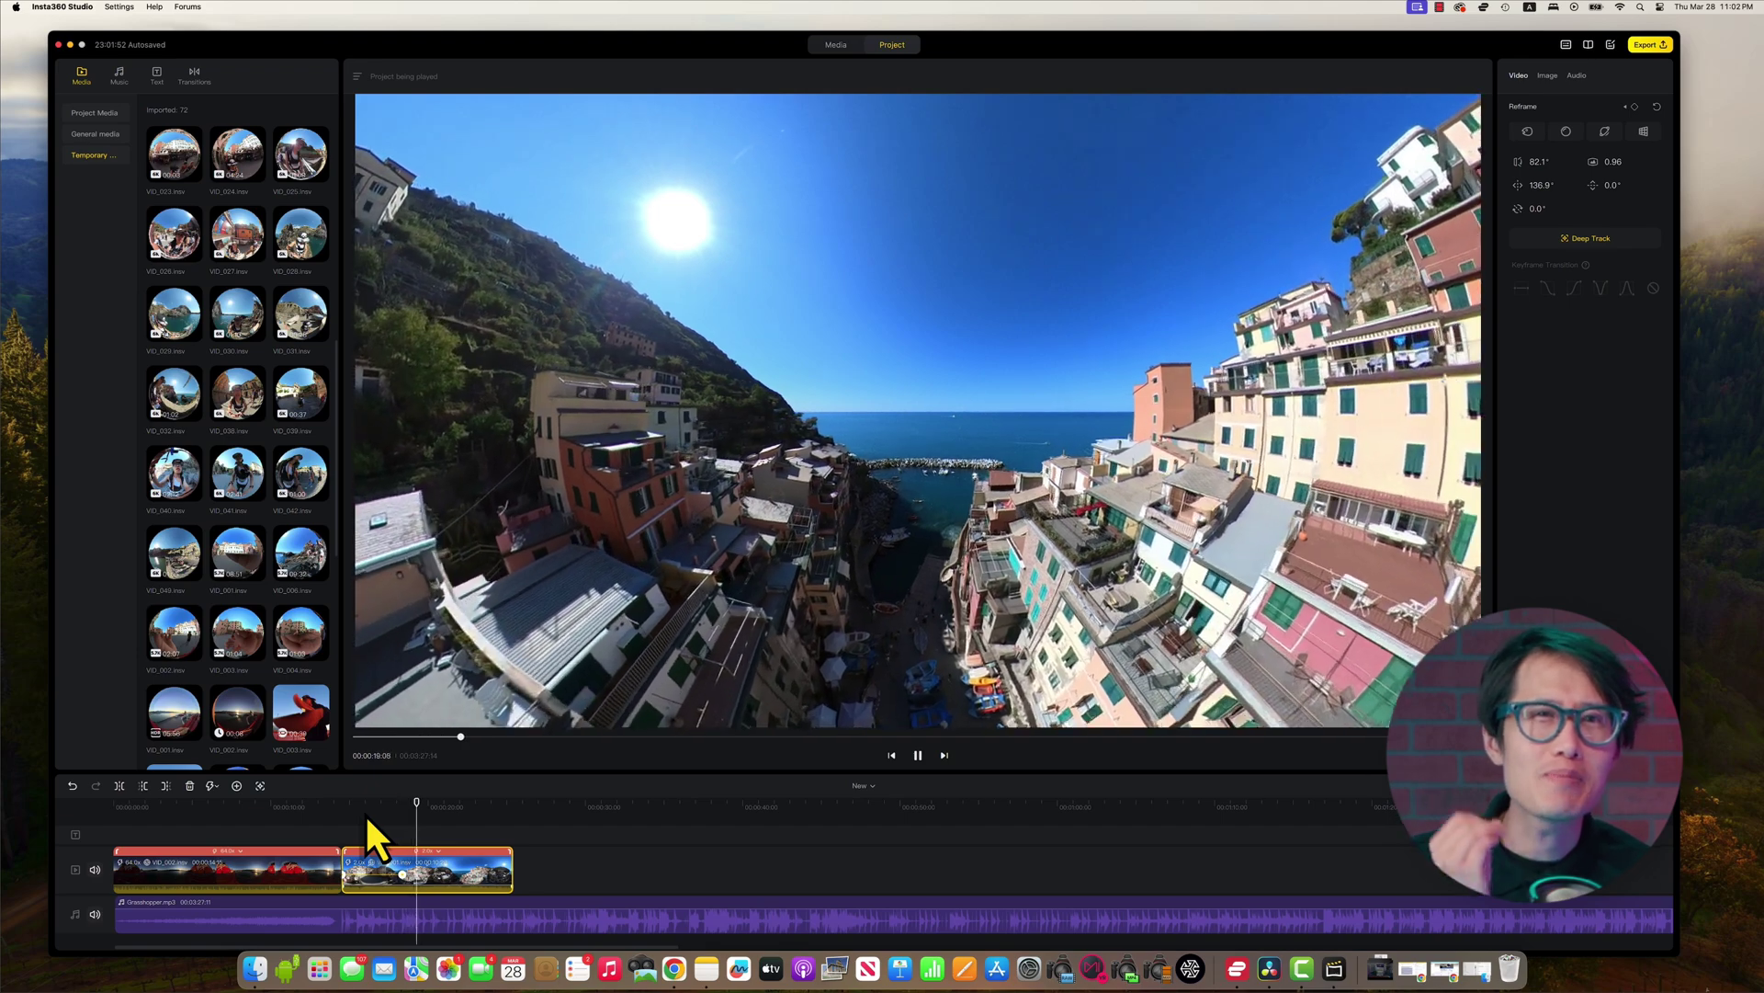
pyautogui.press('space')
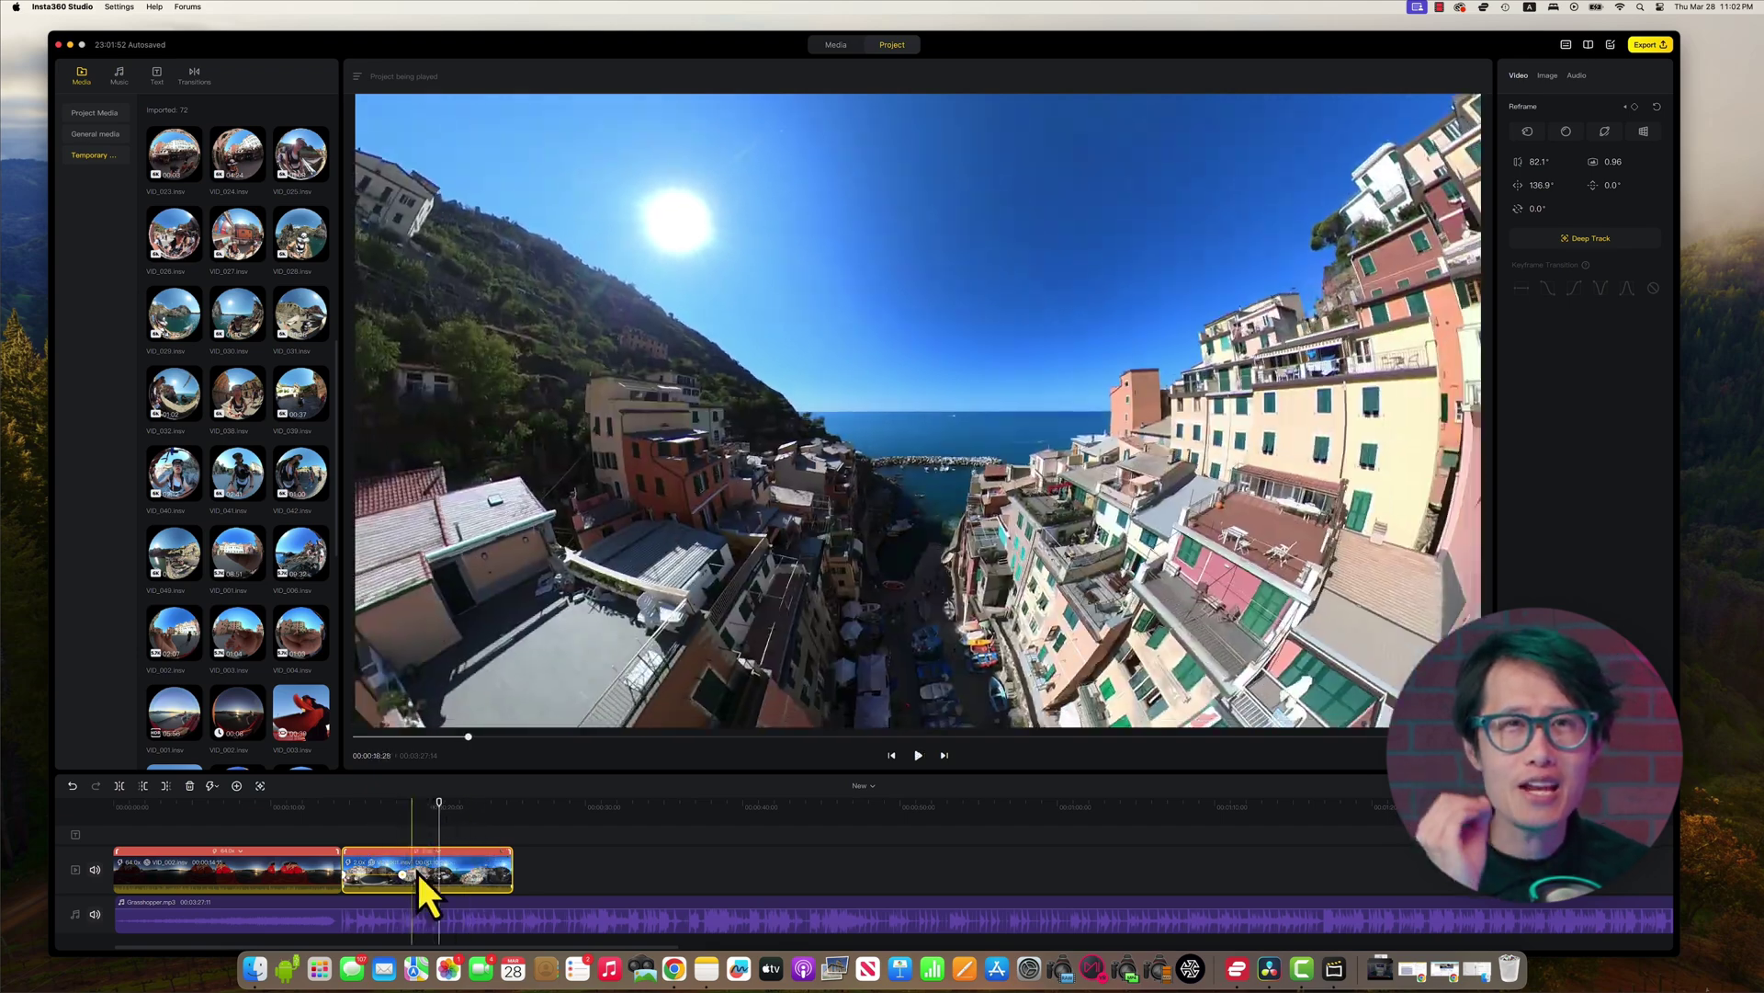
pyautogui.click(415, 875)
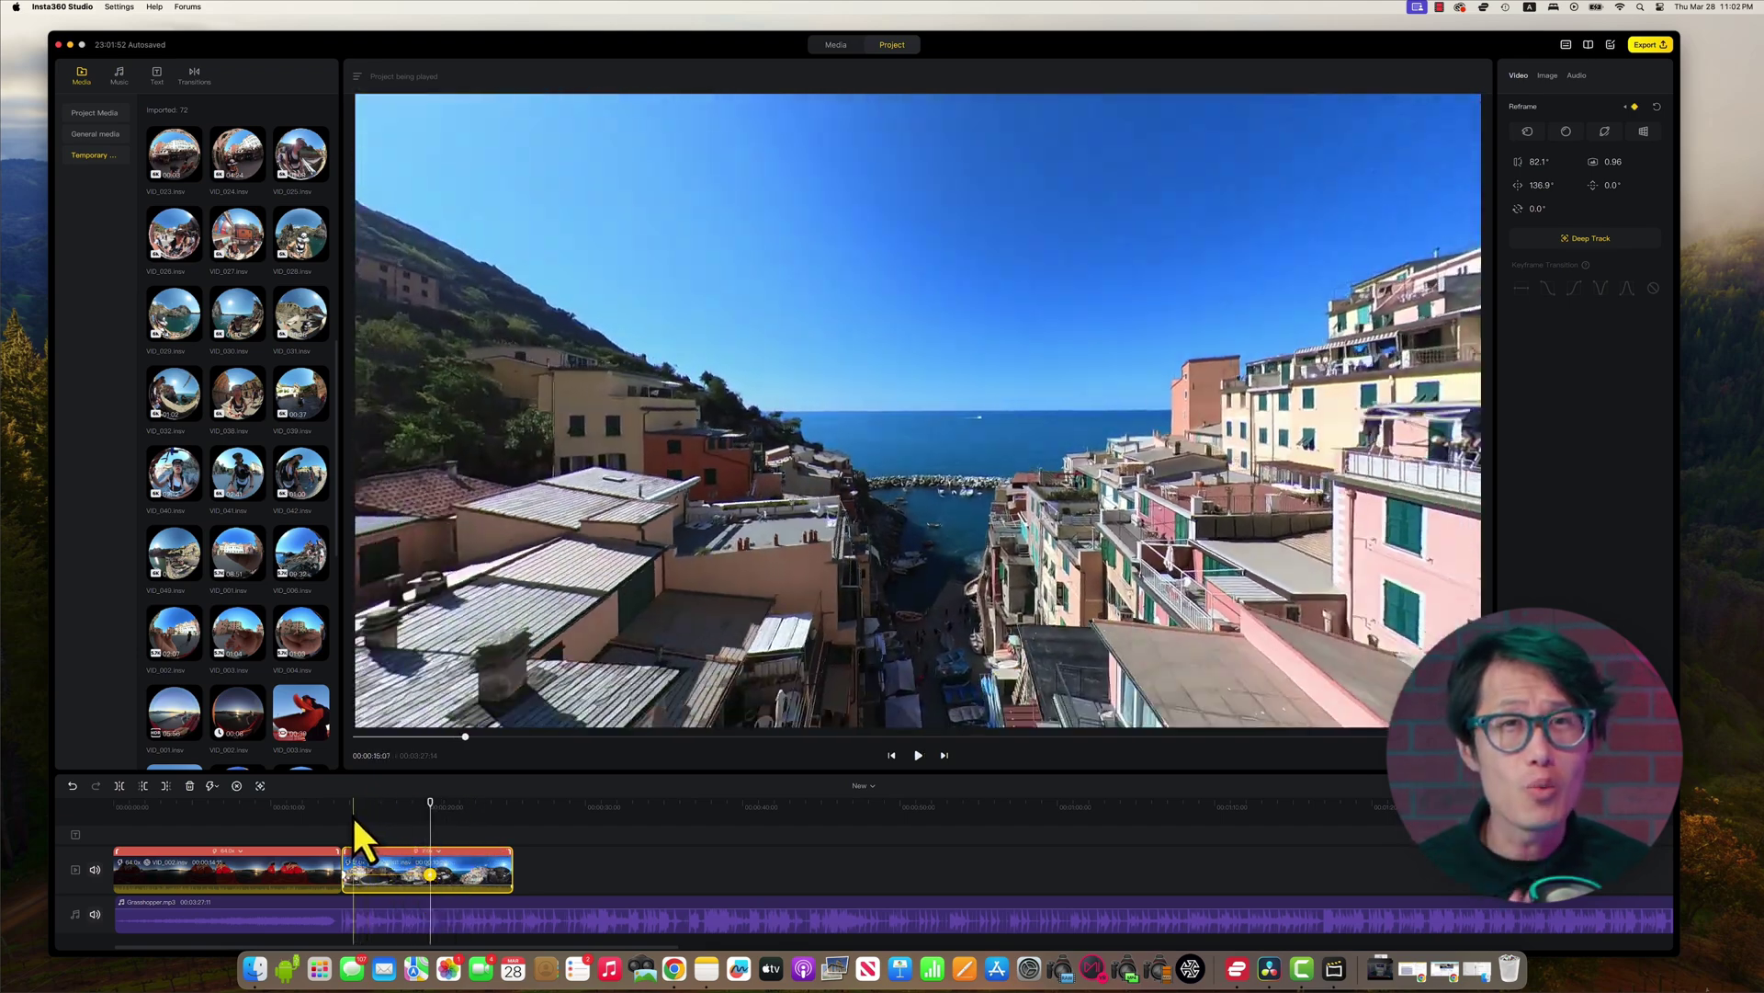
pyautogui.click(343, 813)
pyautogui.press('space')
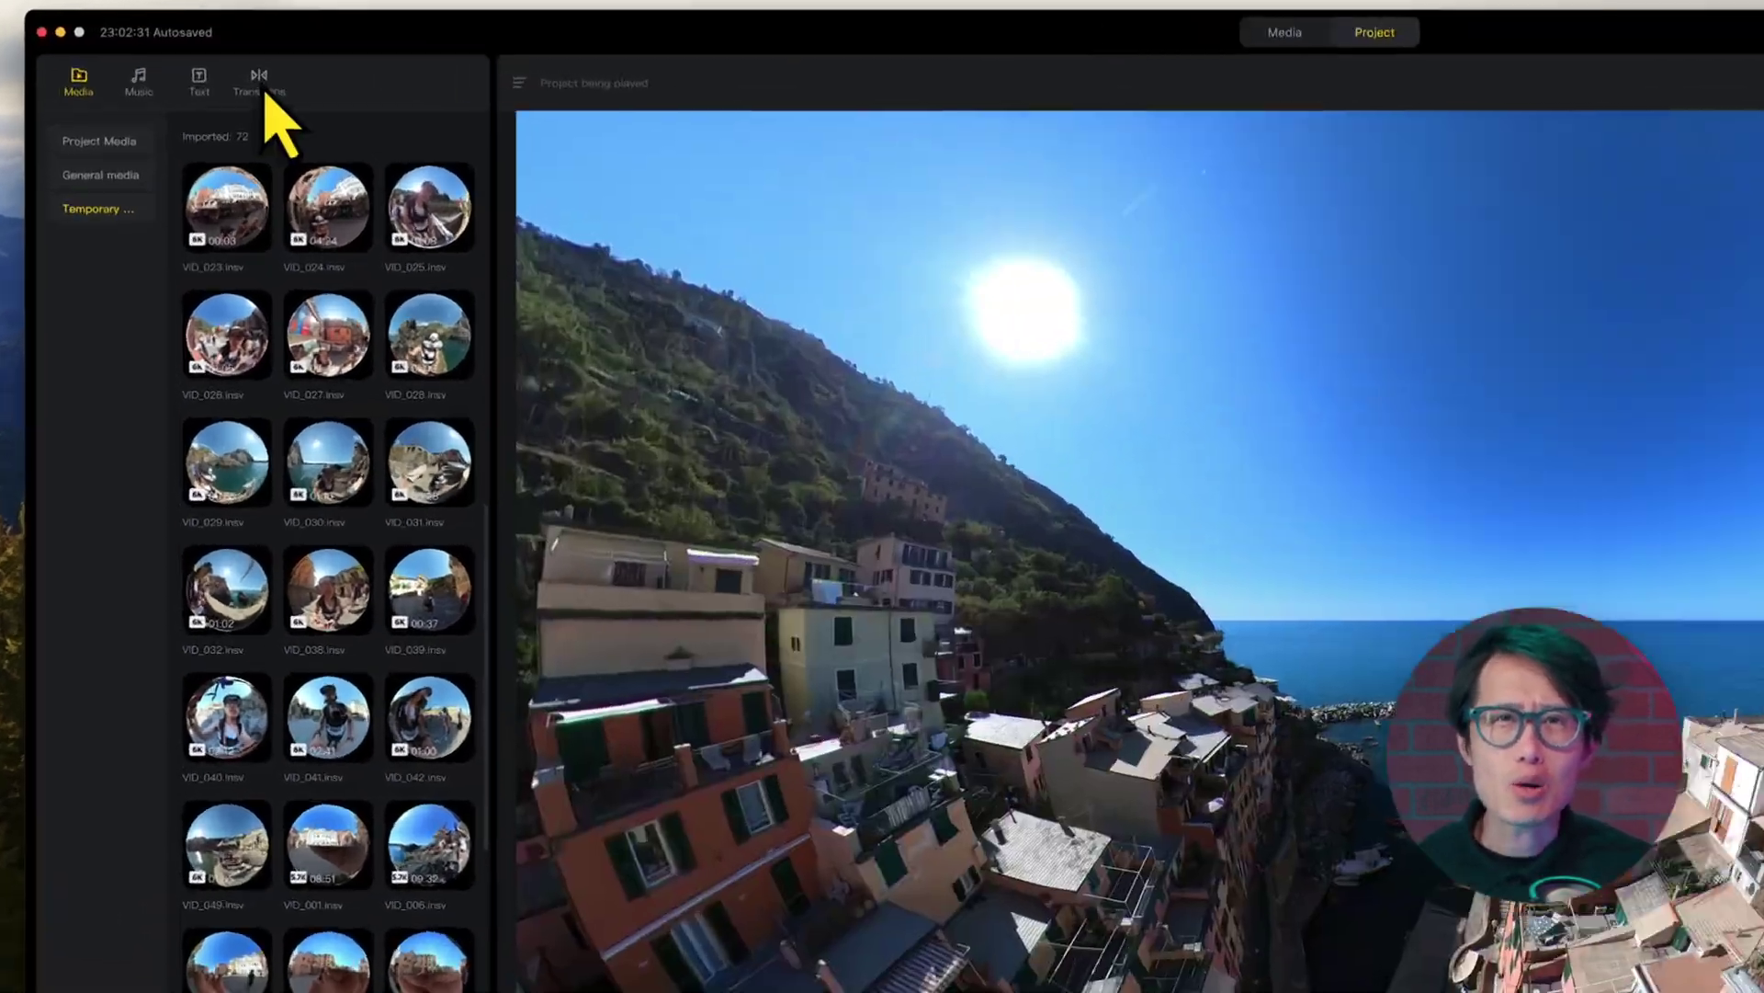
# - Place the 360 transition Tiny Planet between the two clips and play it back
pyautogui.click(194, 75)
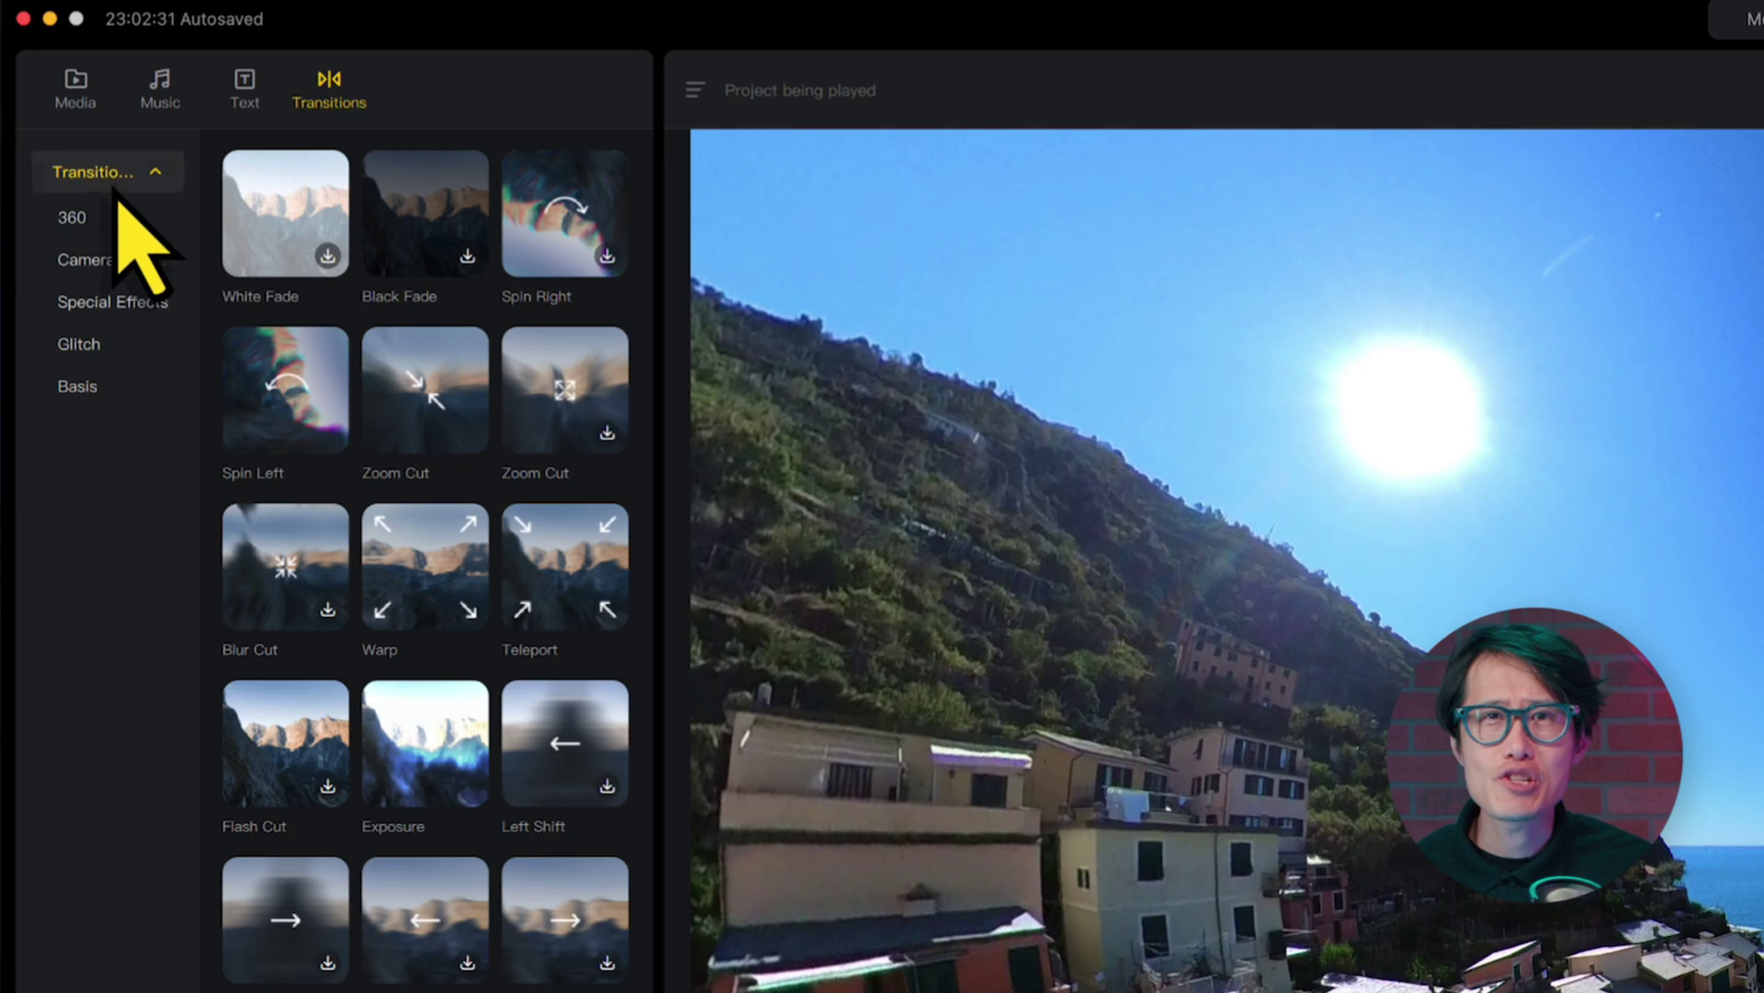
pyautogui.click(77, 230)
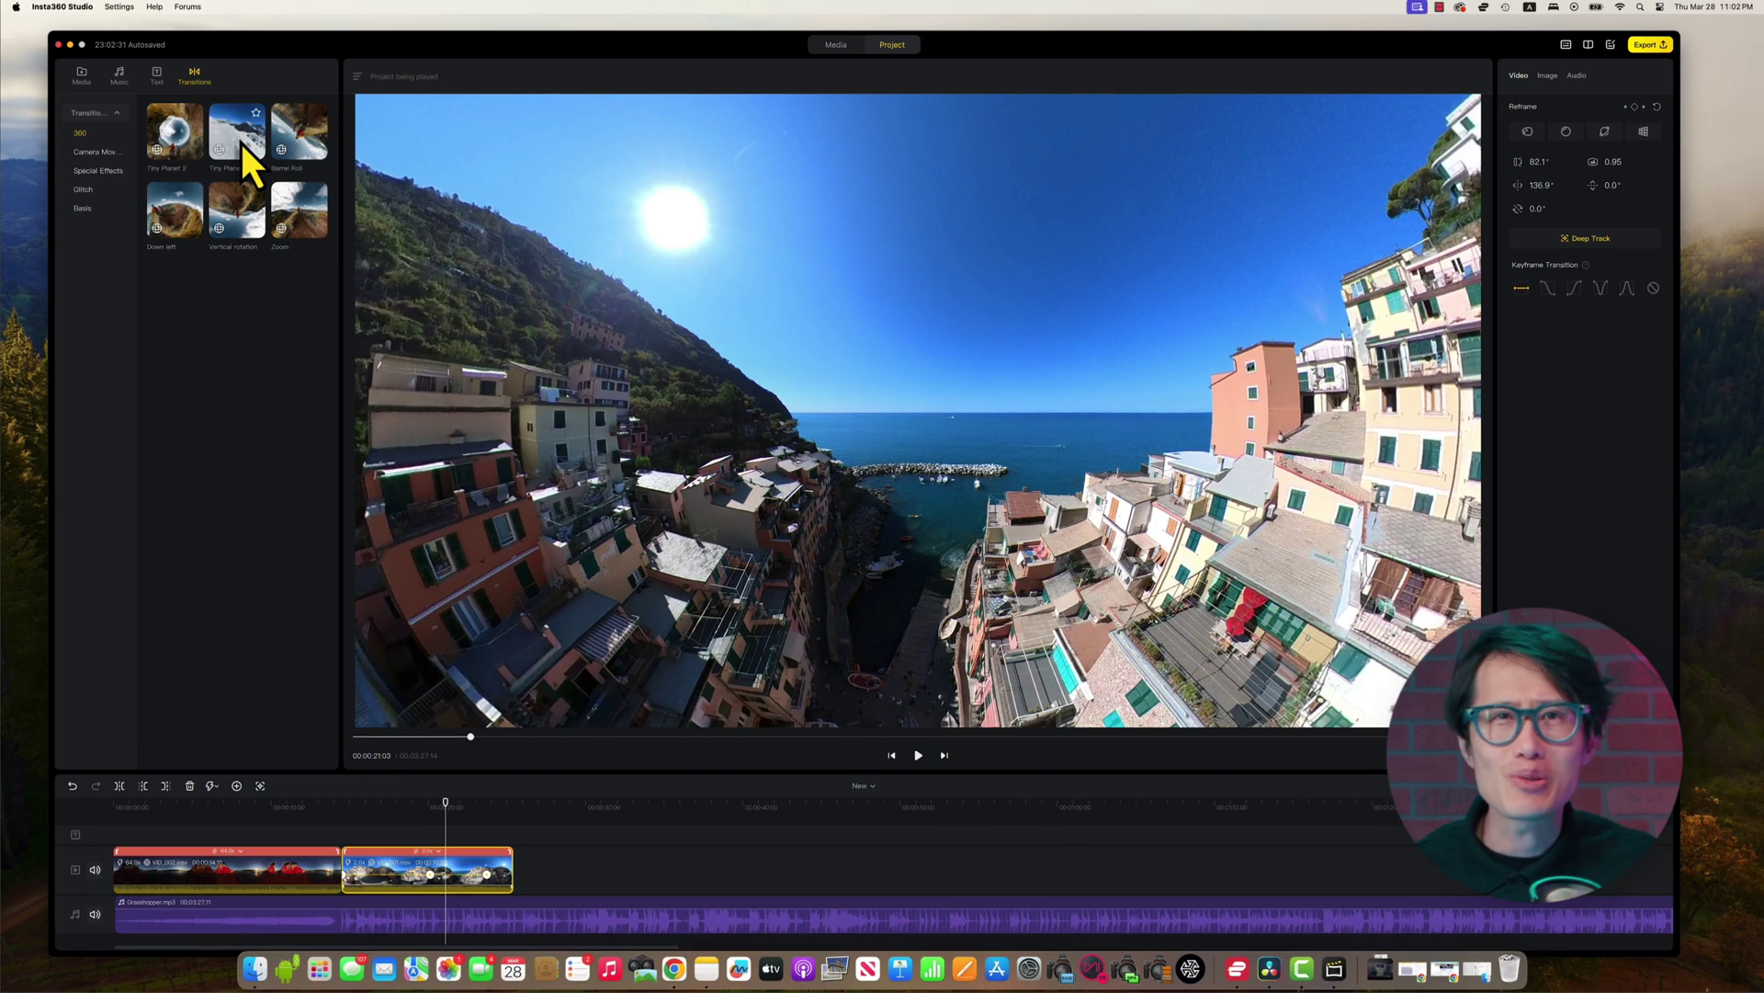
pyautogui.moveTo(437, 244); pyautogui.dragTo(589, 992)
pyautogui.moveTo(305, 636); pyautogui.dragTo(344, 875)
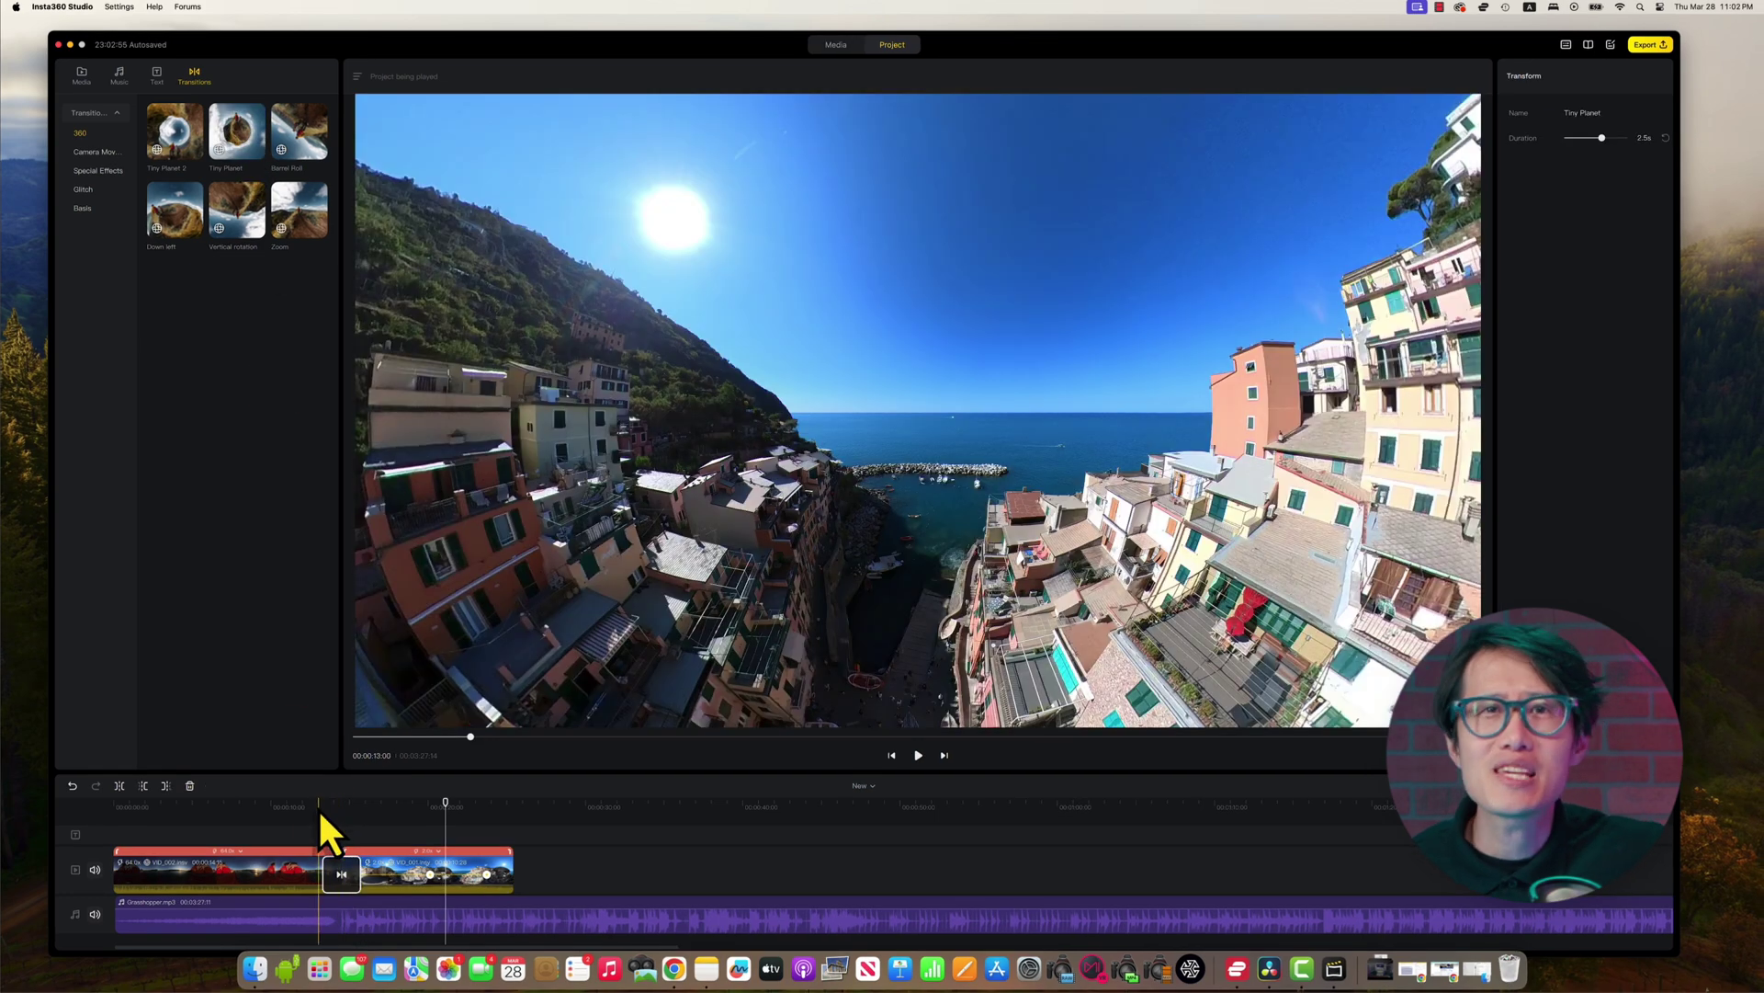
pyautogui.click(318, 808)
pyautogui.press('space')
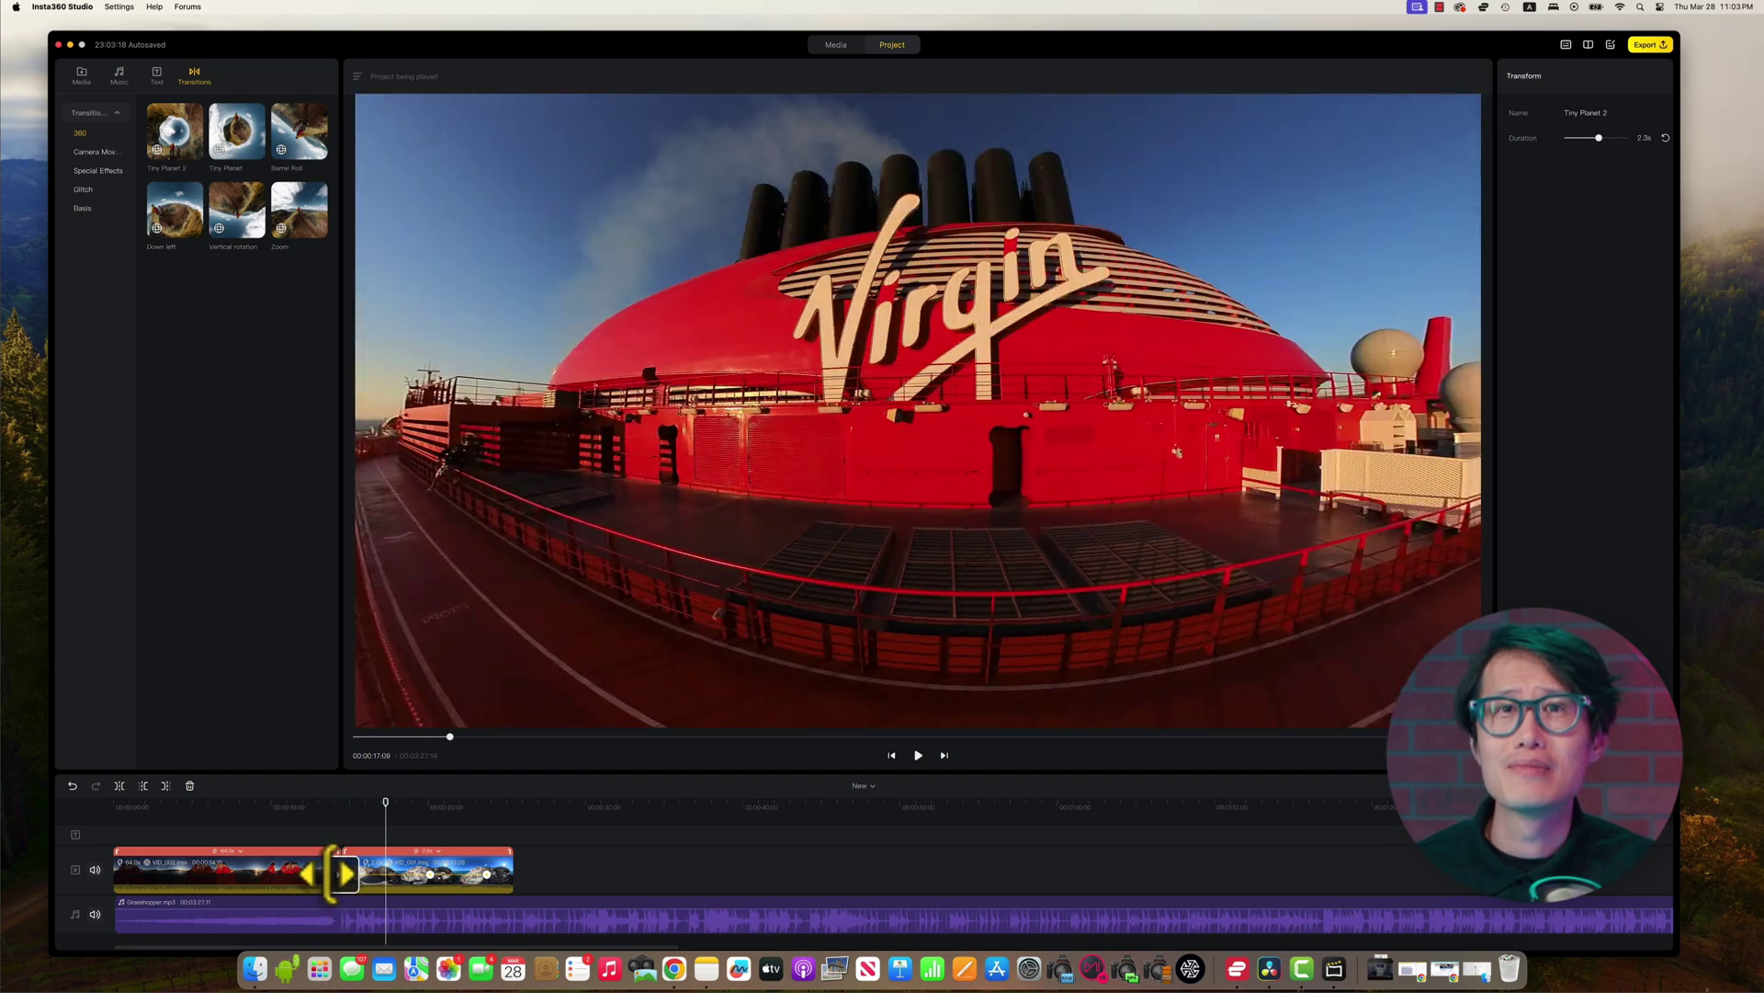
# - Apply the Tiny Planet view to the second clip's last keyframe and adjust its field of view
pyautogui.click(487, 874)
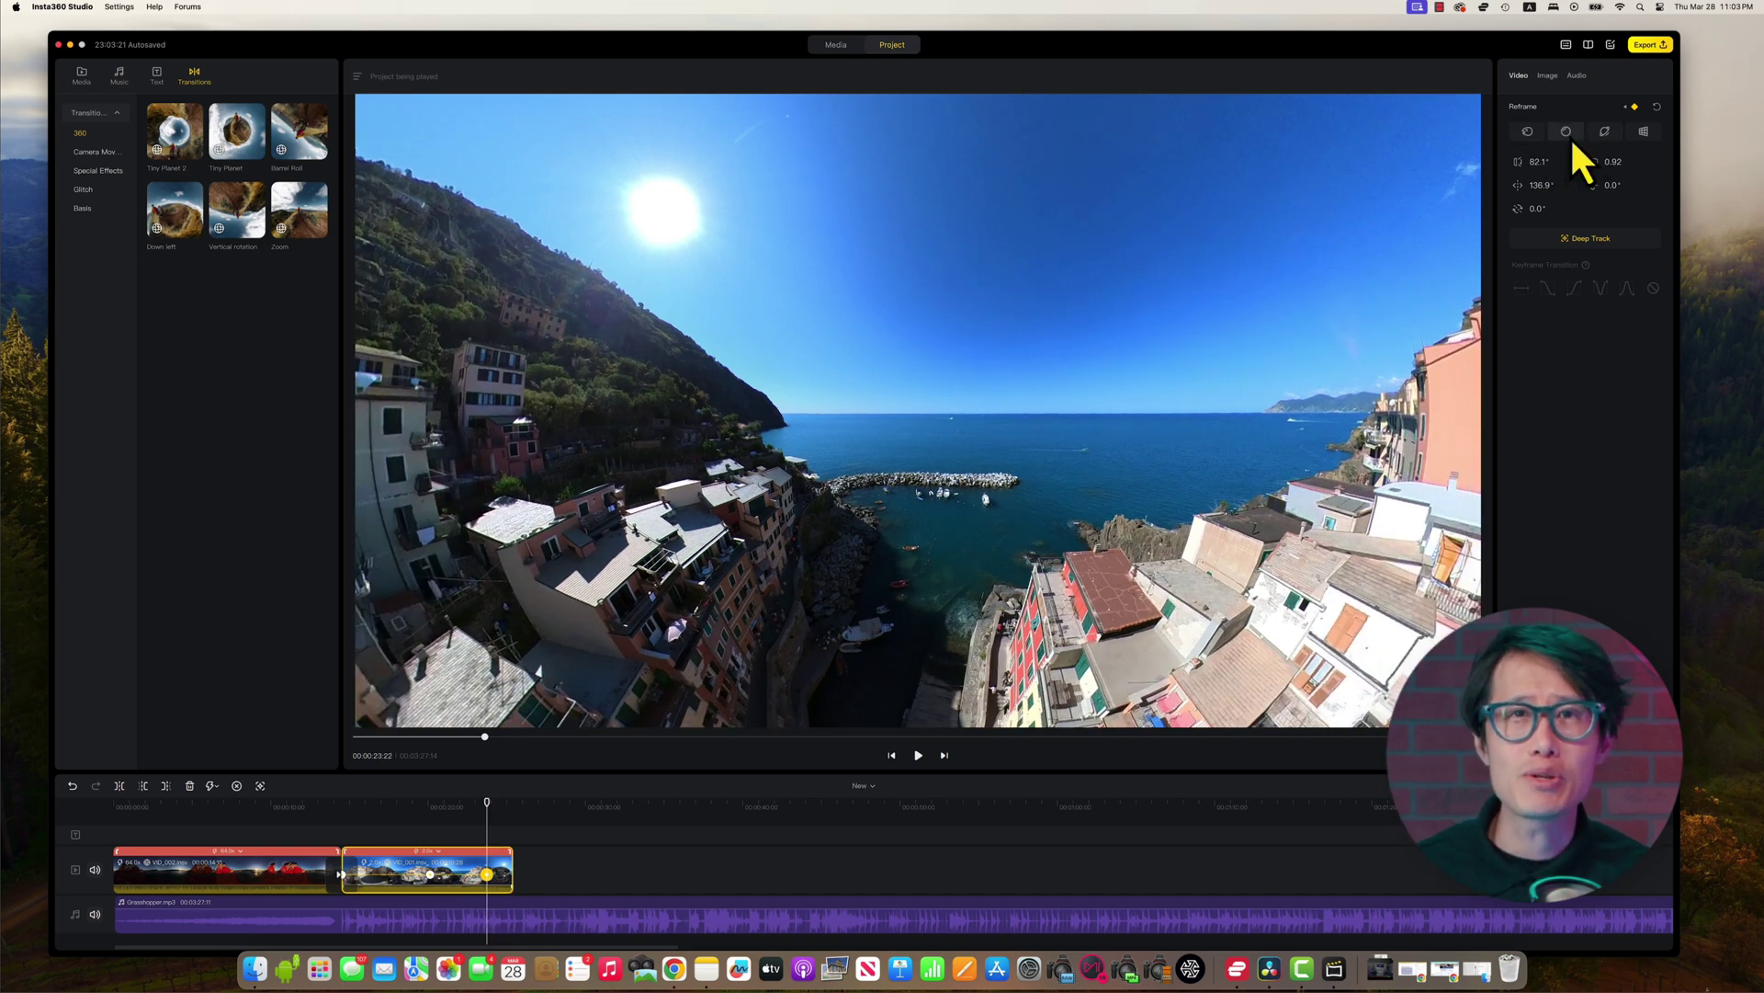
pyautogui.click(1603, 136)
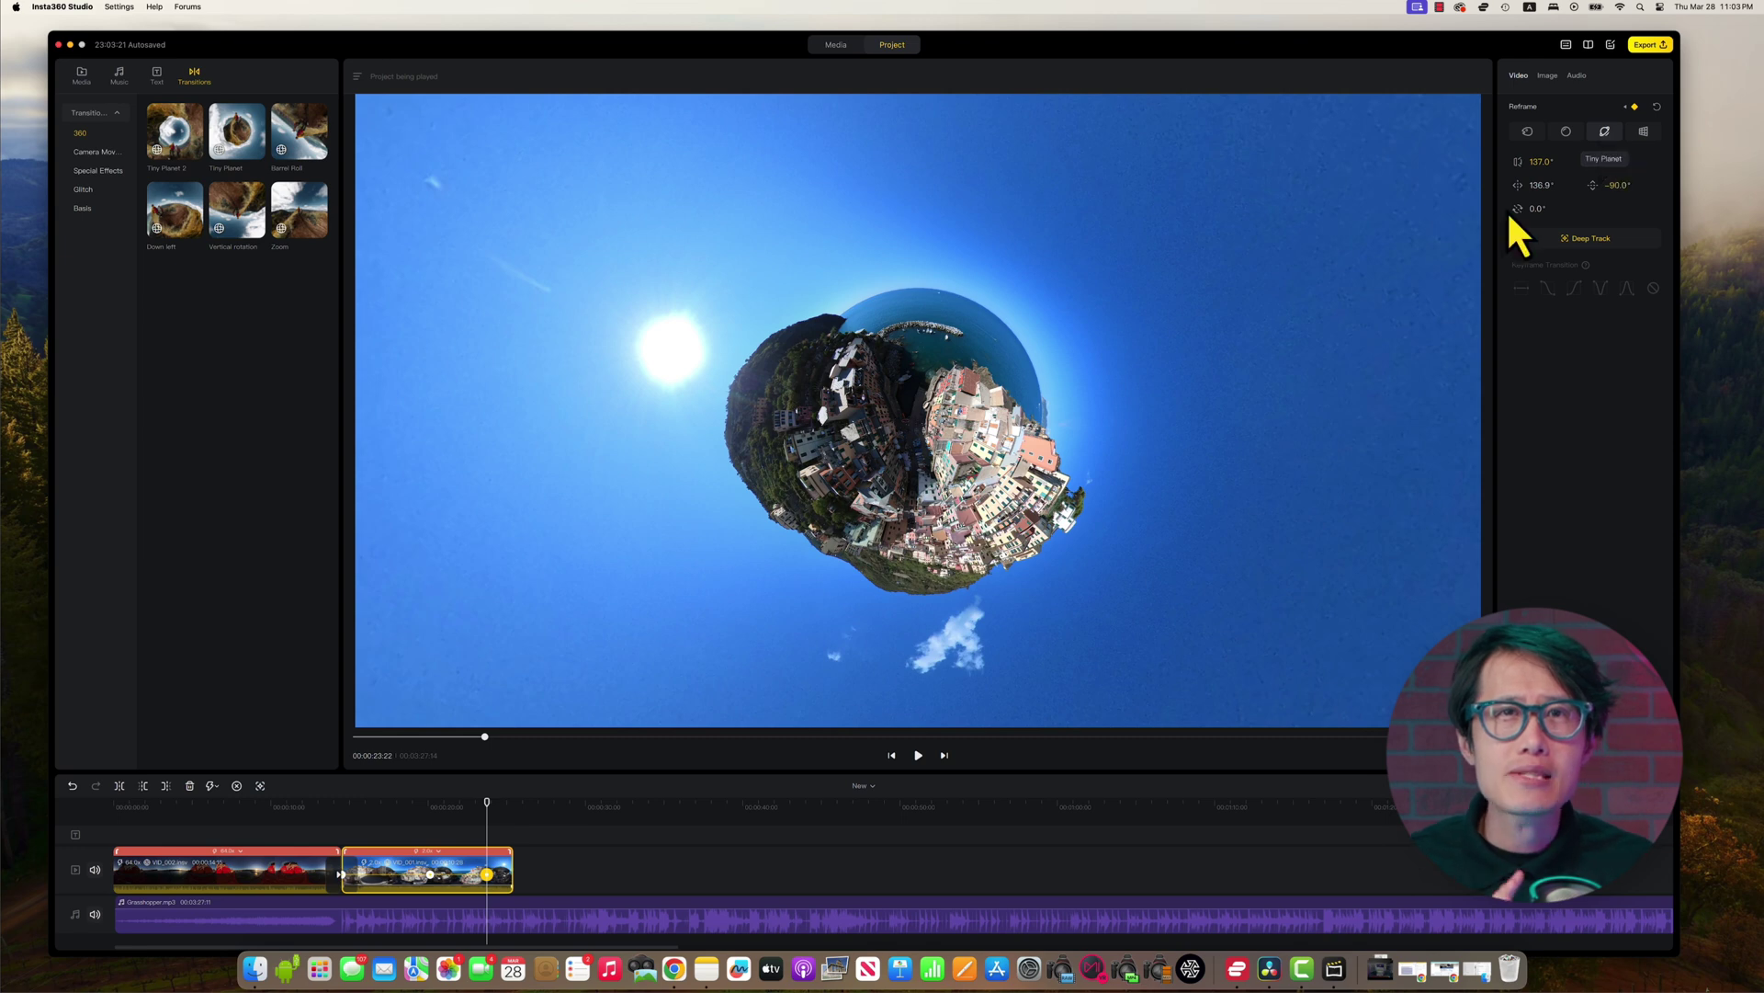
pyautogui.moveTo(1539, 164); pyautogui.dragTo(1426, 181)
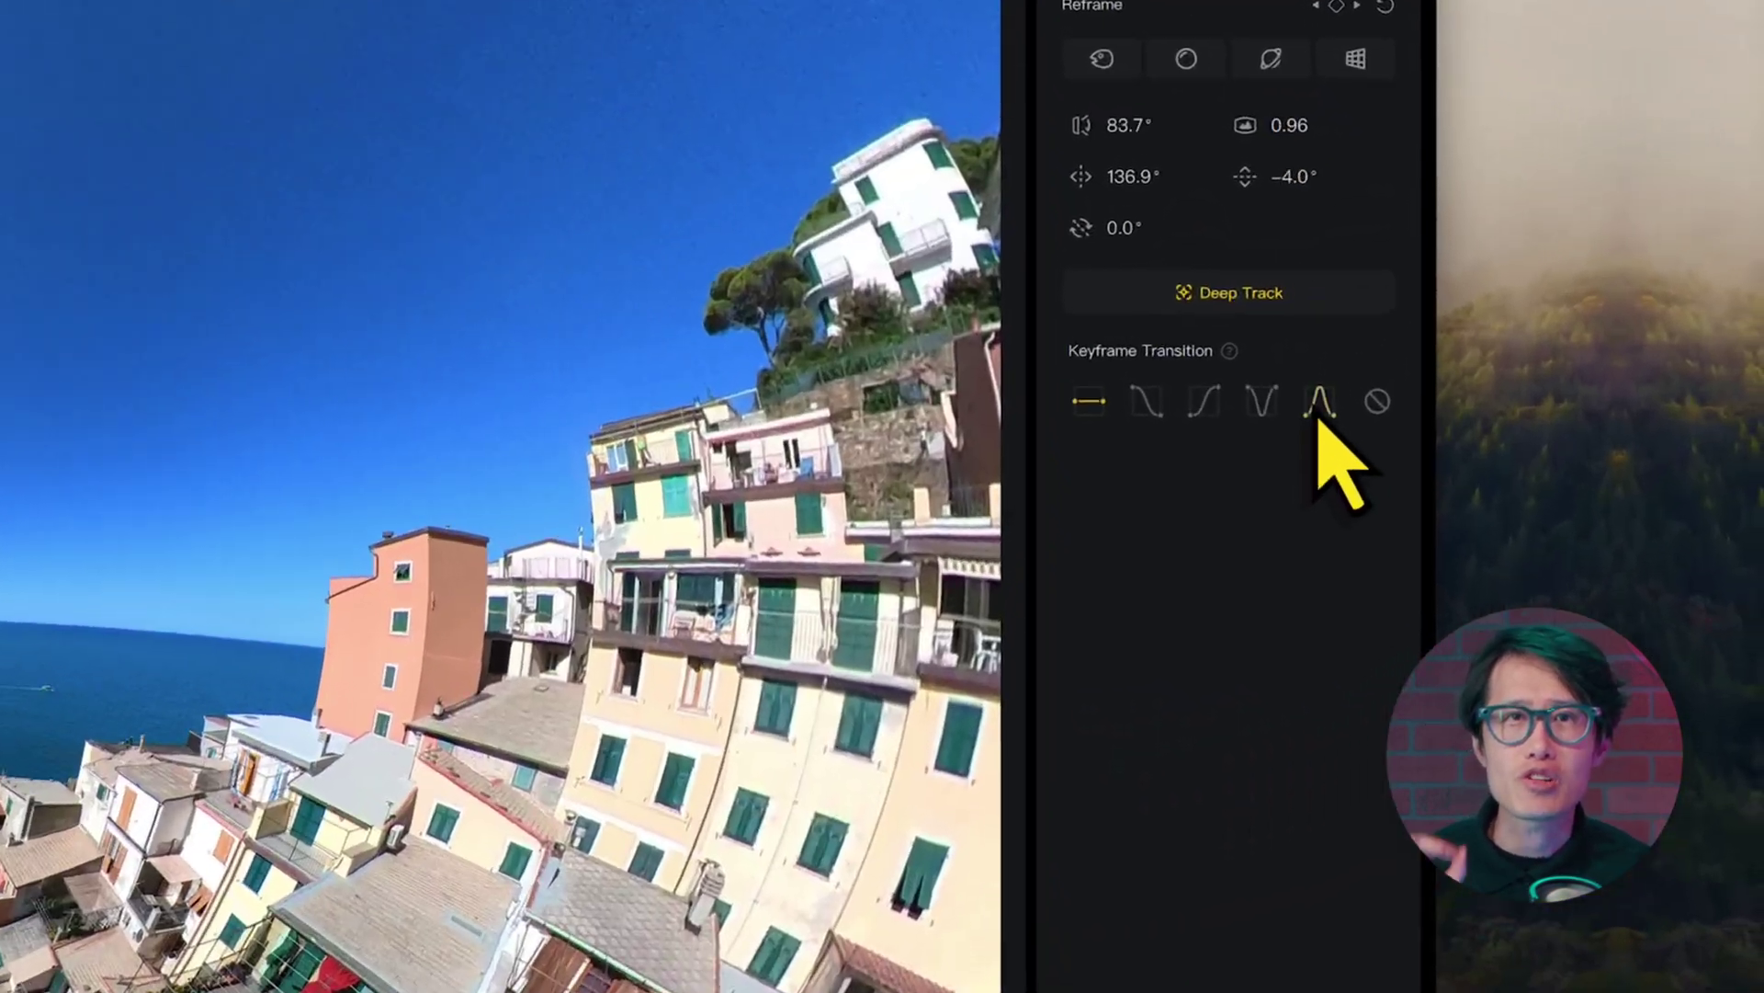
# - Choose the bell-shaped keyframe transition between the second clip's two keyframes and play back the result
pyautogui.click(1627, 289)
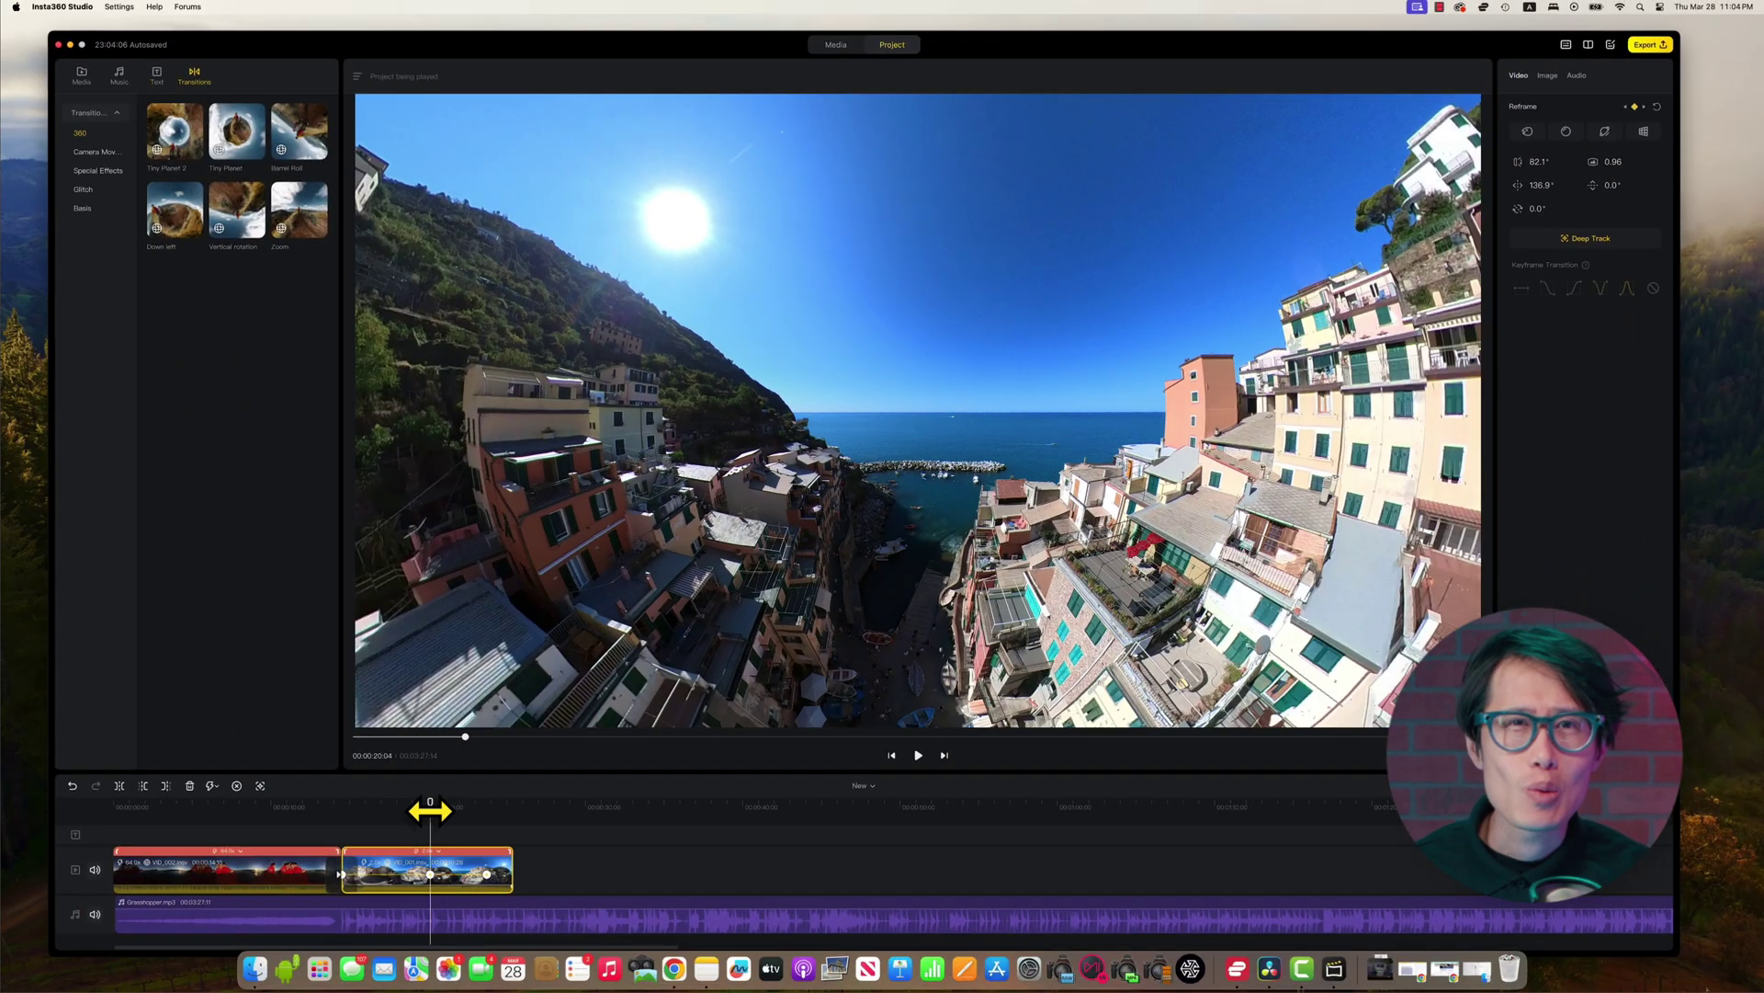
pyautogui.press('space')
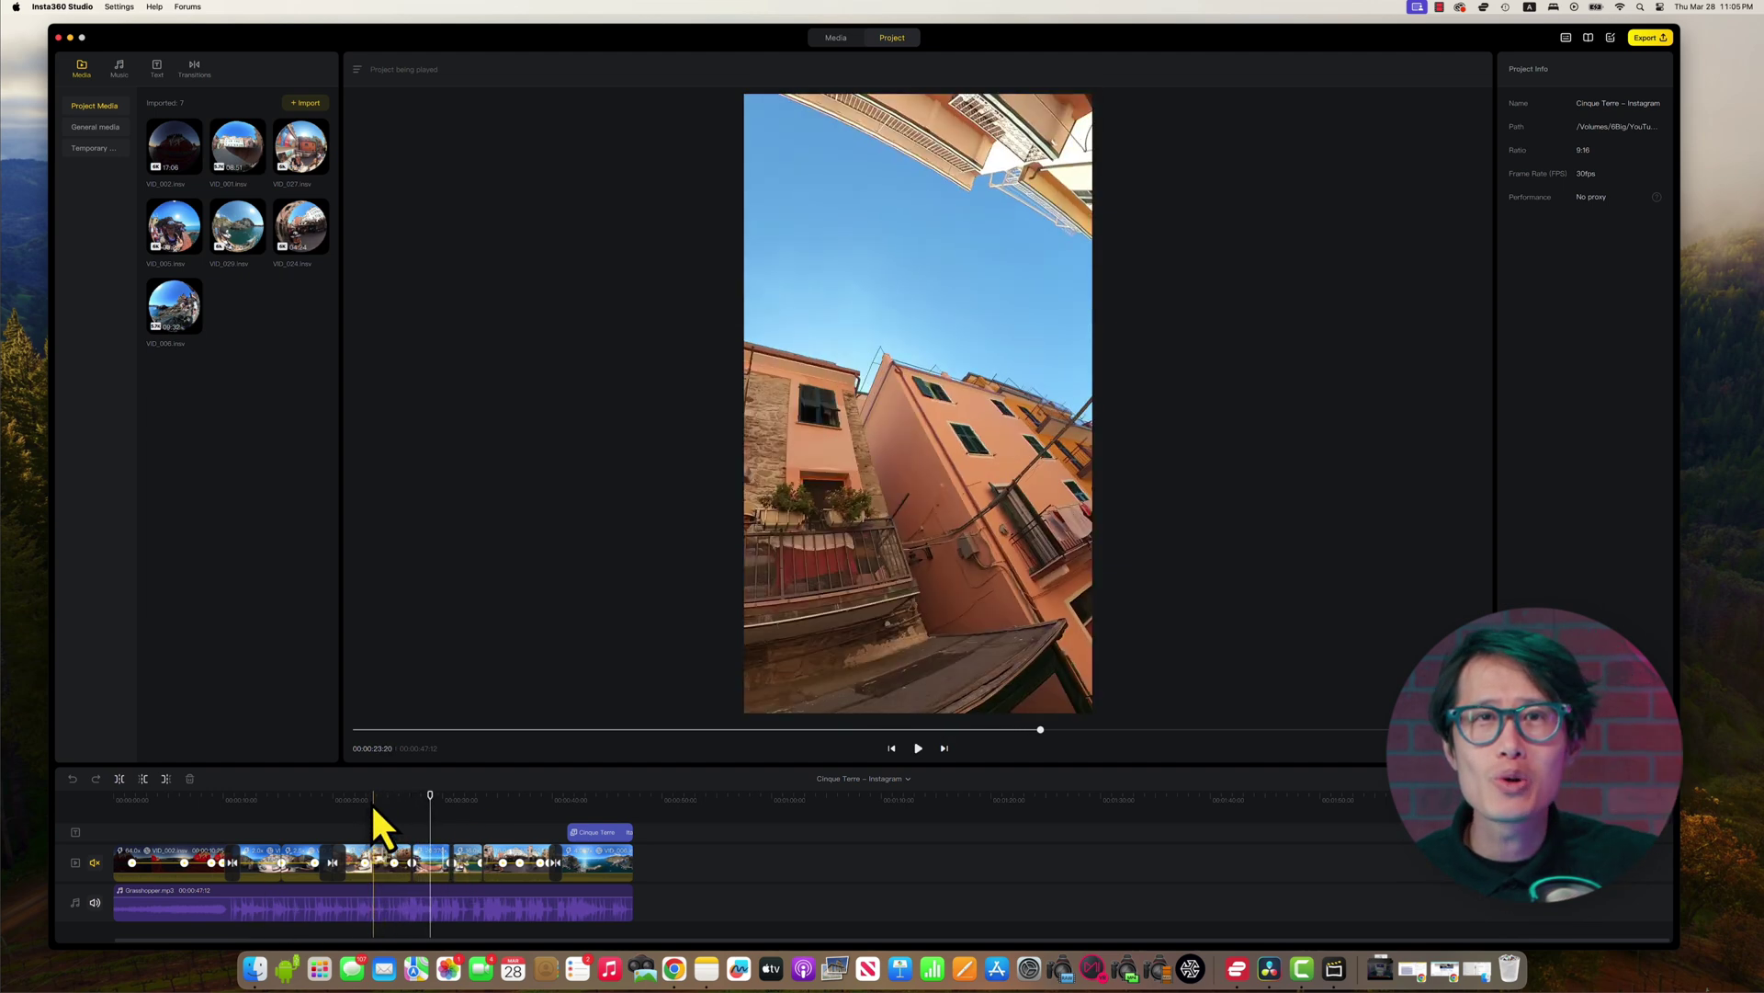
# - Play back the transitions between the middle and final clips of the Cinque Terre - Instagram project
pyautogui.click(365, 868)
pyautogui.press('space')
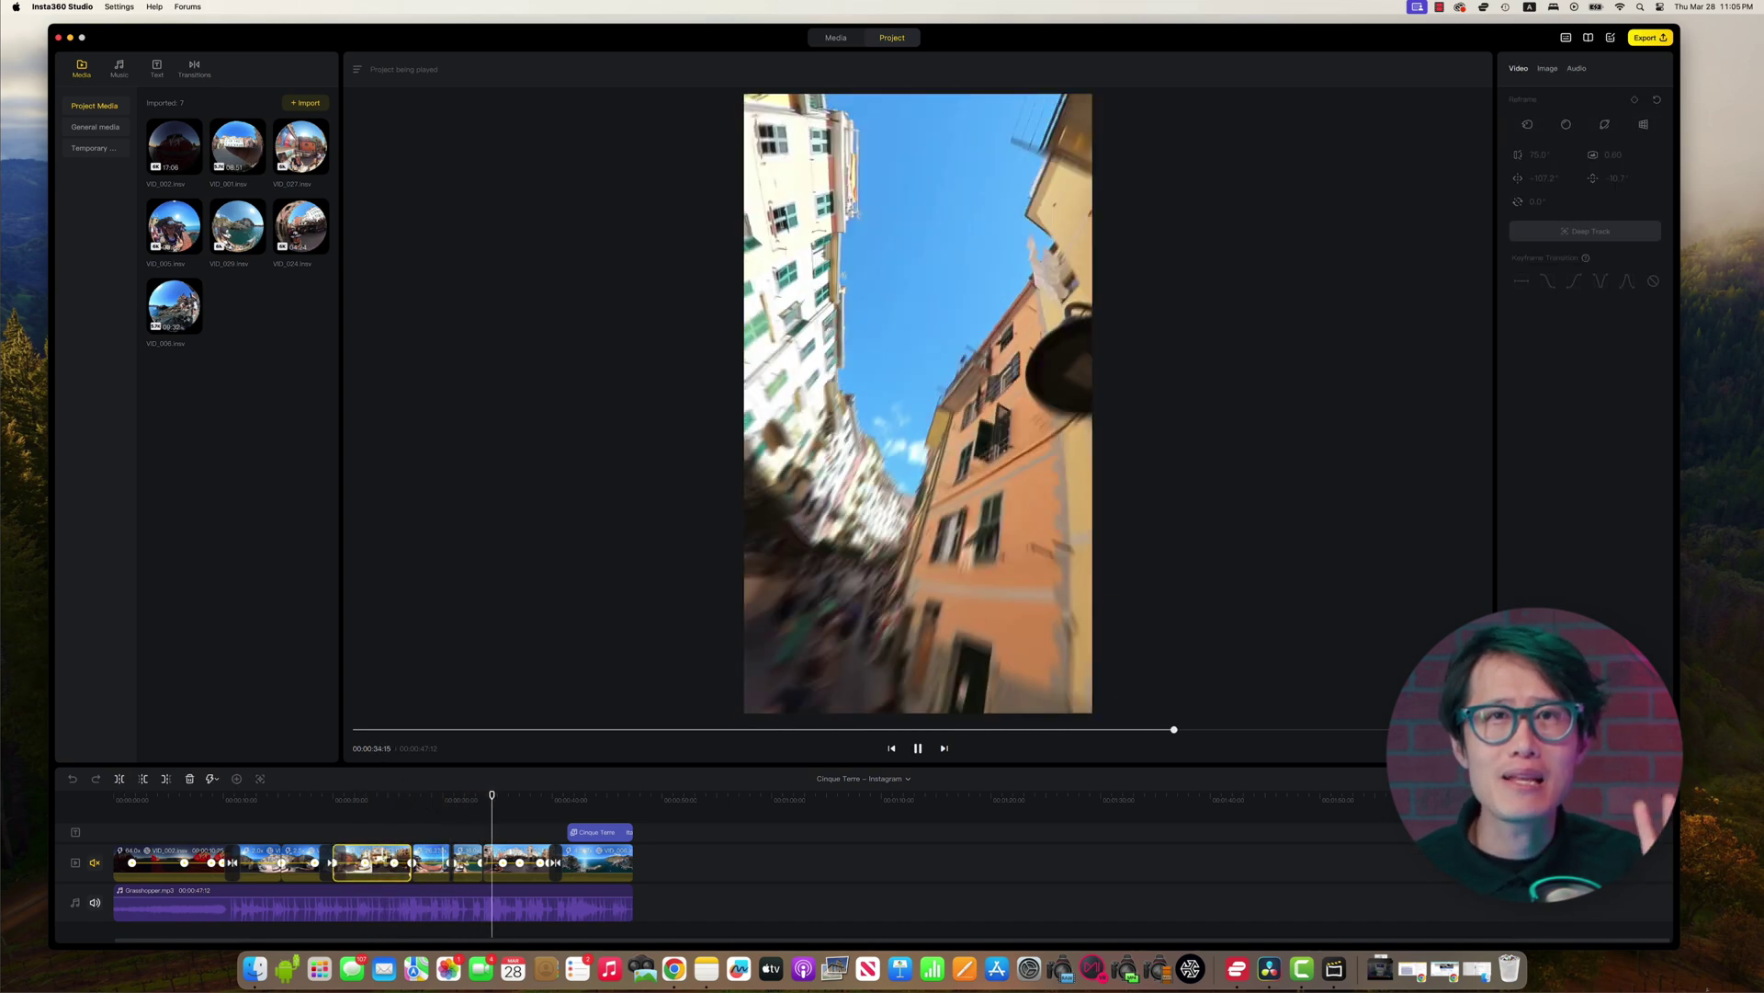
pyautogui.moveTo(505, 796); pyautogui.dragTo(402, 790)
pyautogui.press('space')
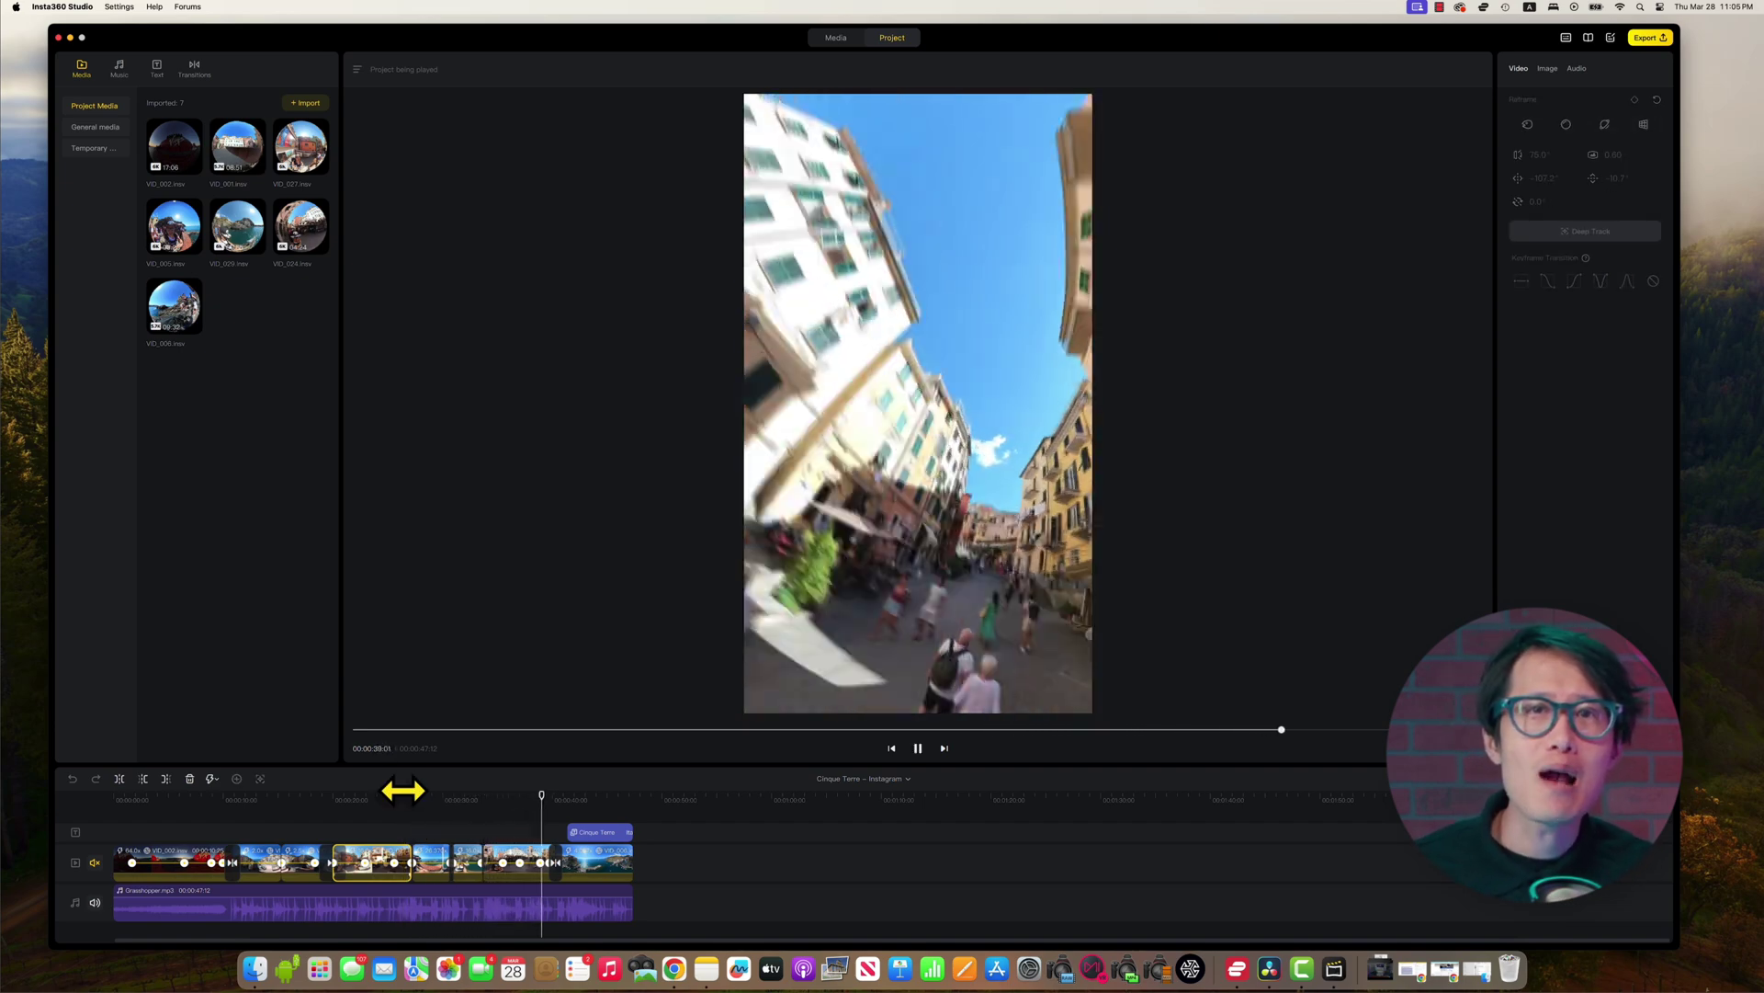
pyautogui.click(524, 878)
pyautogui.click(563, 796)
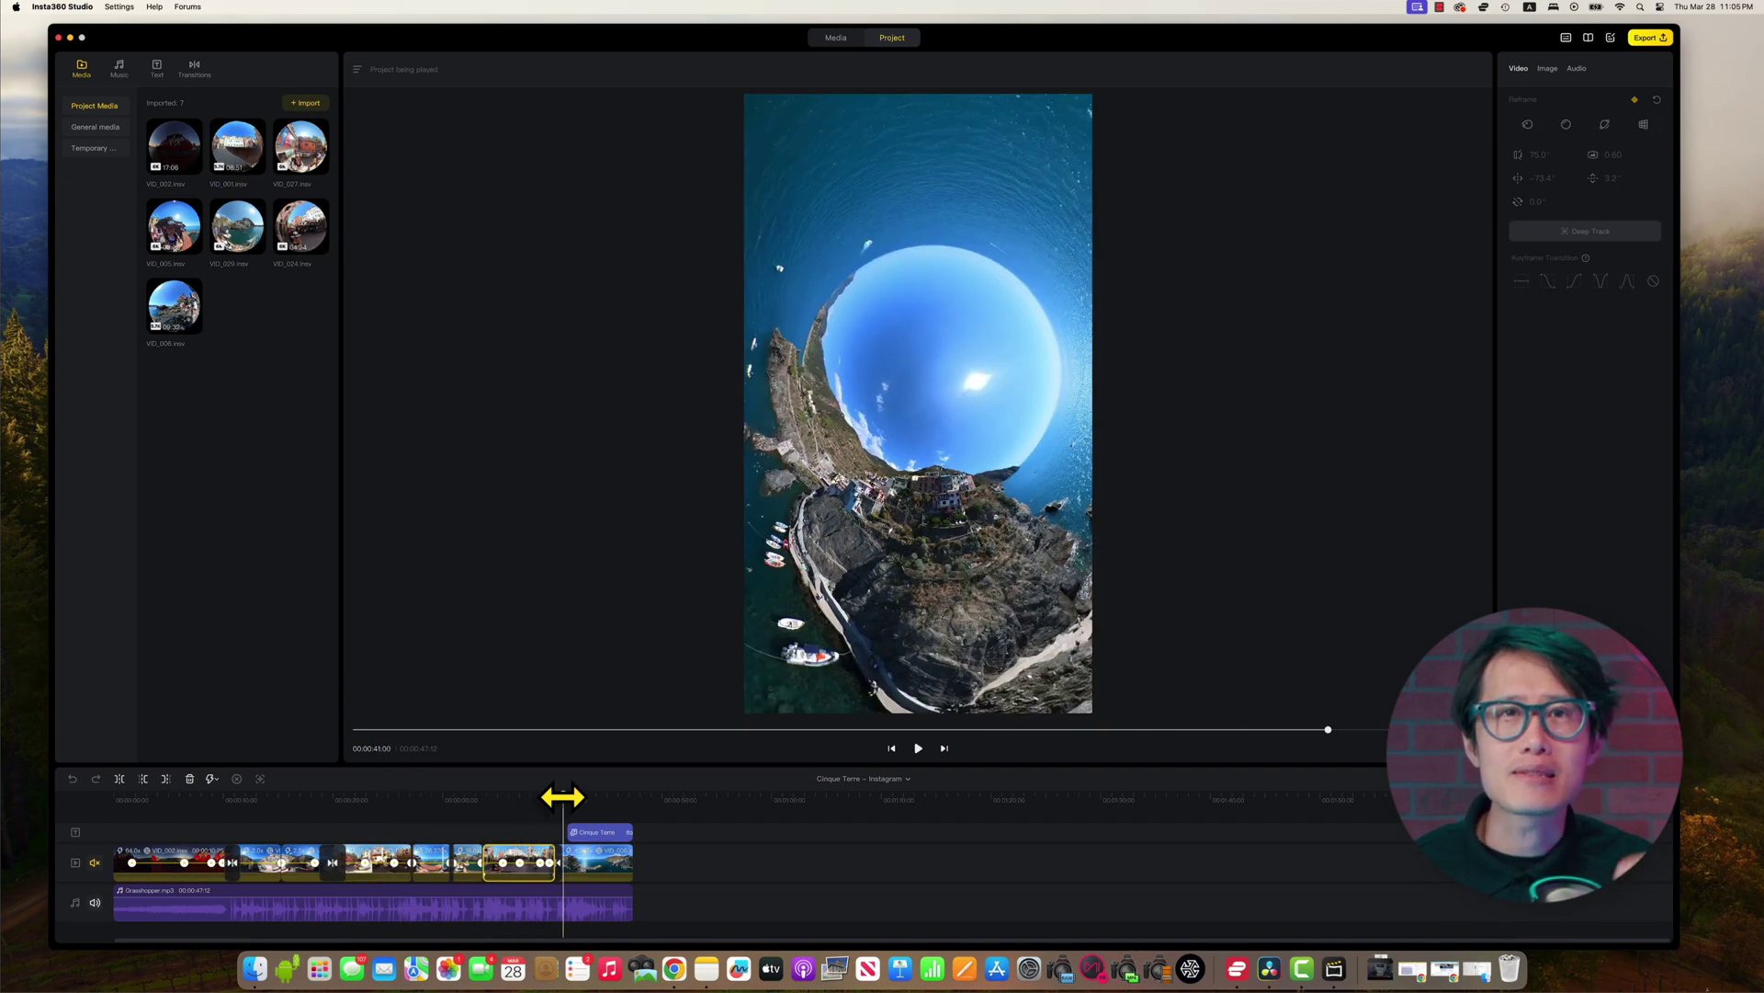
# - Examine the Cinque Terre Italy title's settings and compare it with the Summer Day template from the text library
pyautogui.click(612, 832)
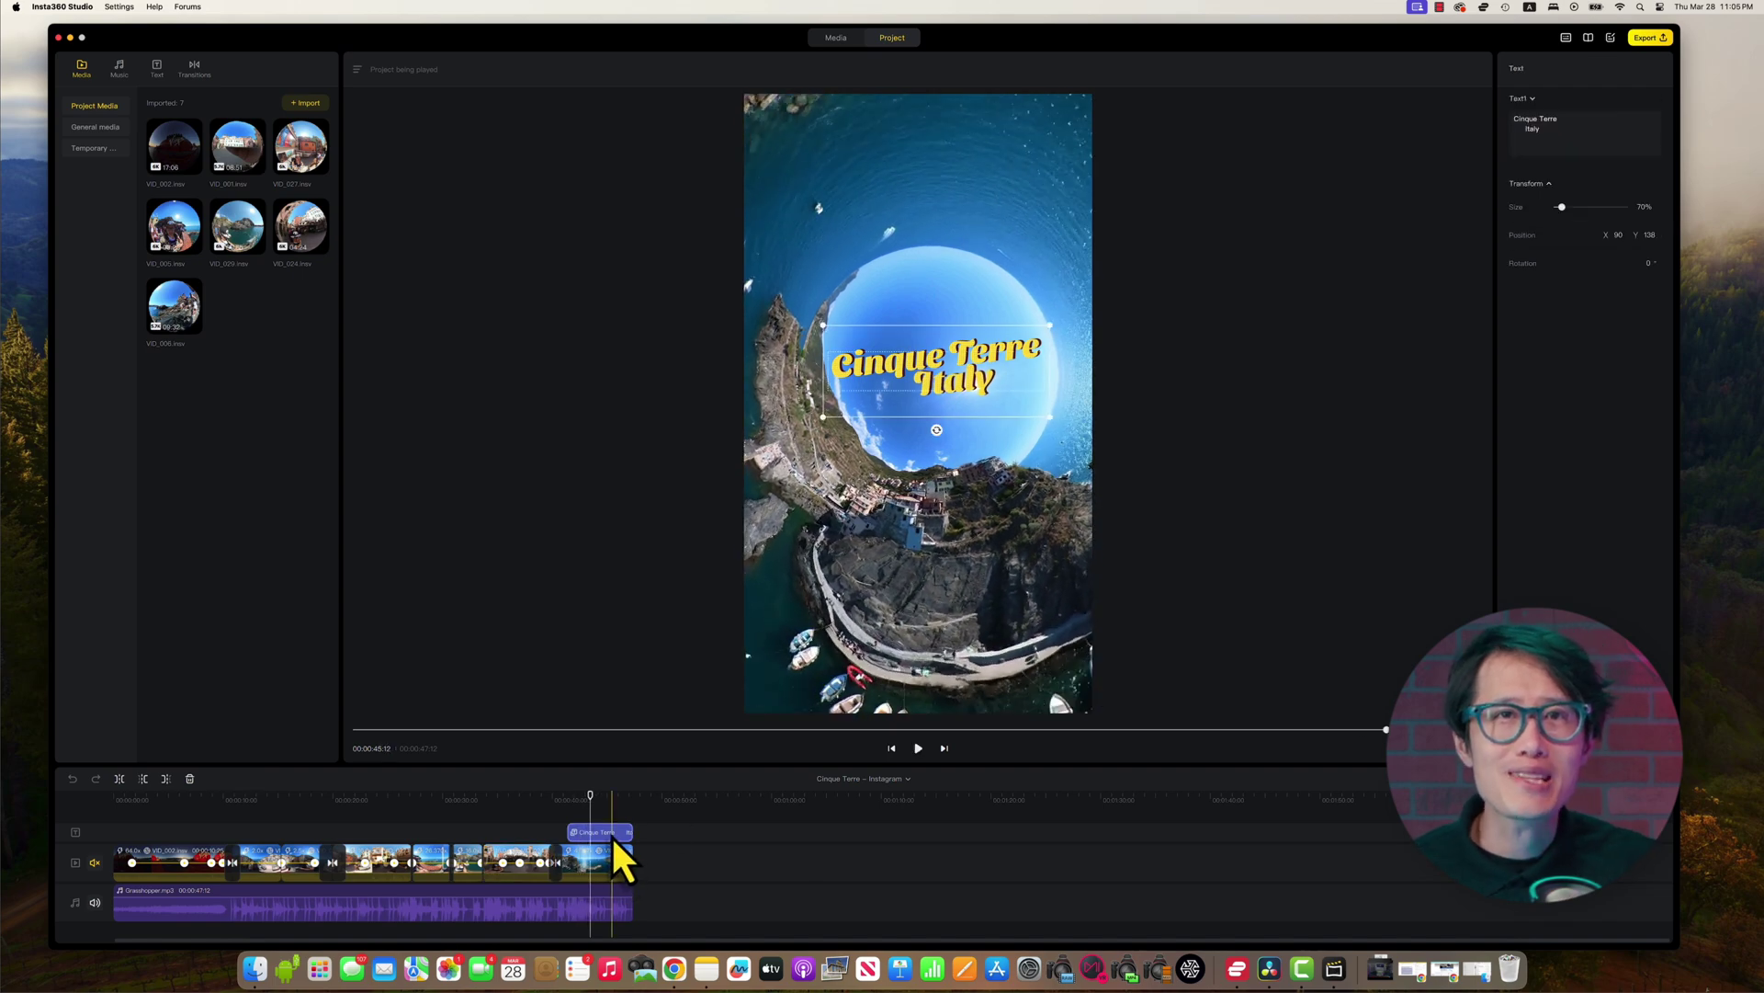
pyautogui.click(157, 68)
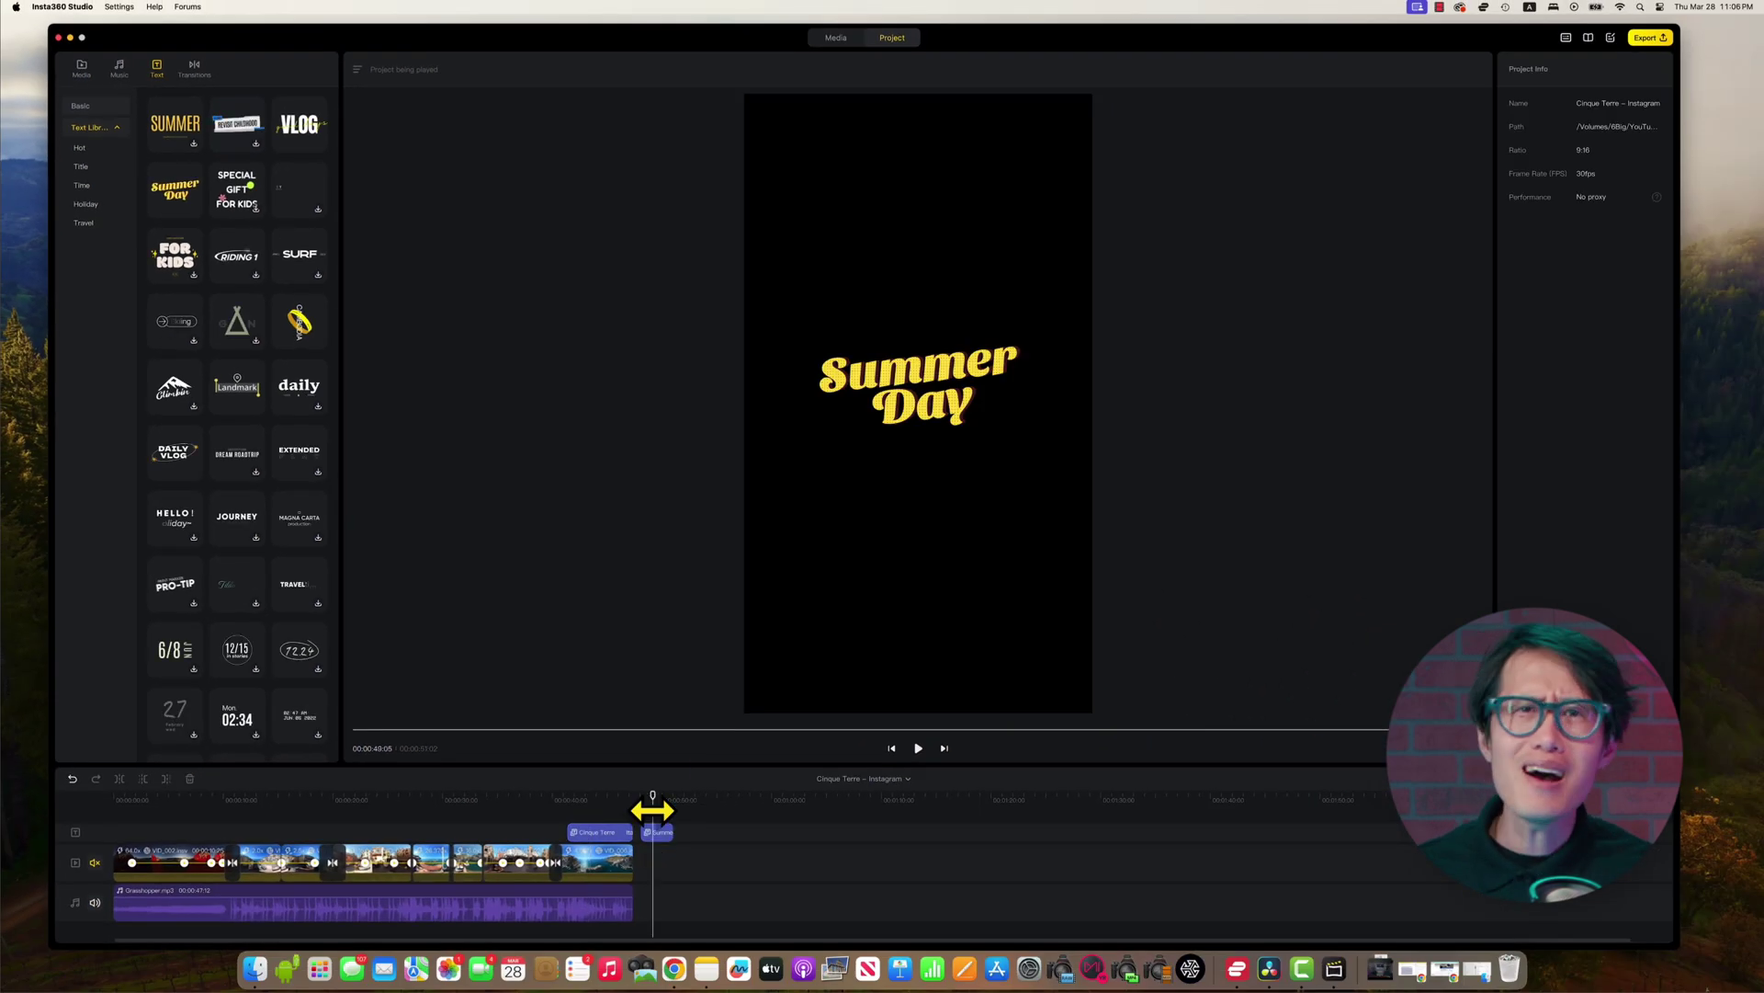
pyautogui.moveTo(653, 810); pyautogui.dragTo(594, 809)
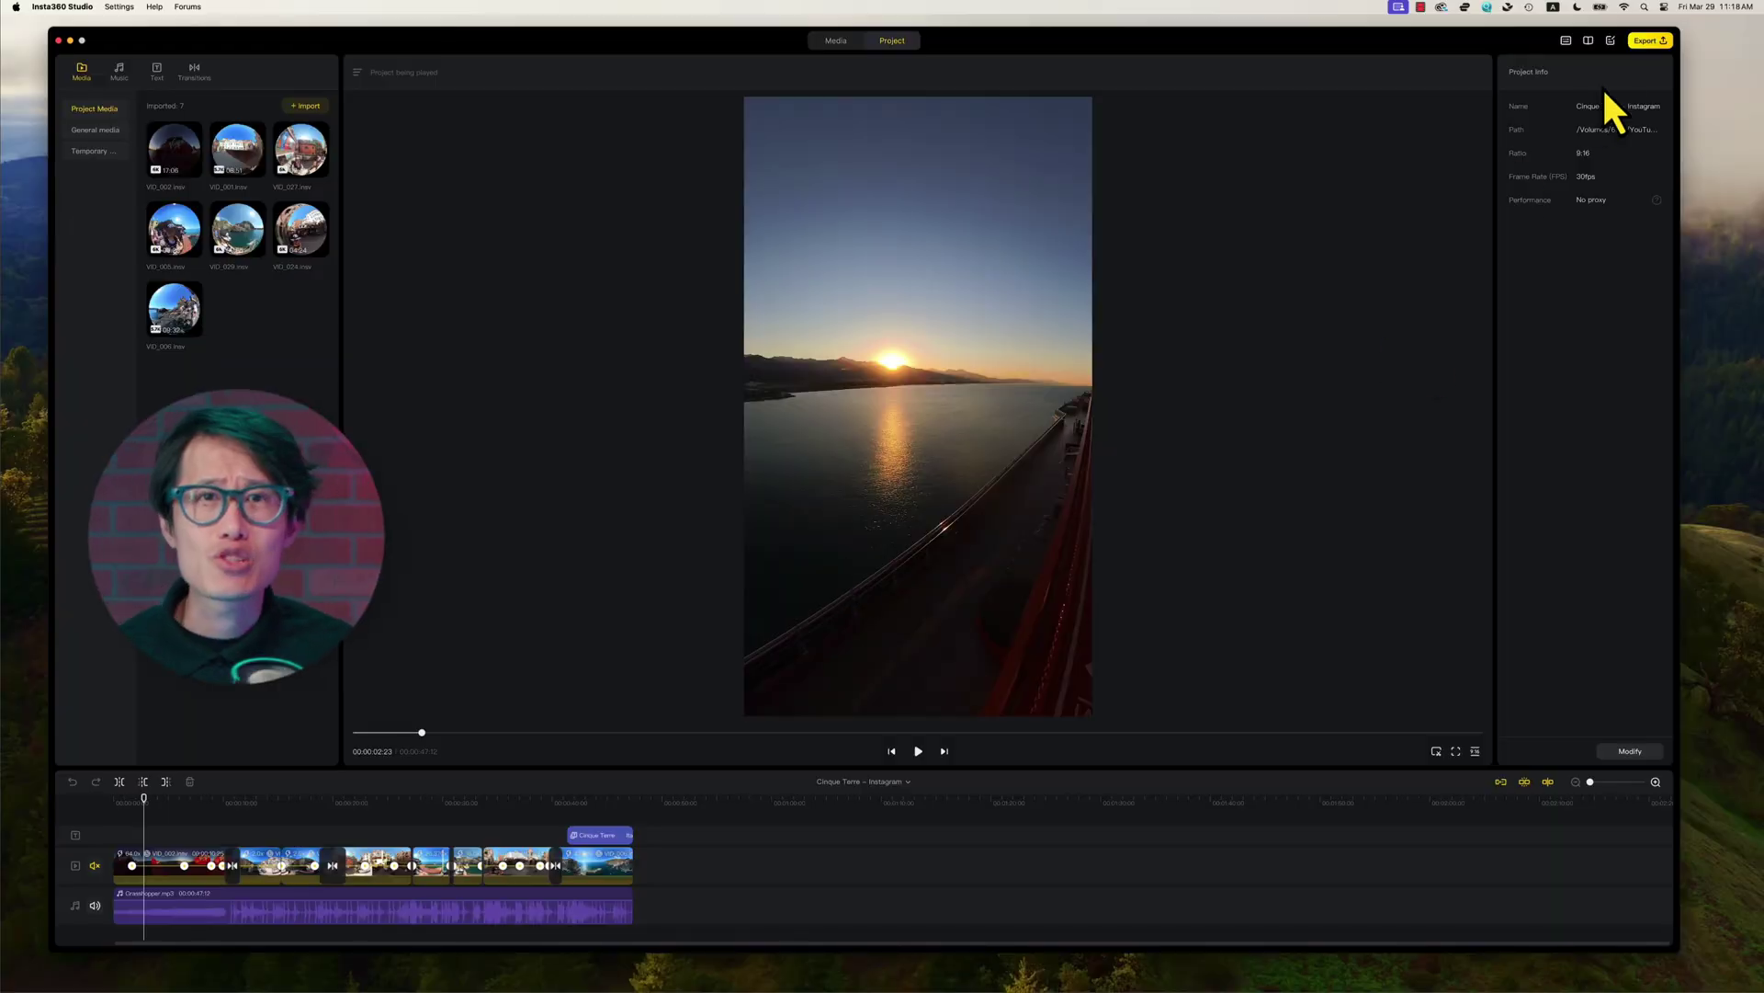
# - Set the encoding format to ProRes 422 in the project's export settings
pyautogui.click(1653, 41)
pyautogui.click(896, 570)
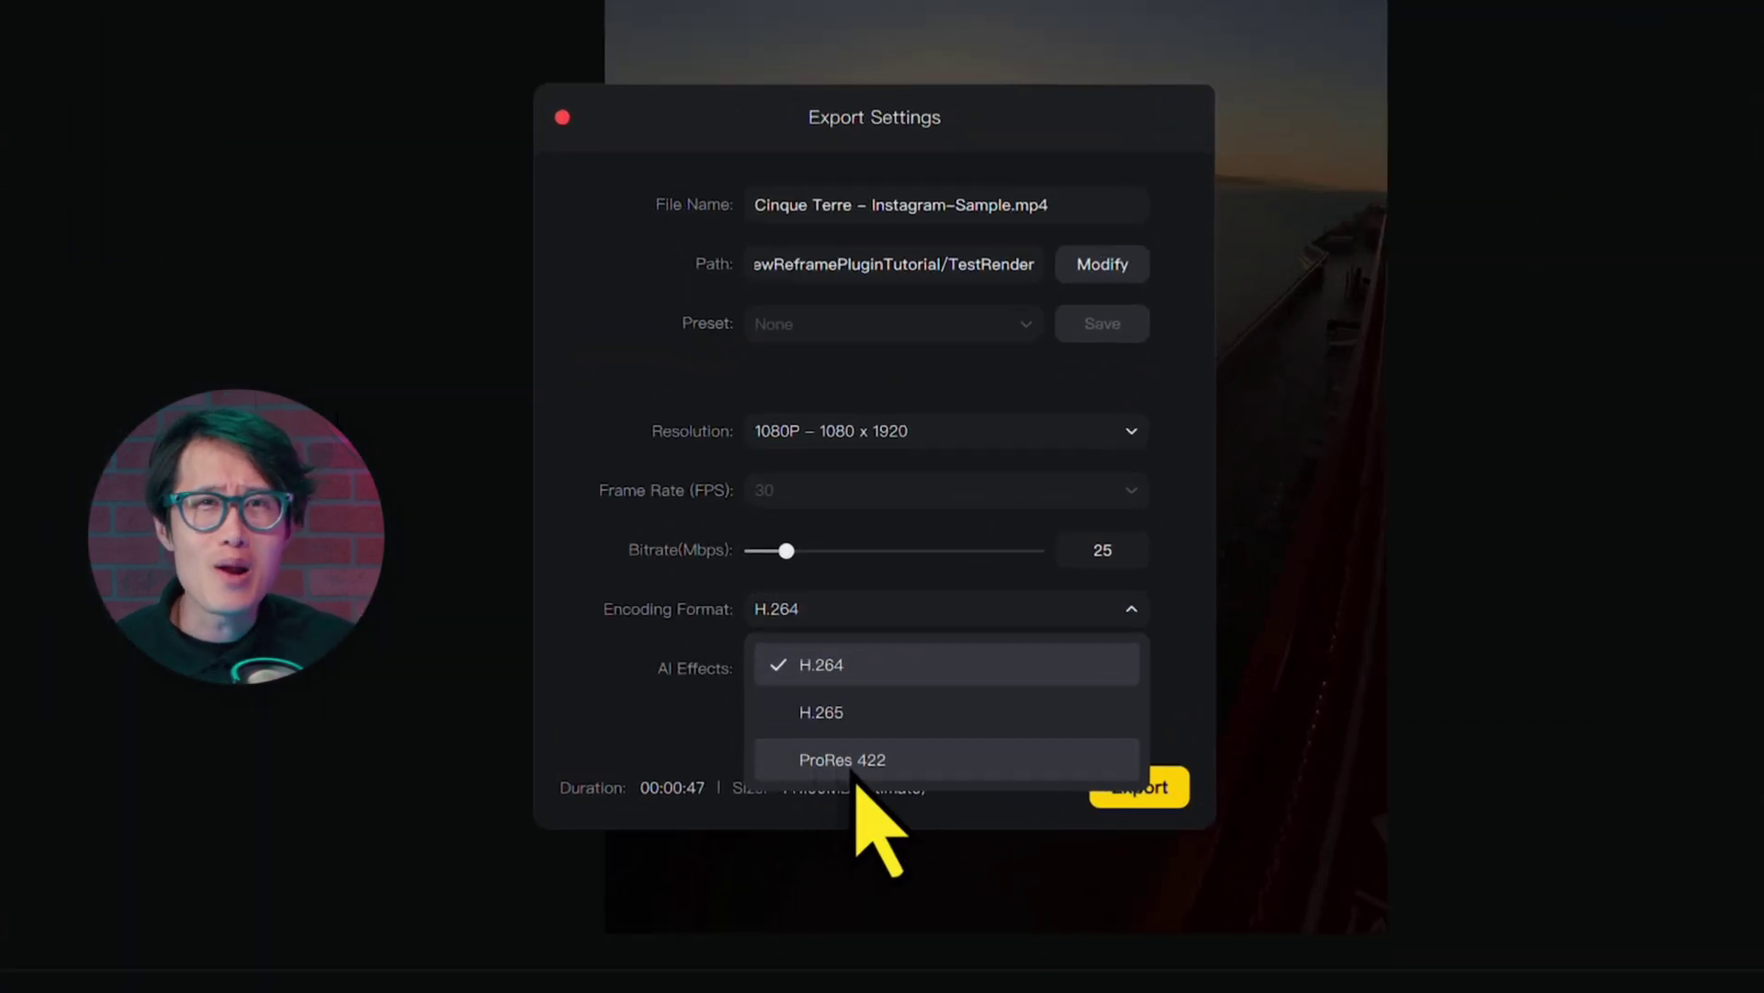
pyautogui.click(855, 772)
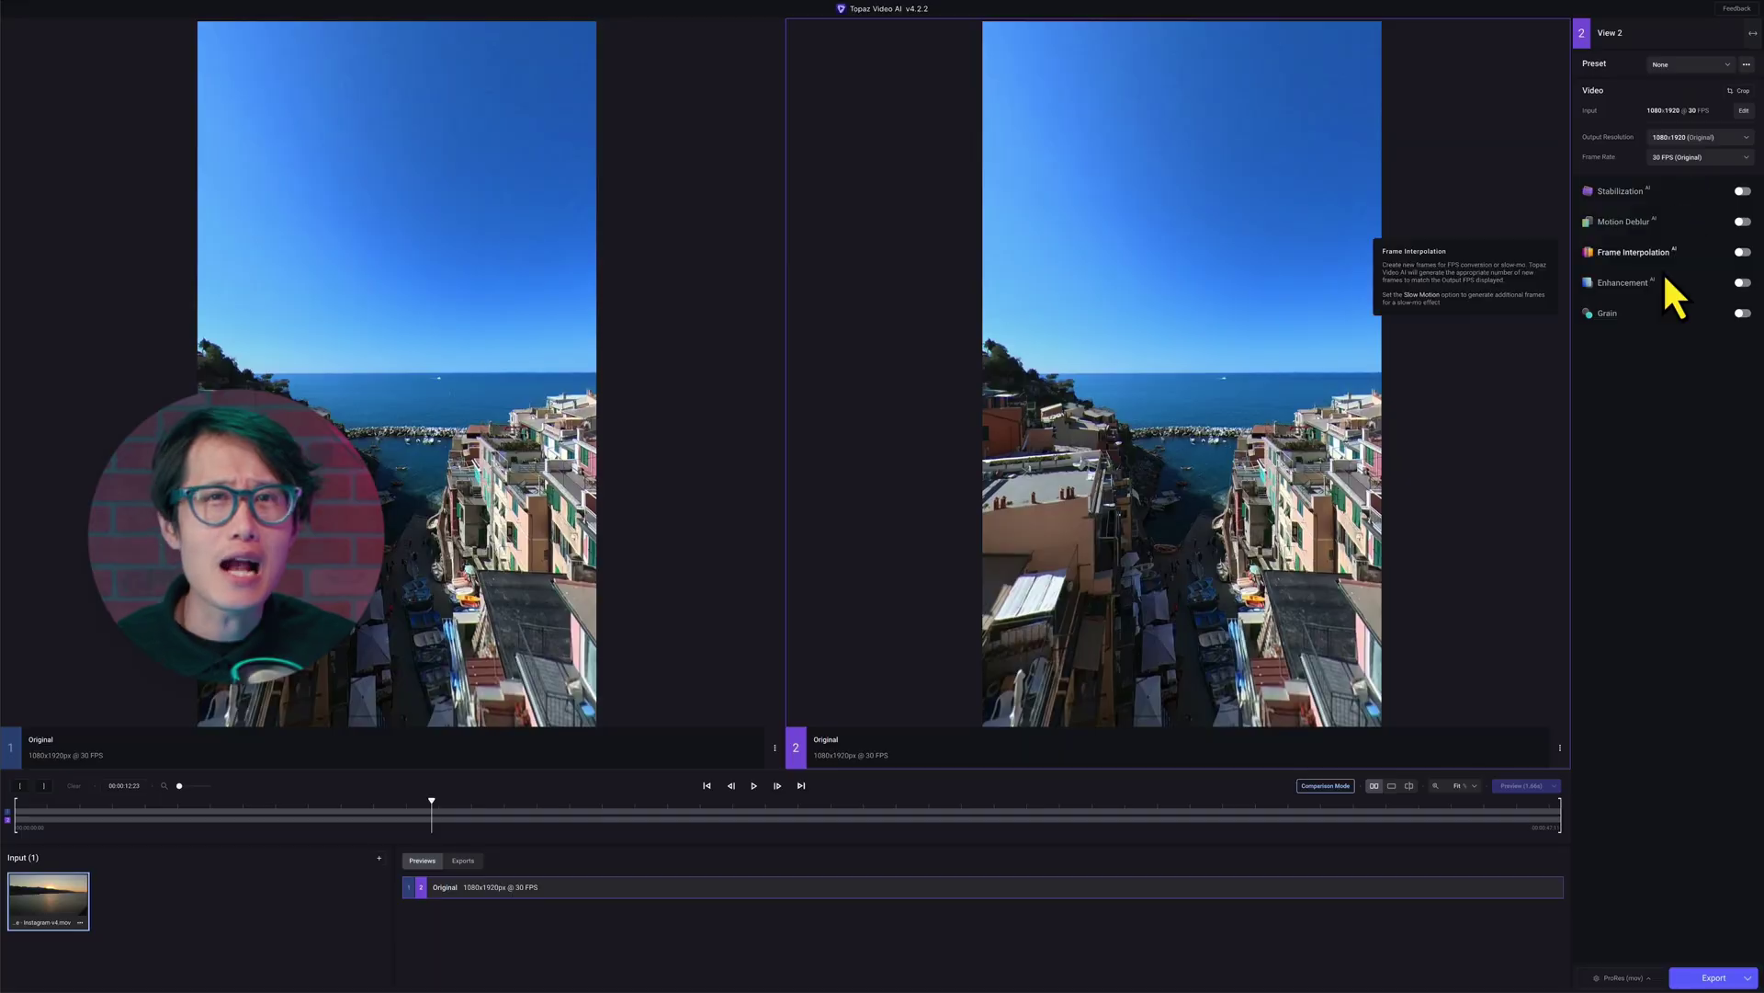
# - In Topaz Video AI, enable Enhancement for the exported video and set Recover Detail to 40
pyautogui.click(1744, 283)
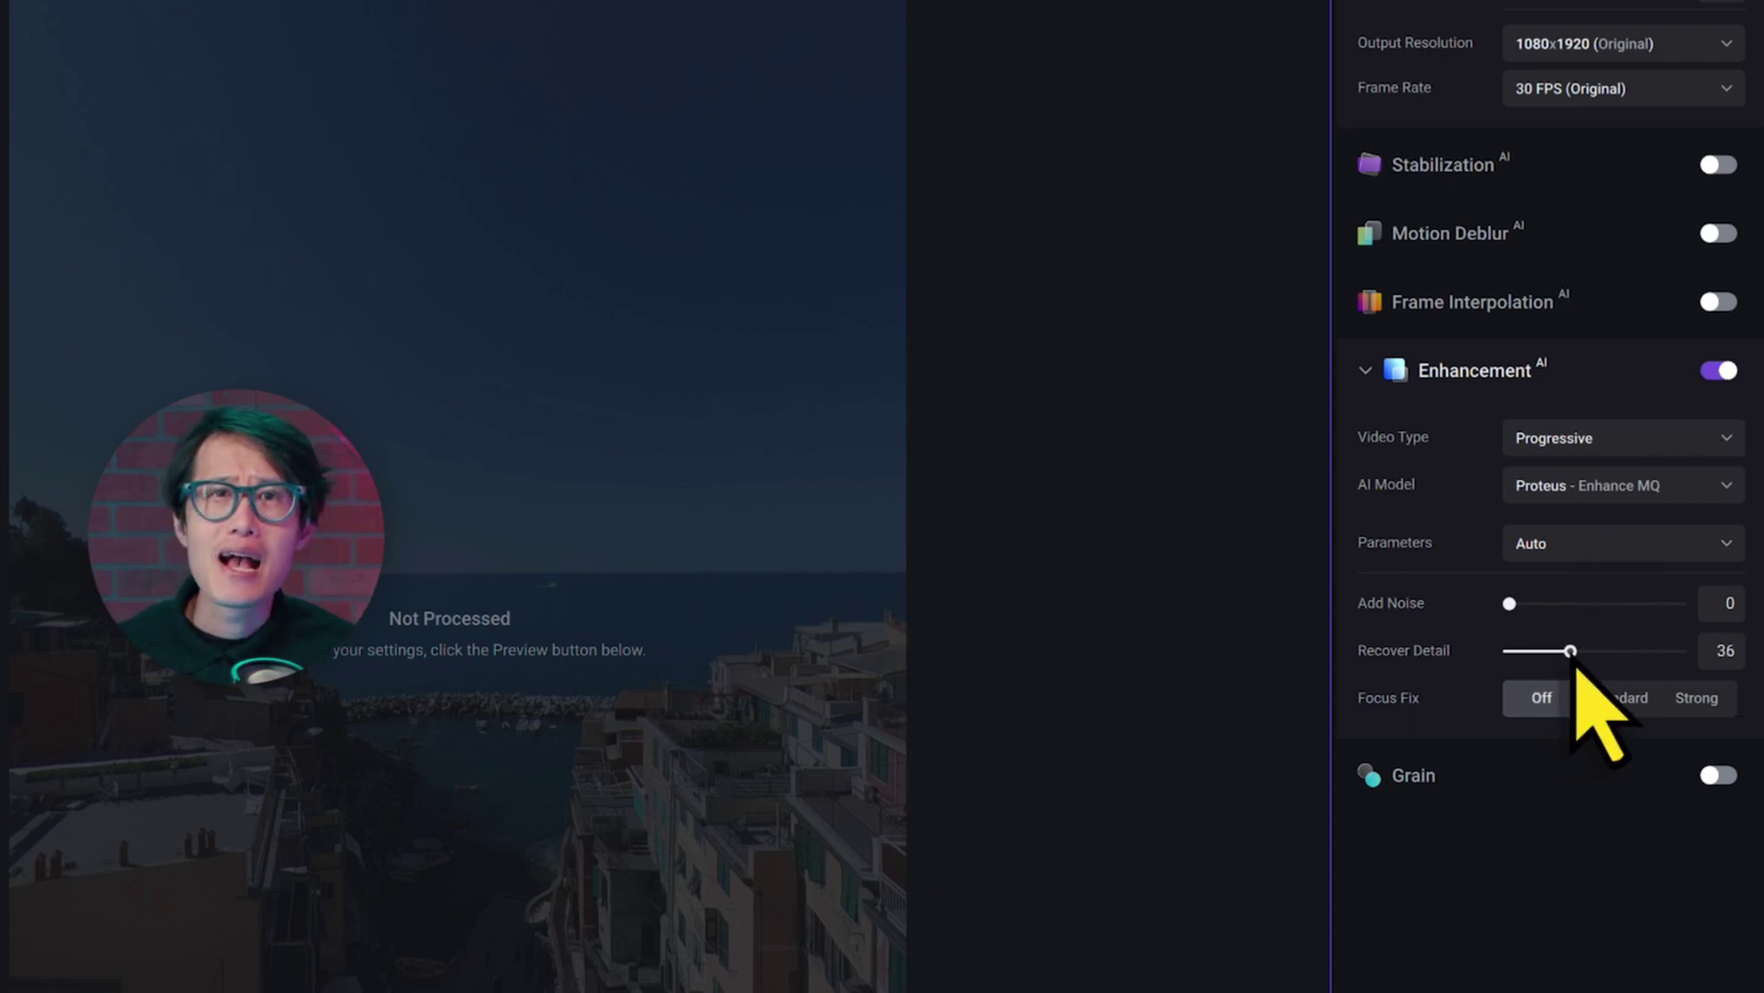
pyautogui.moveTo(1576, 650); pyautogui.dragTo(1579, 651)
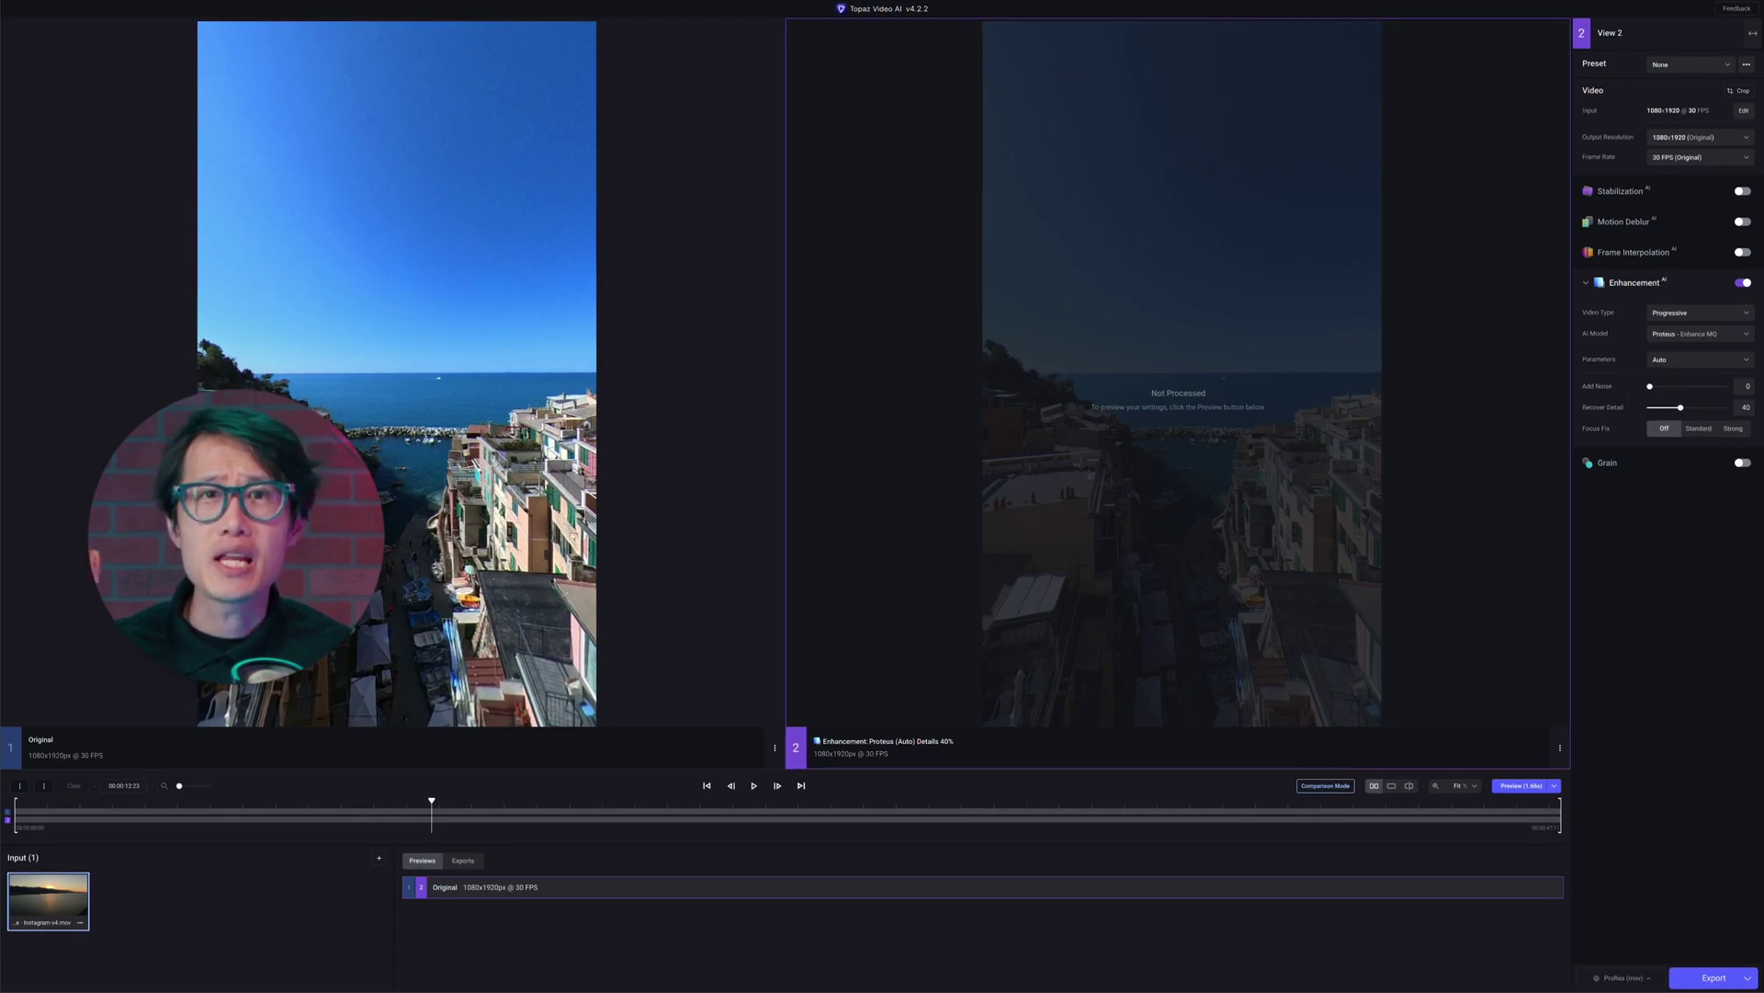
# - Configure the export for the H265 codec with a constant target bitrate of 24 Mb/s
pyautogui.click(1636, 977)
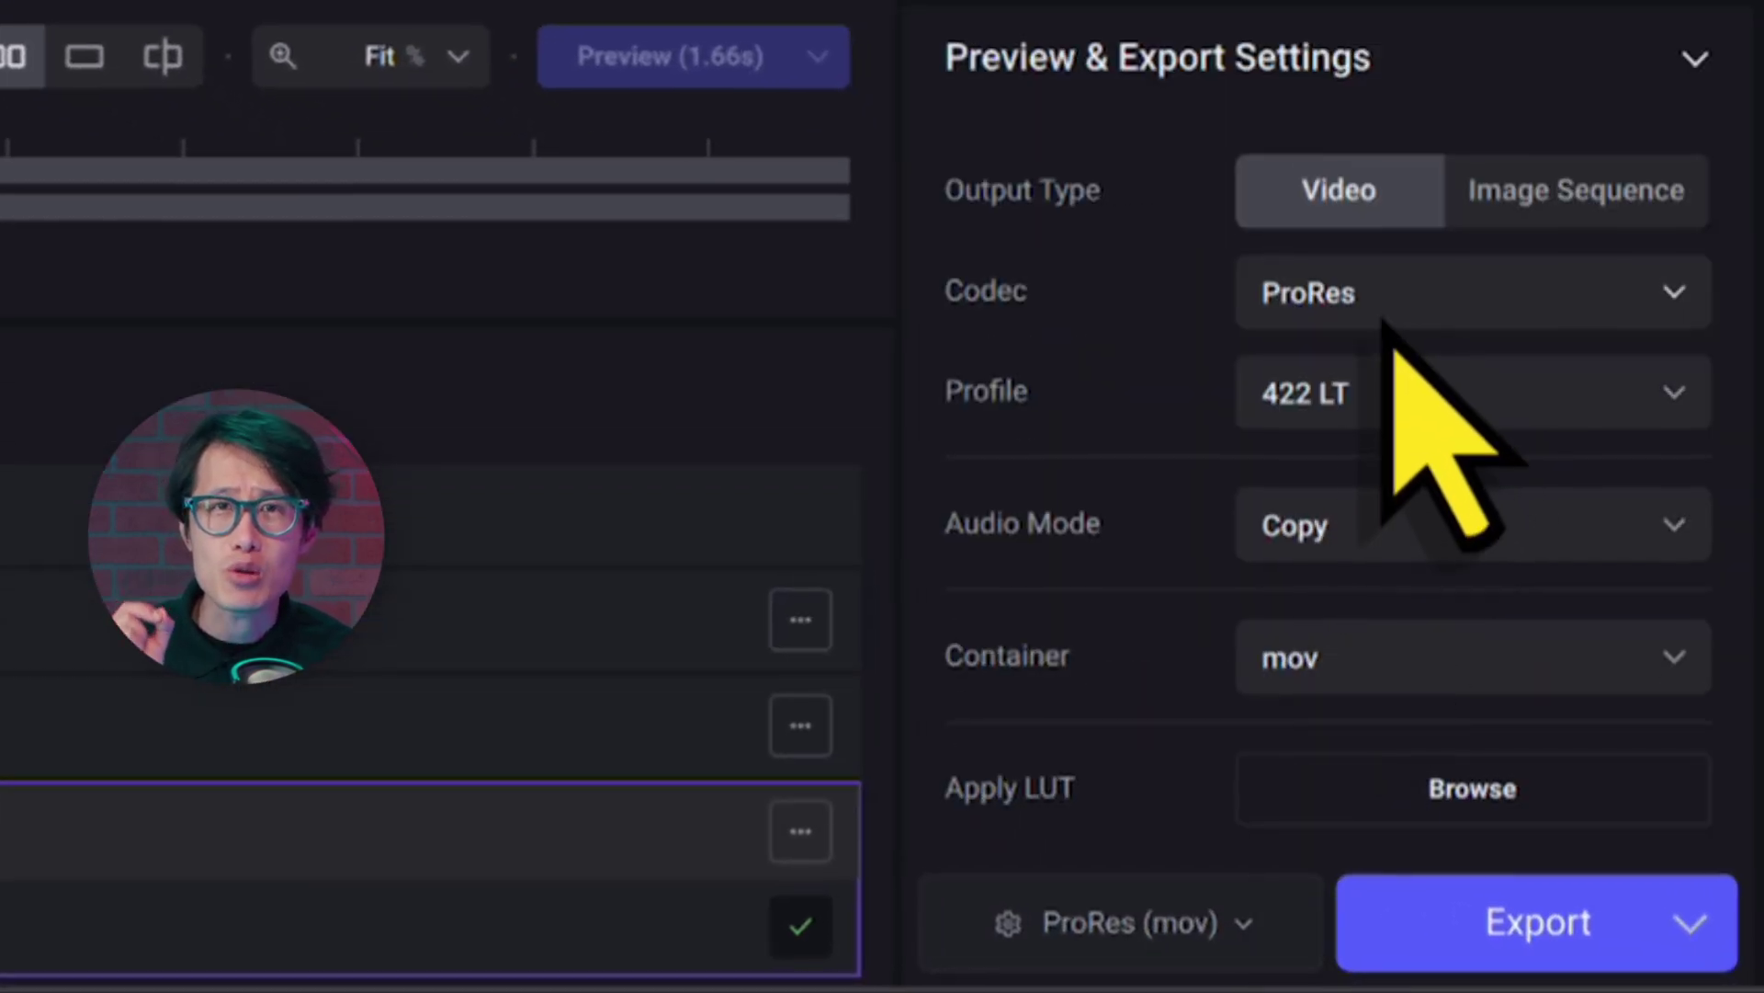
pyautogui.click(1379, 296)
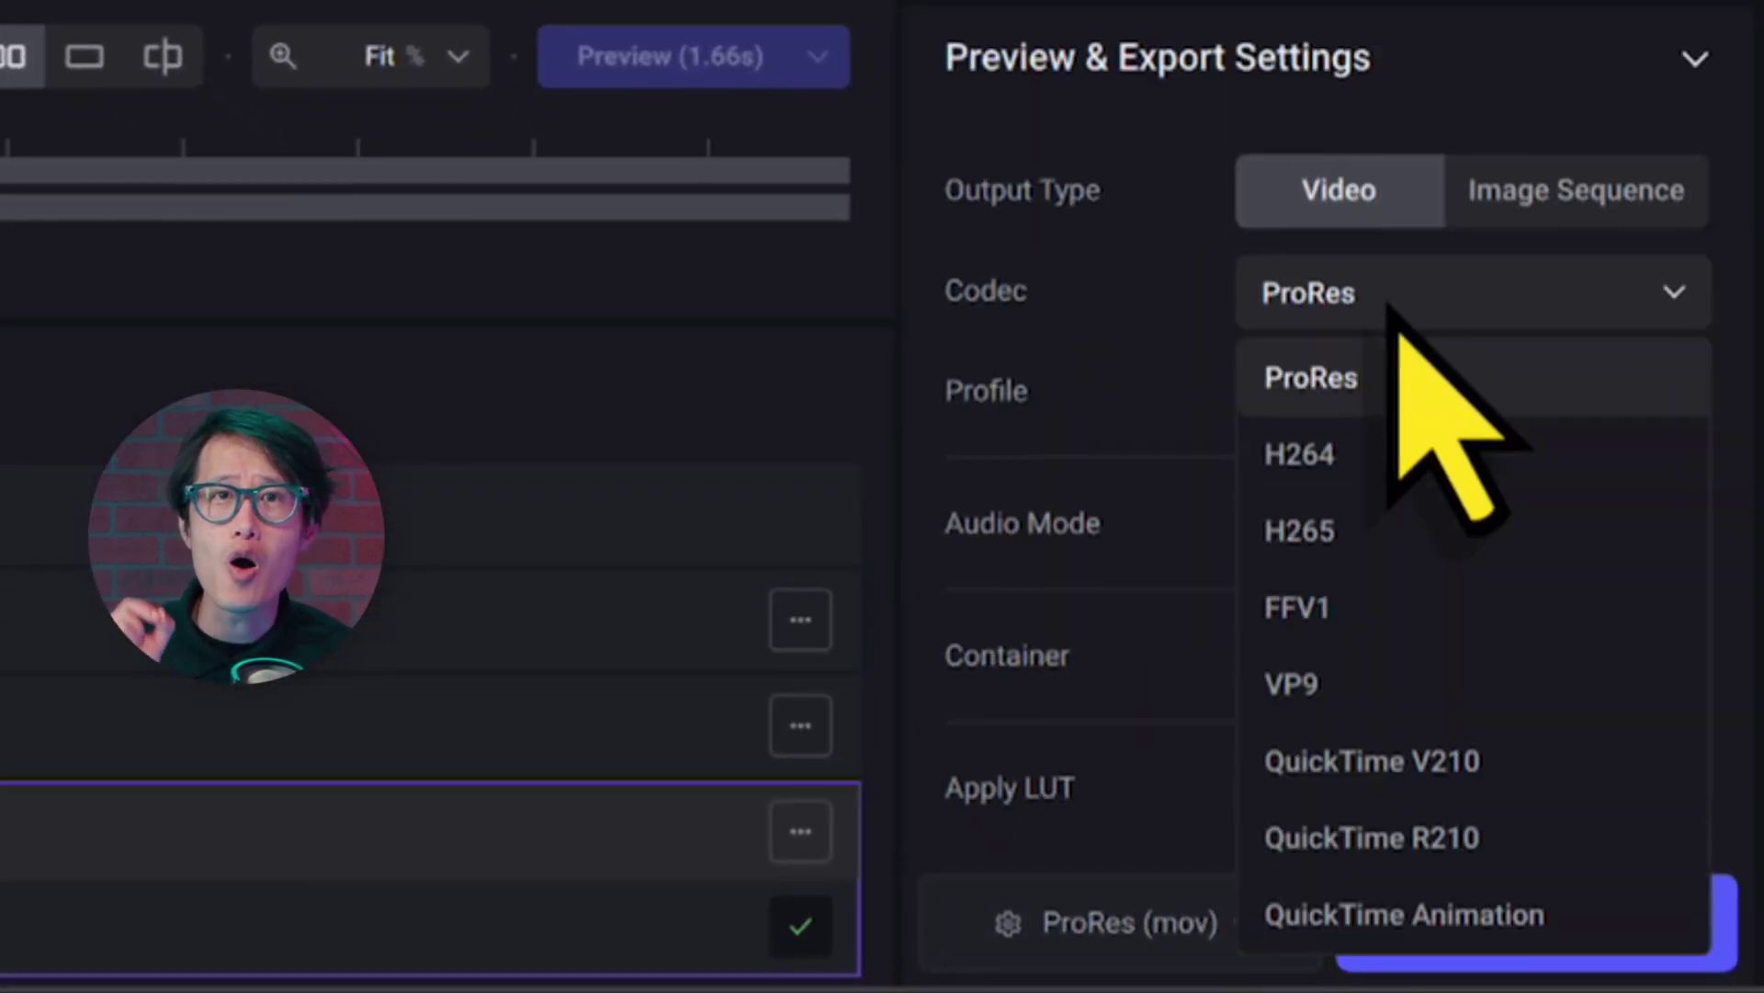
pyautogui.click(1322, 522)
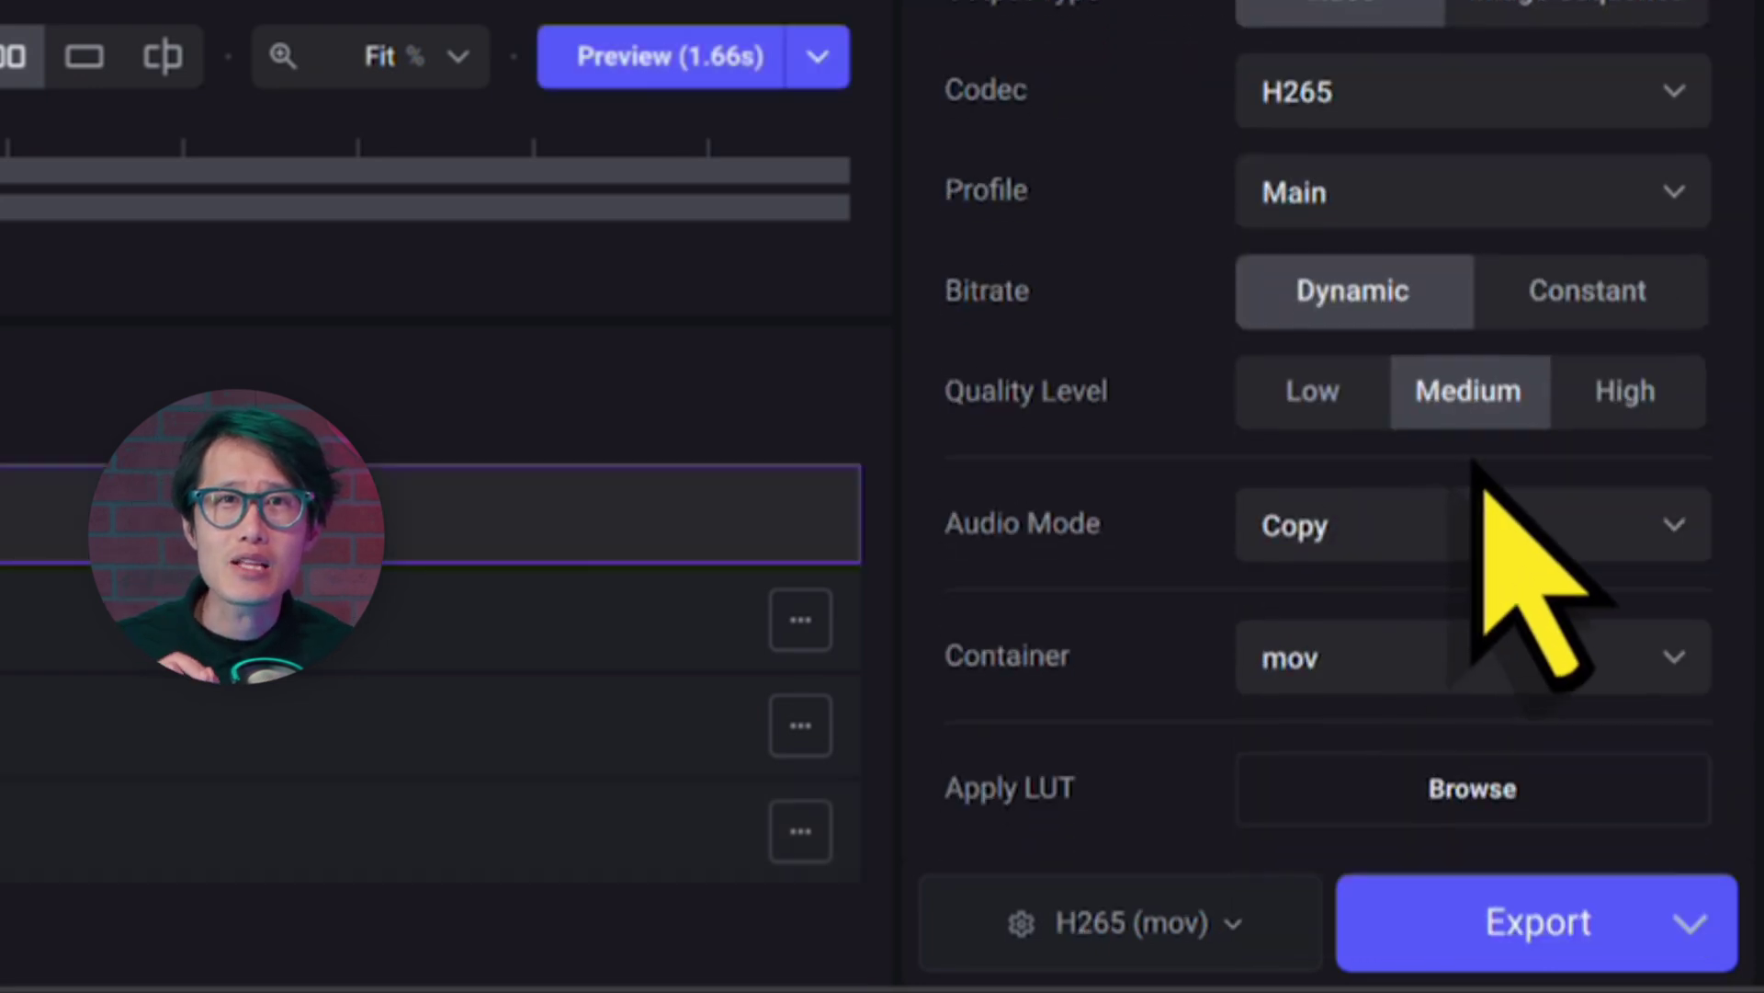
pyautogui.click(1596, 312)
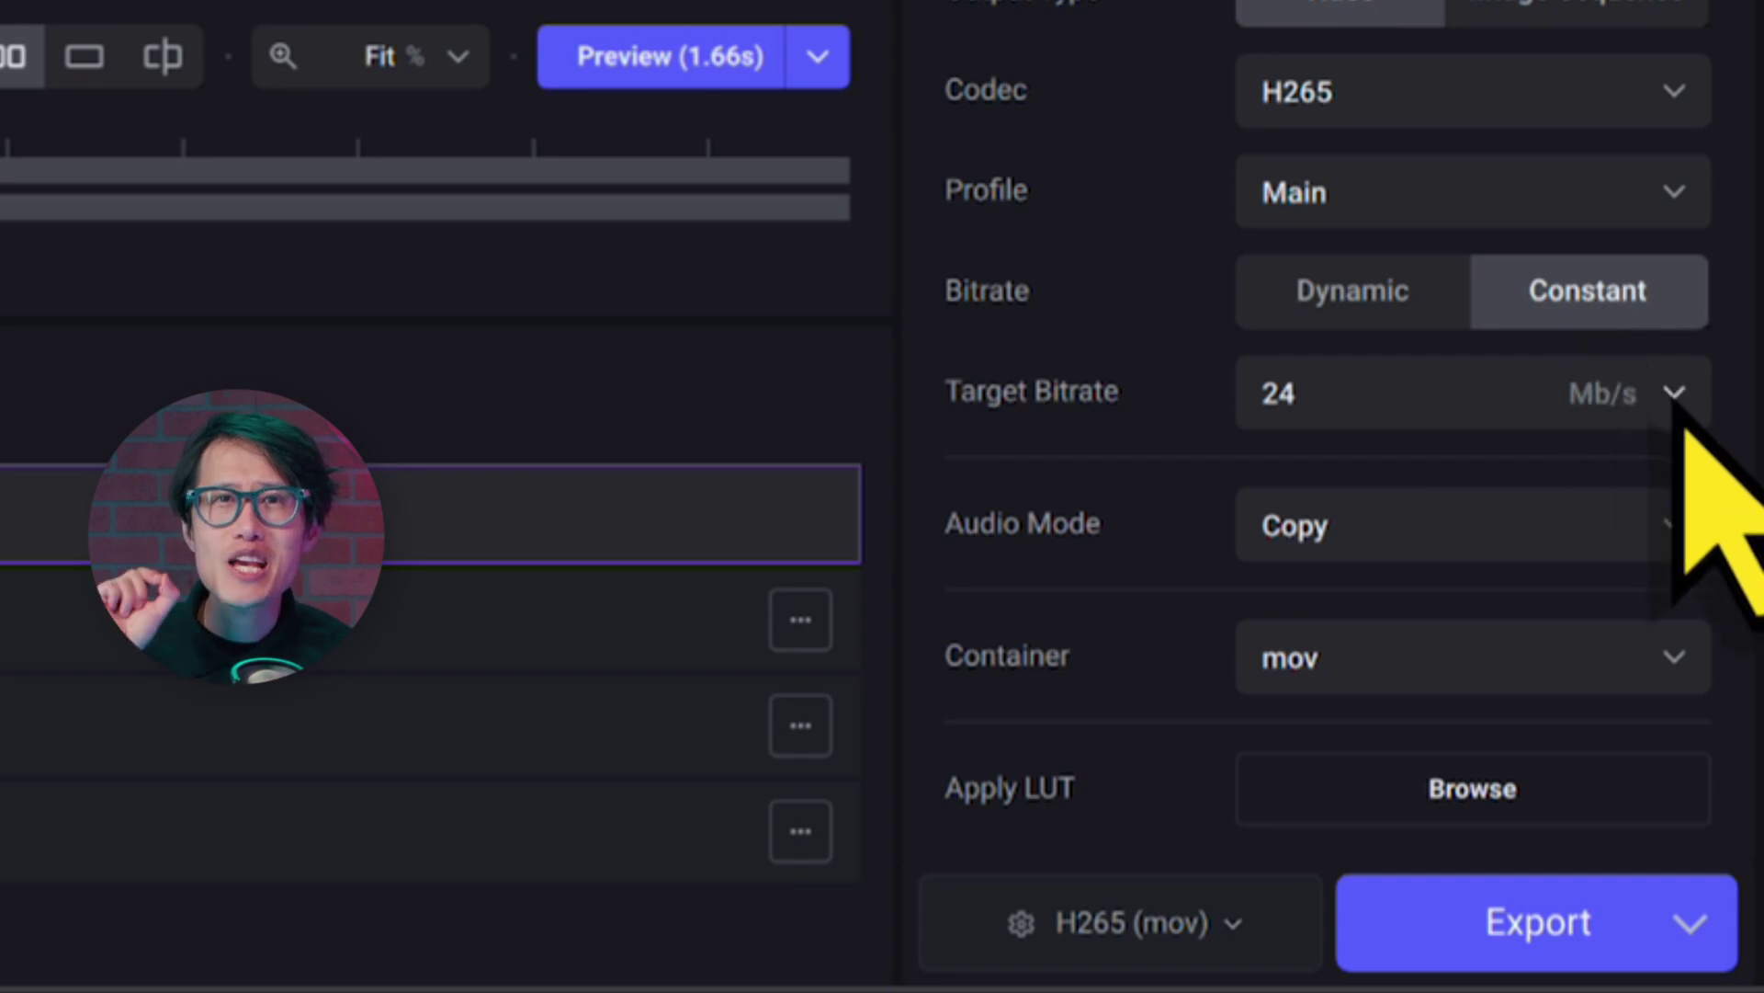
pyautogui.click(1329, 400)
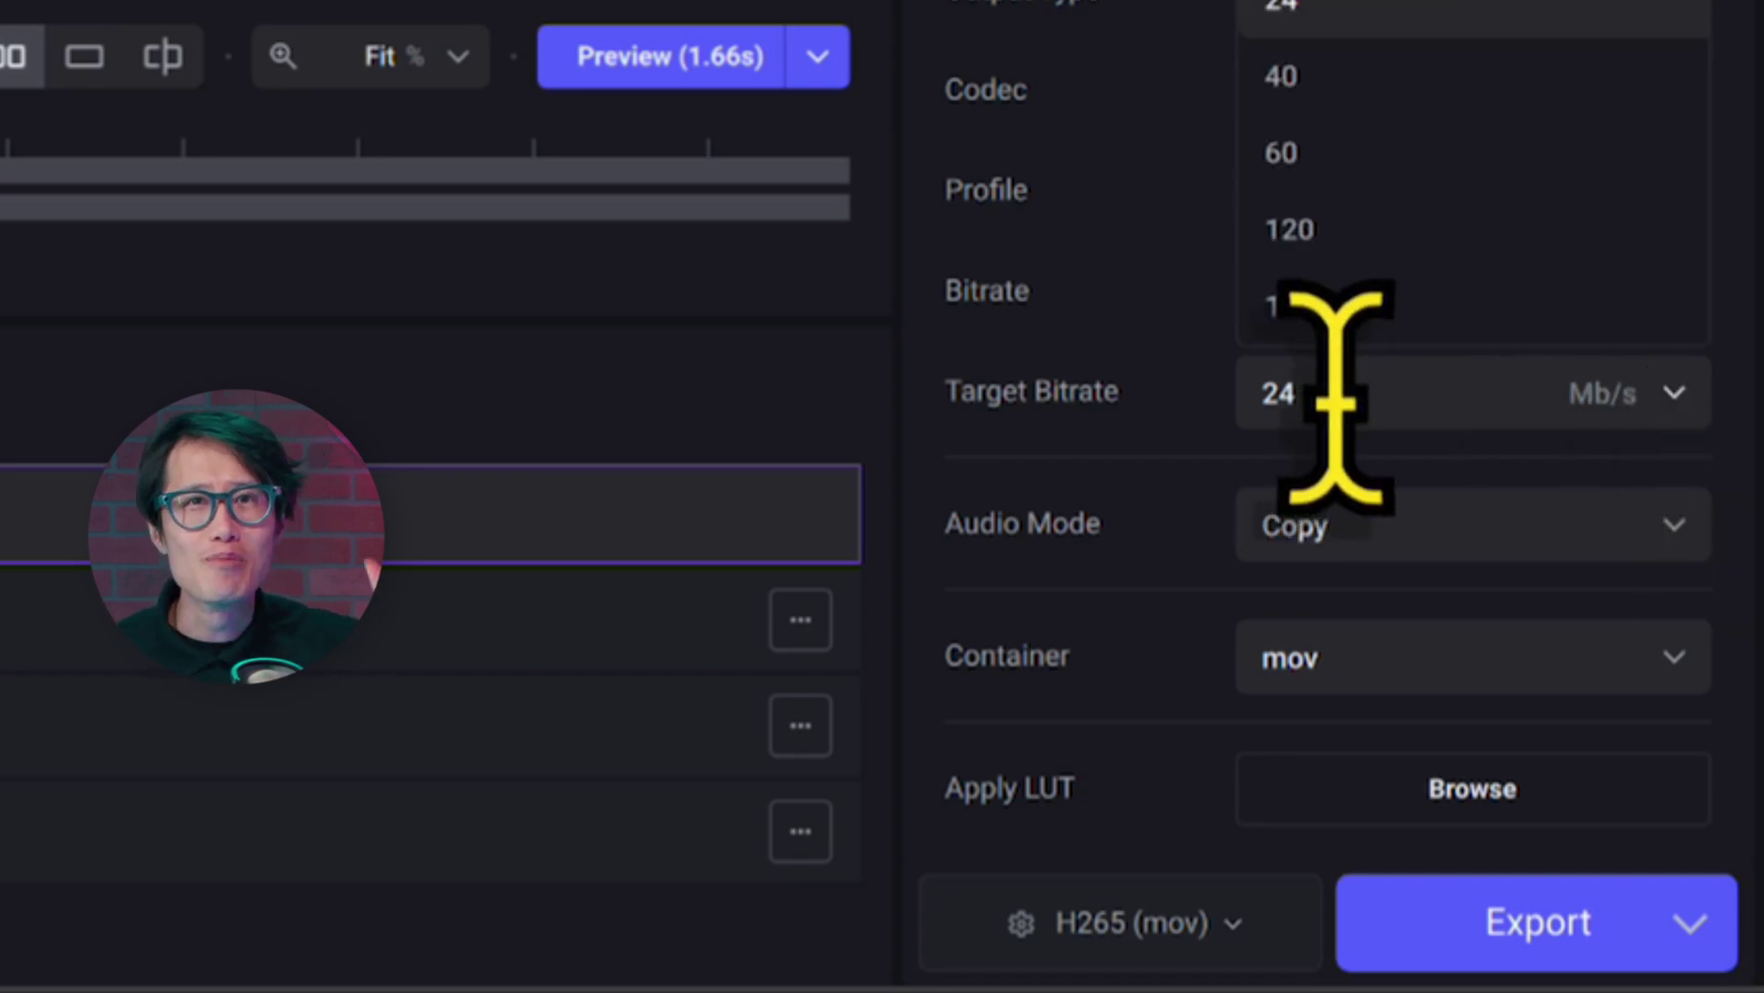
pyautogui.click(1305, 20)
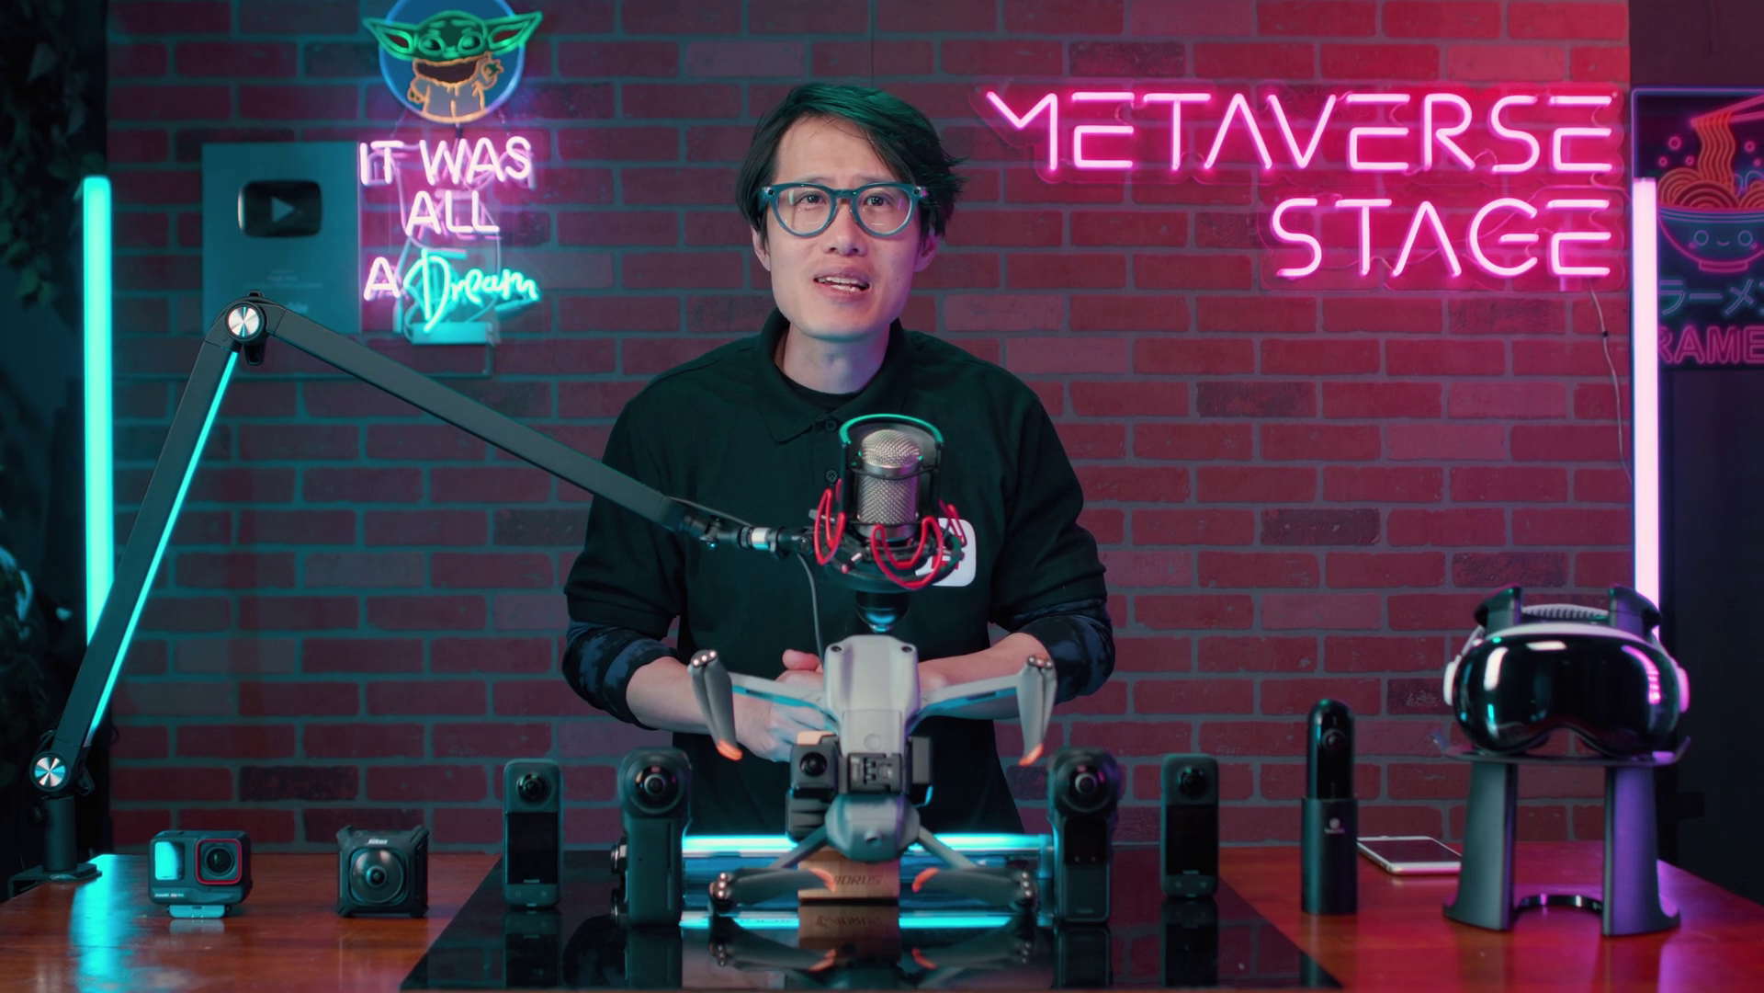